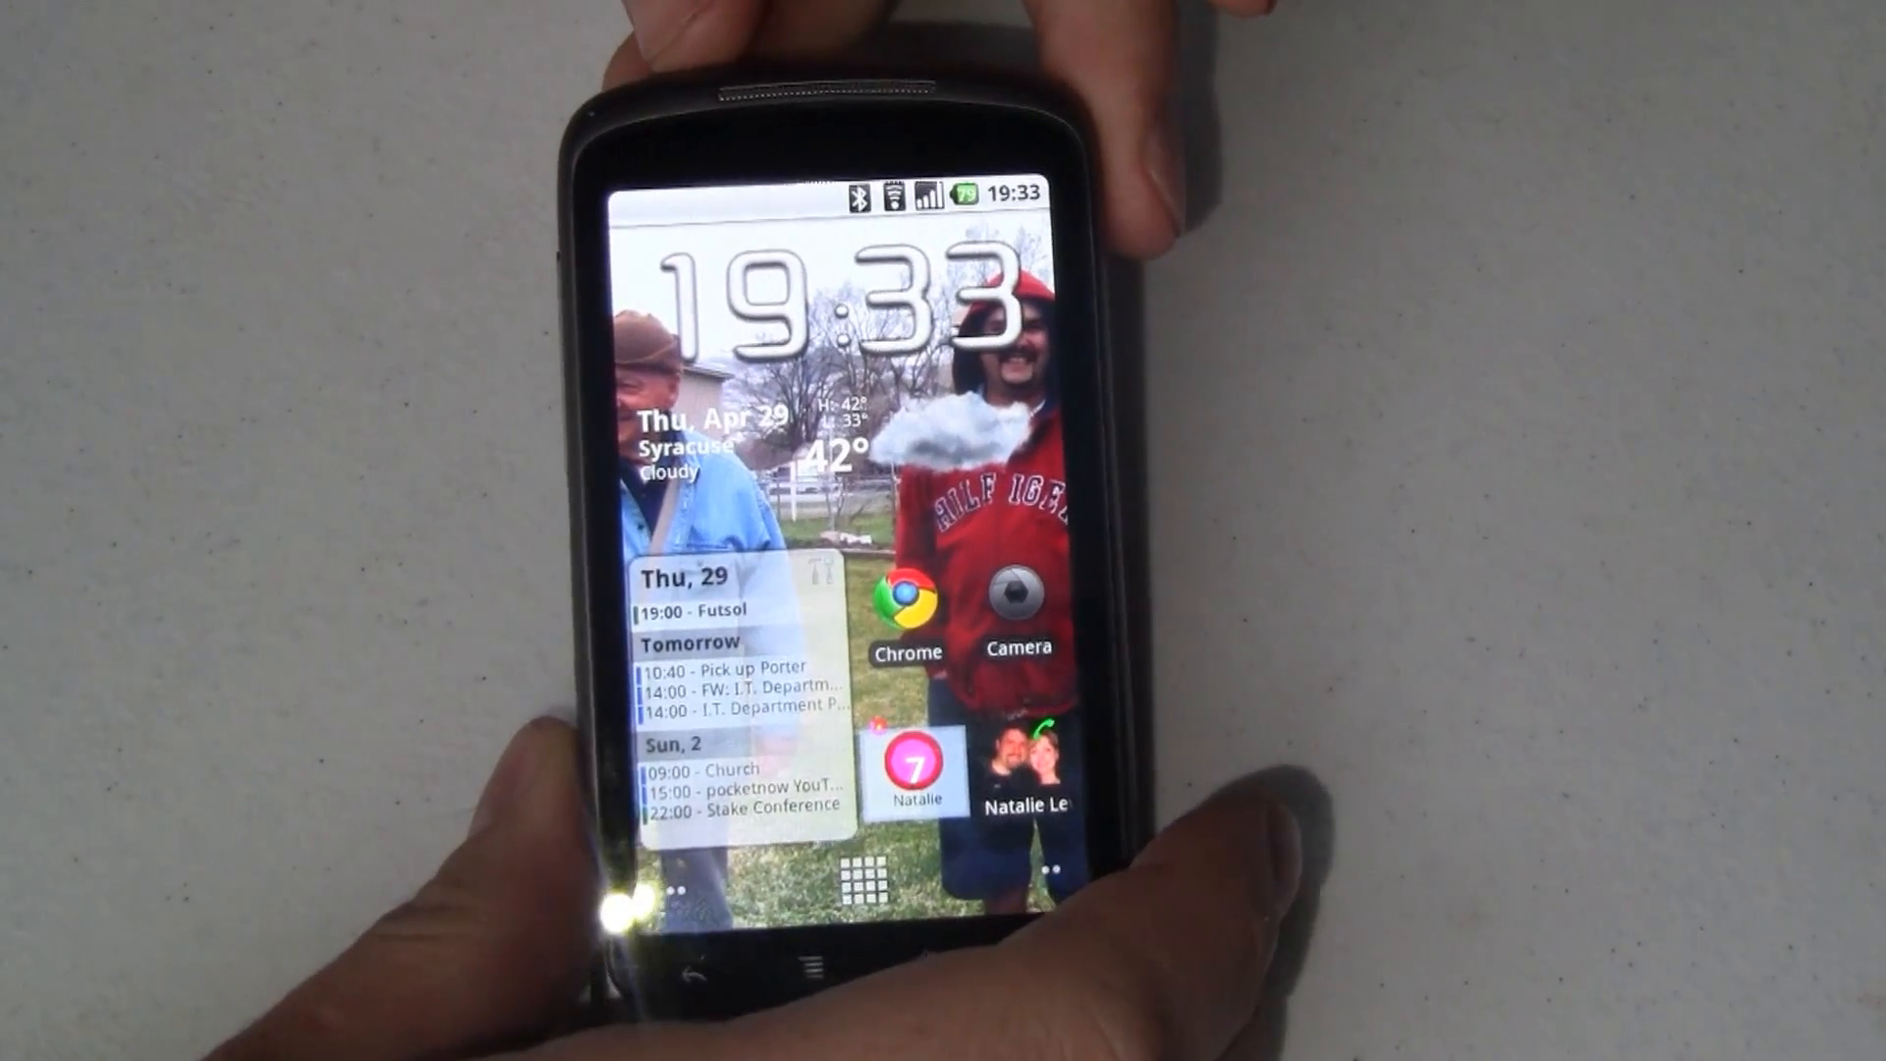
- Use the power menu to reboot the phone and confirm the restart
{"action": "key", "text": "XF86PowerOff"}
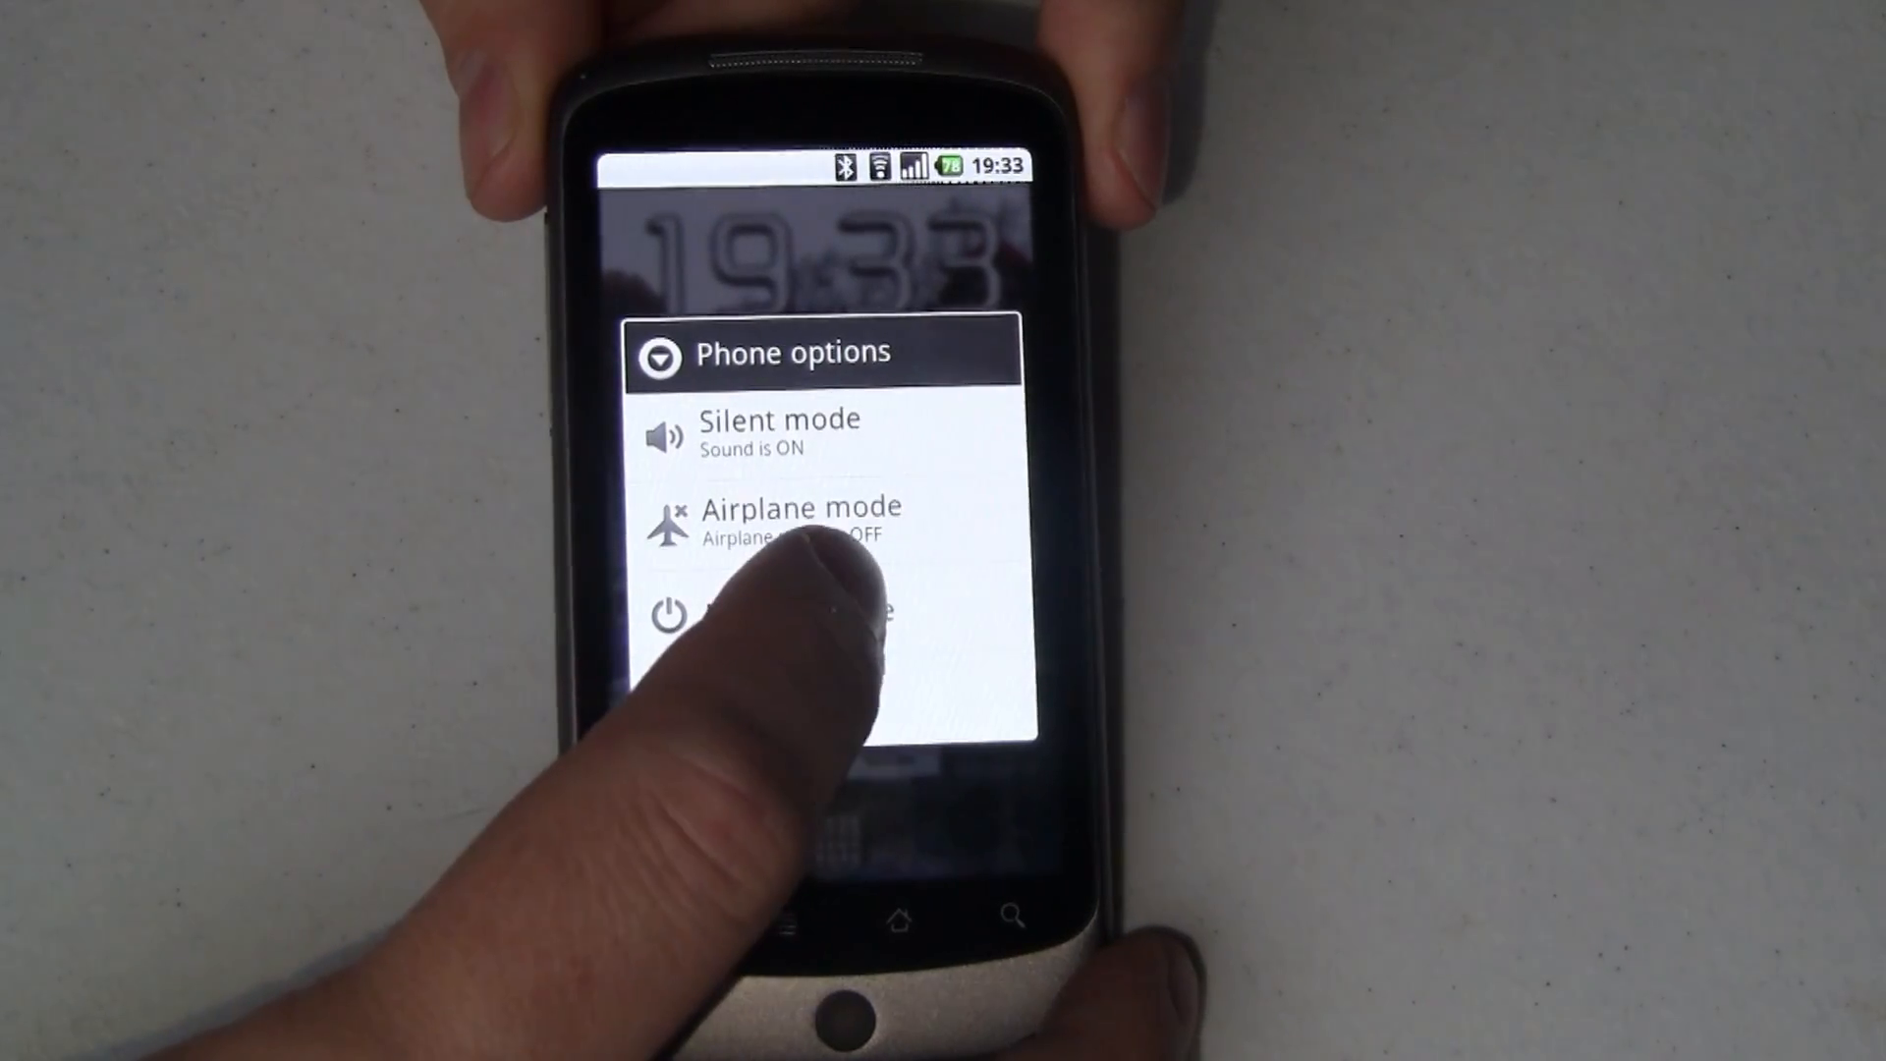
{"action": "left_click", "coordinate": [796, 607]}
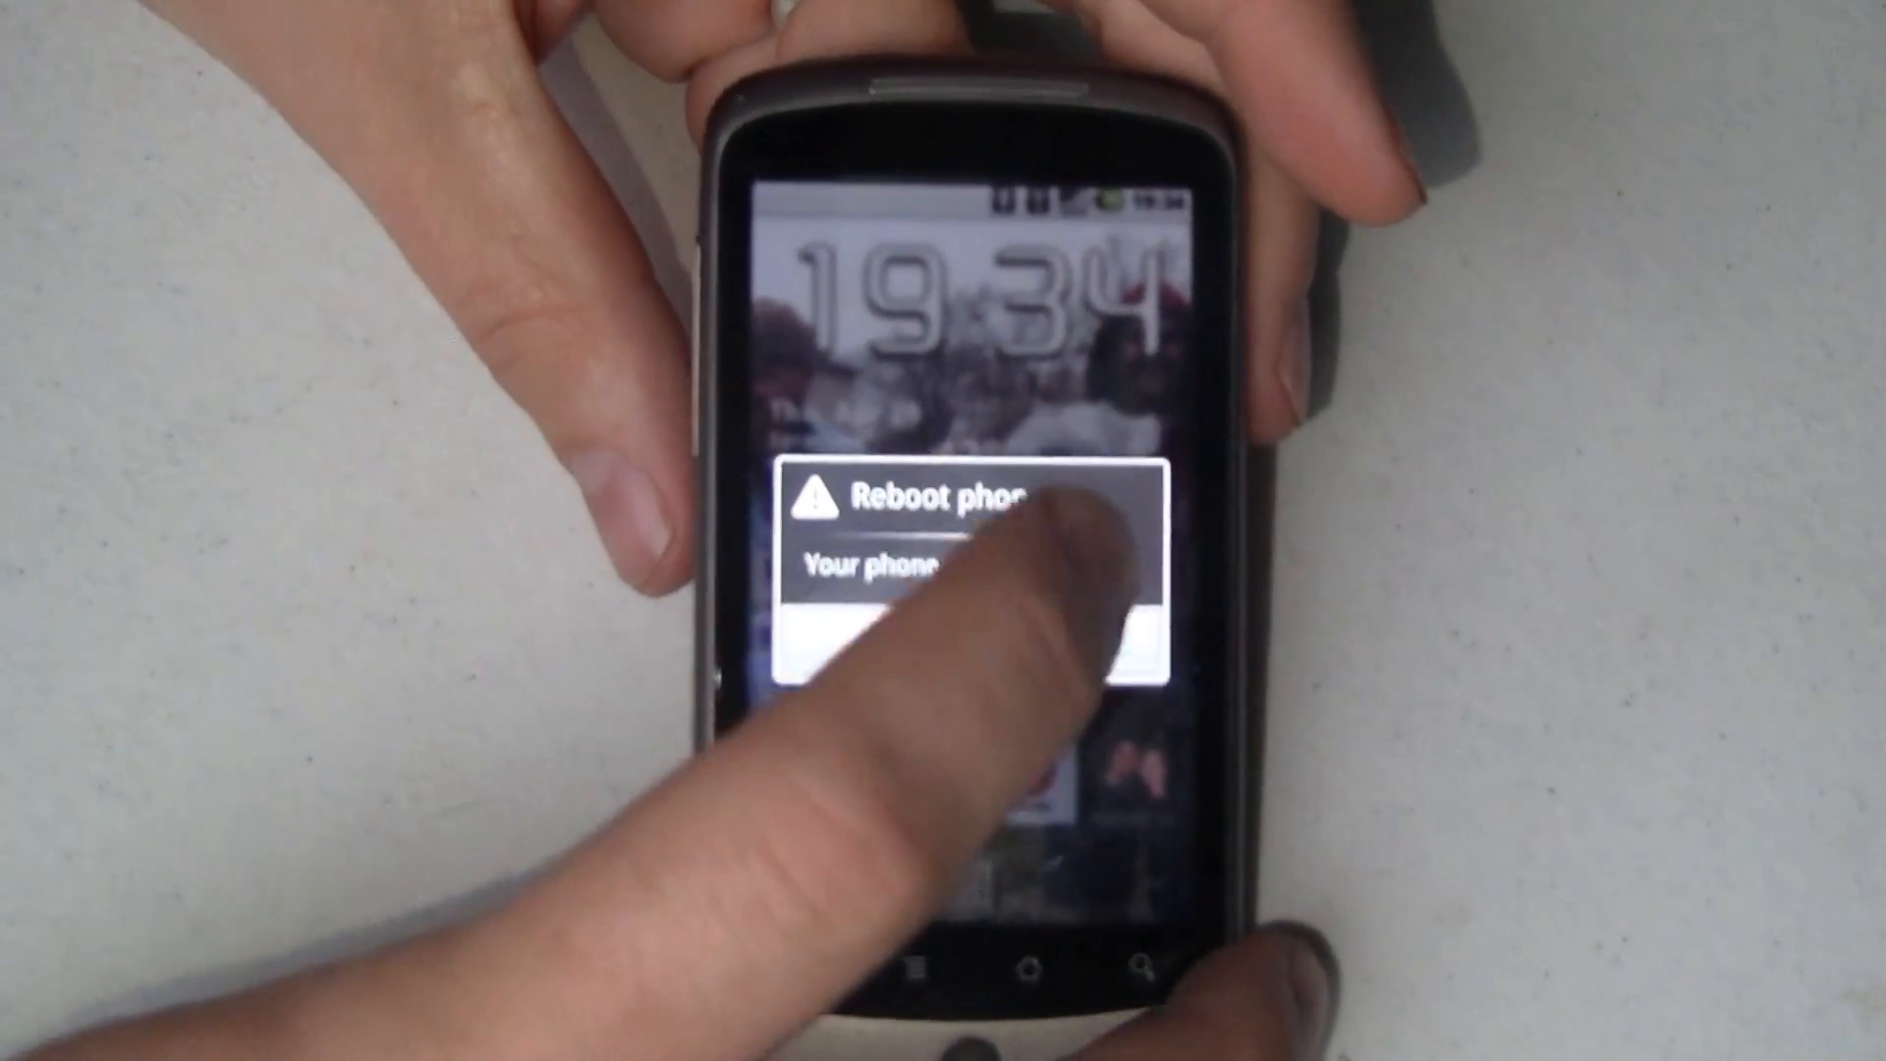
{"action": "left_click", "coordinate": [870, 648]}
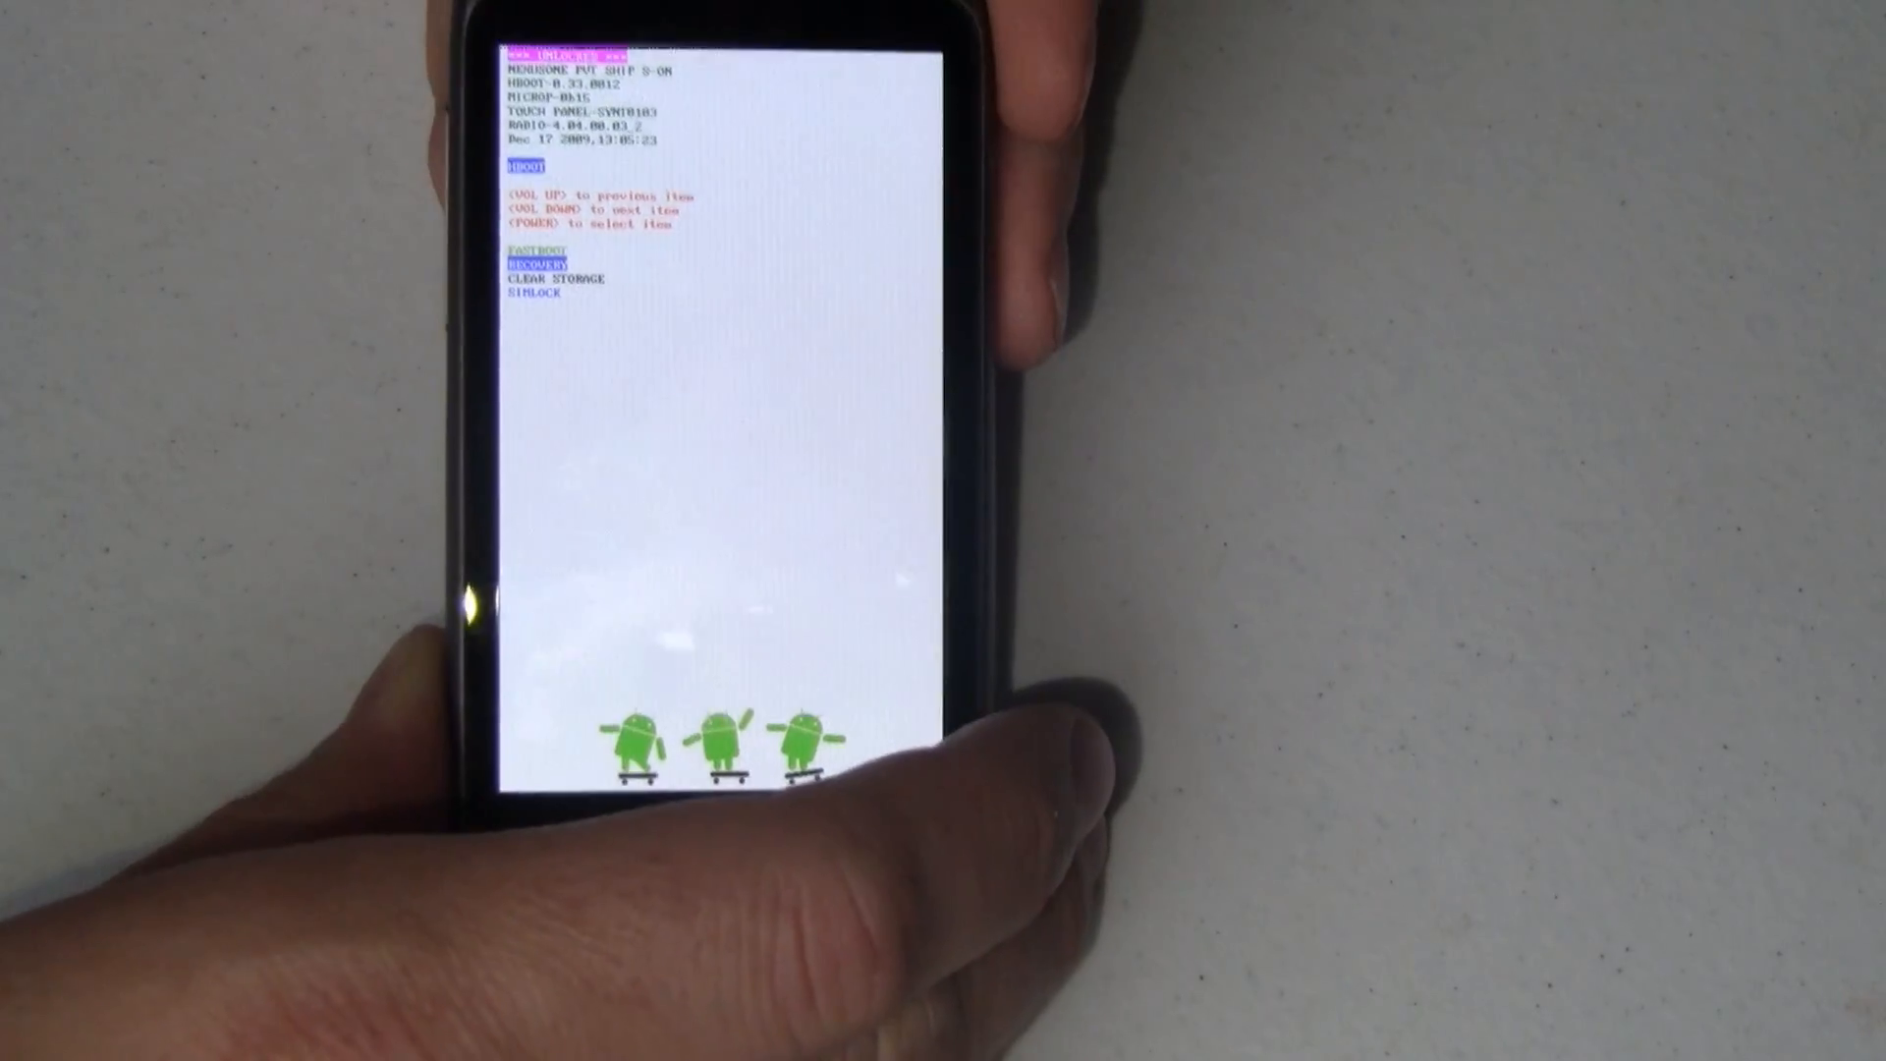
- Boot into RA-nexus recovery and move down toward Flash zip from sdcard
{"action": "key", "text": "Return"}
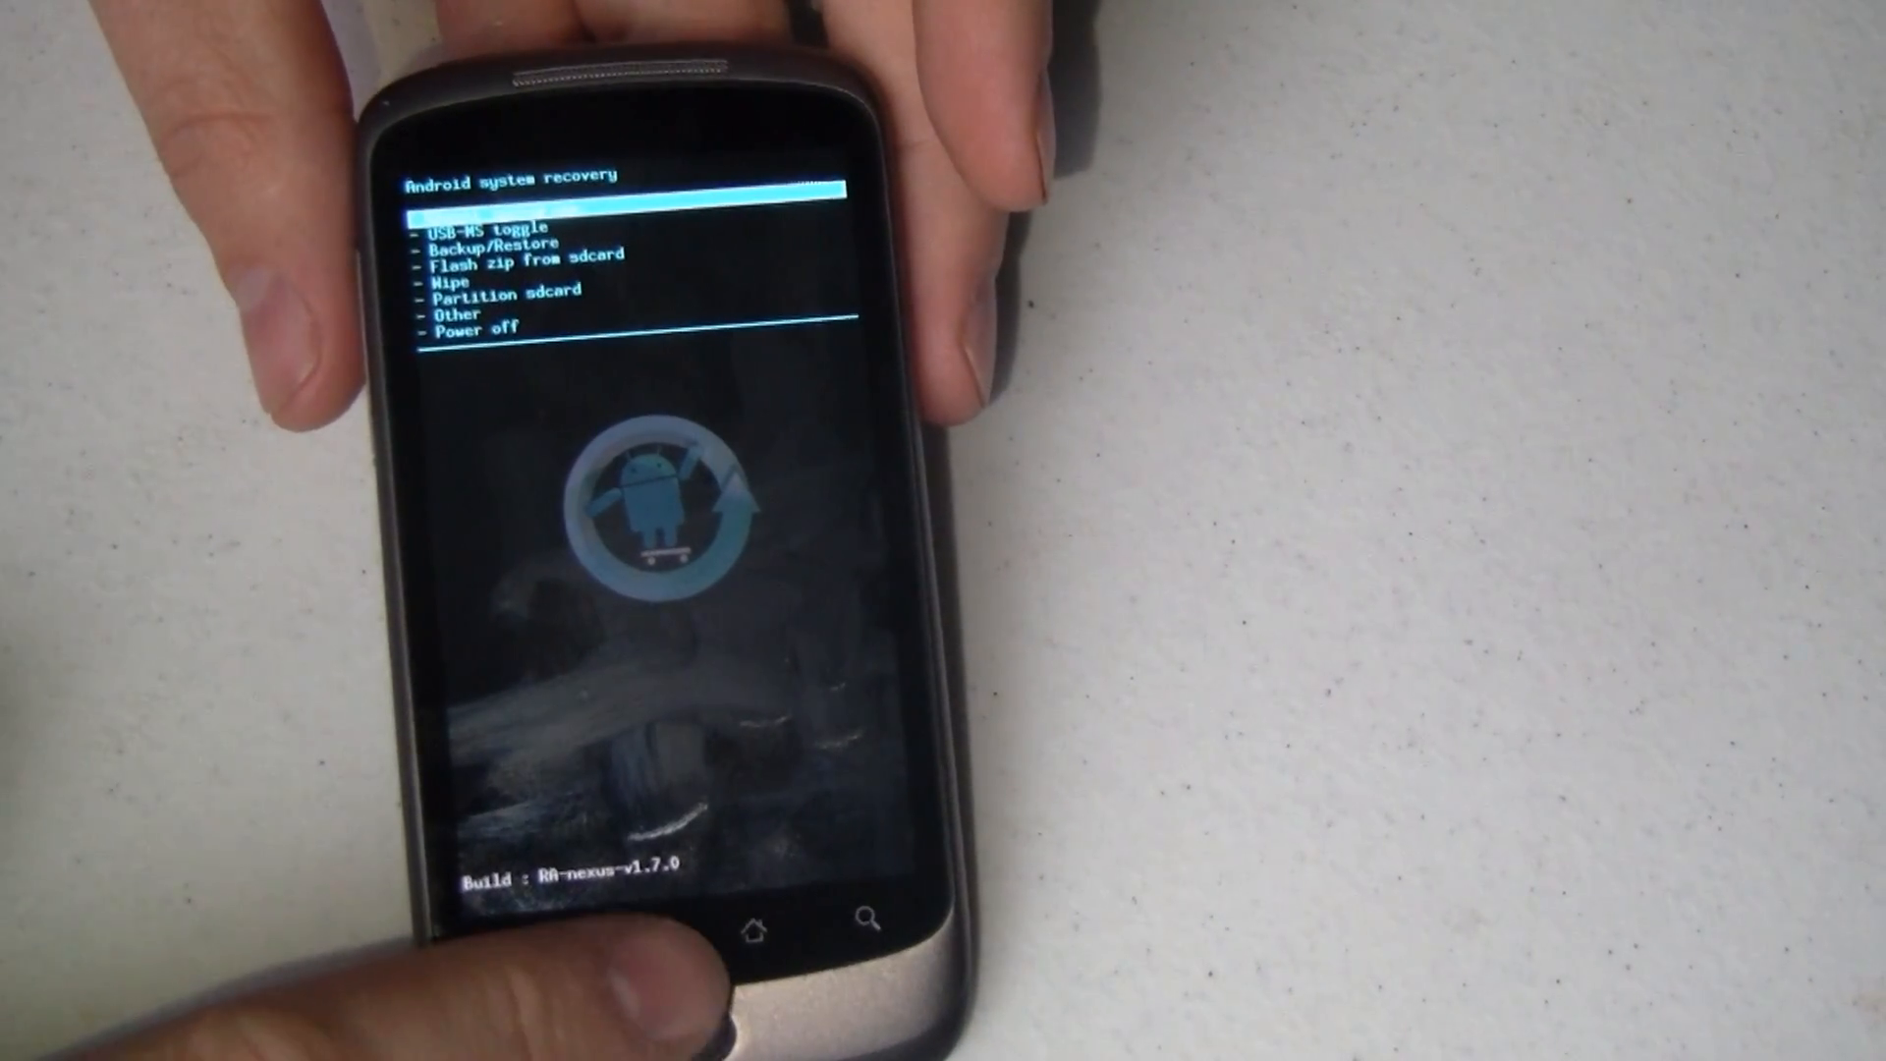
{"action": "key", "text": "Down"}
{"action": "key", "text": "Down"}
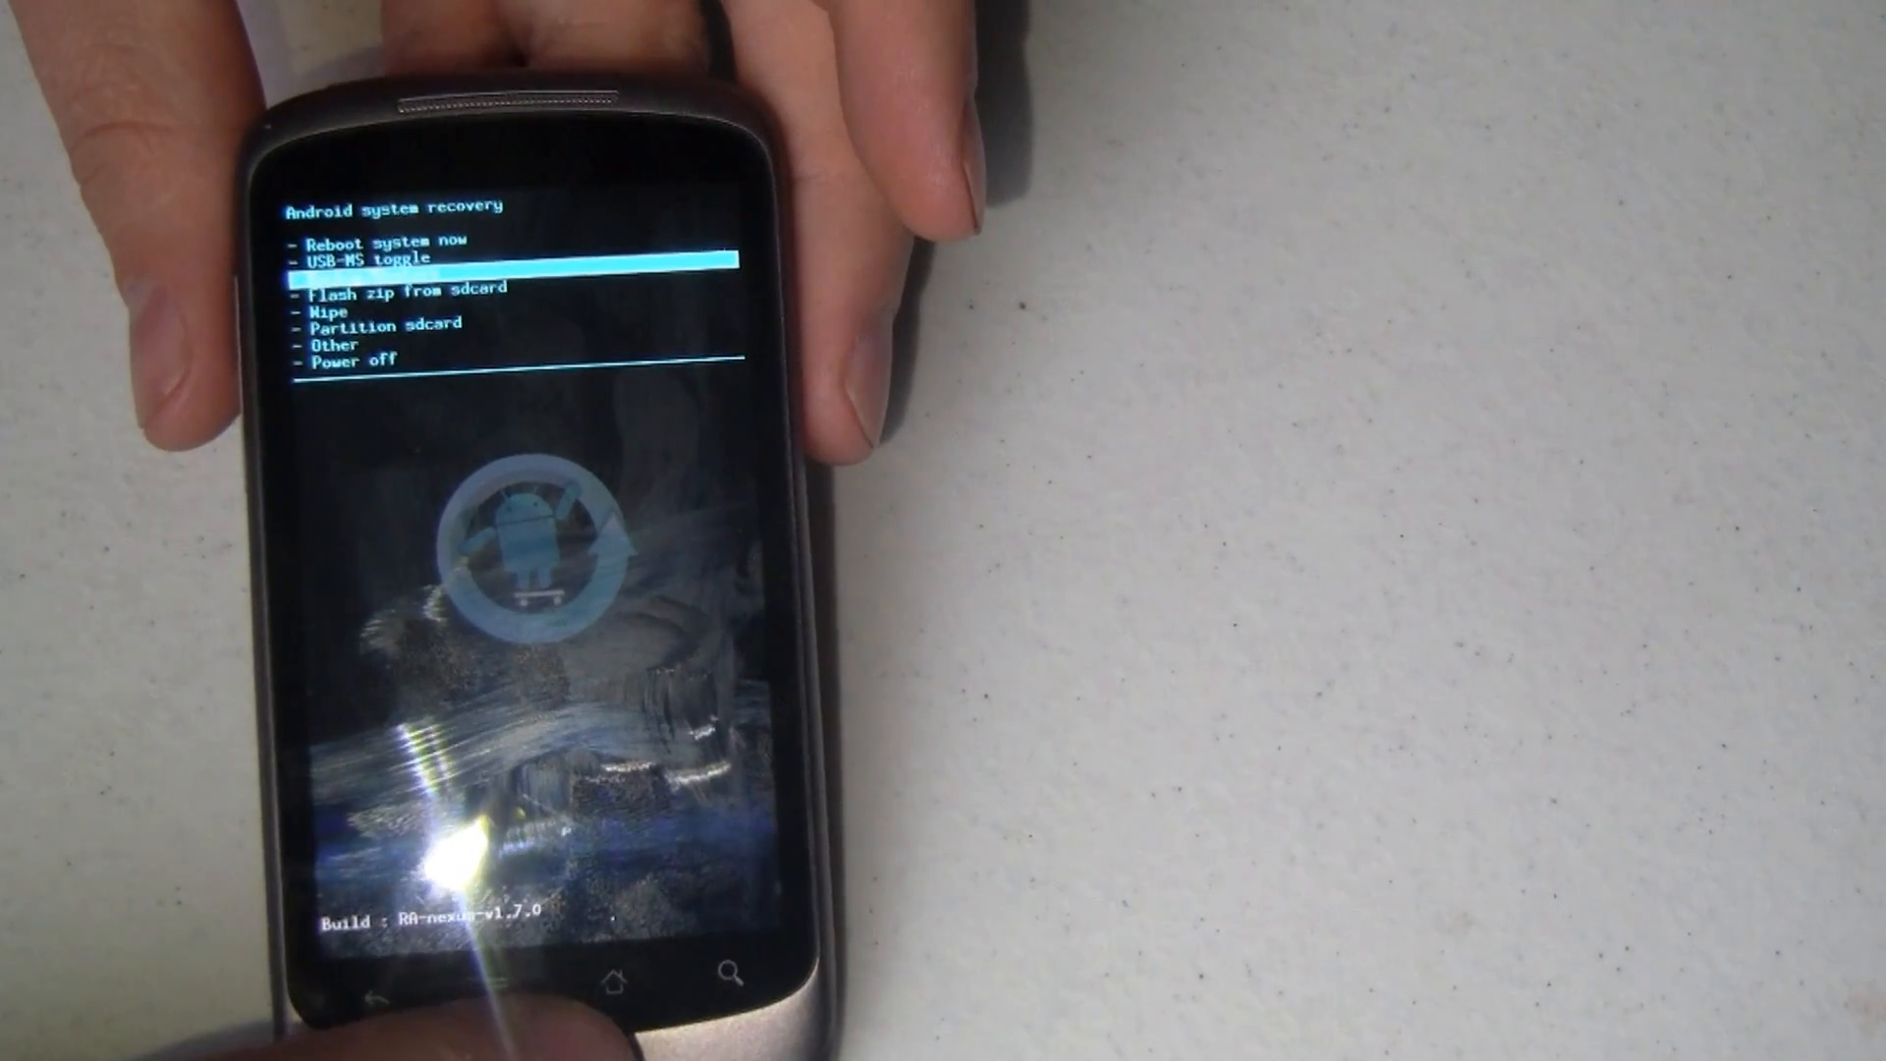
- Choose NexDESIRE-v1.2_REMIX.zip under Flash zip from sdcard, but abort at the confirm prompt
{"action": "key", "text": "Down"}
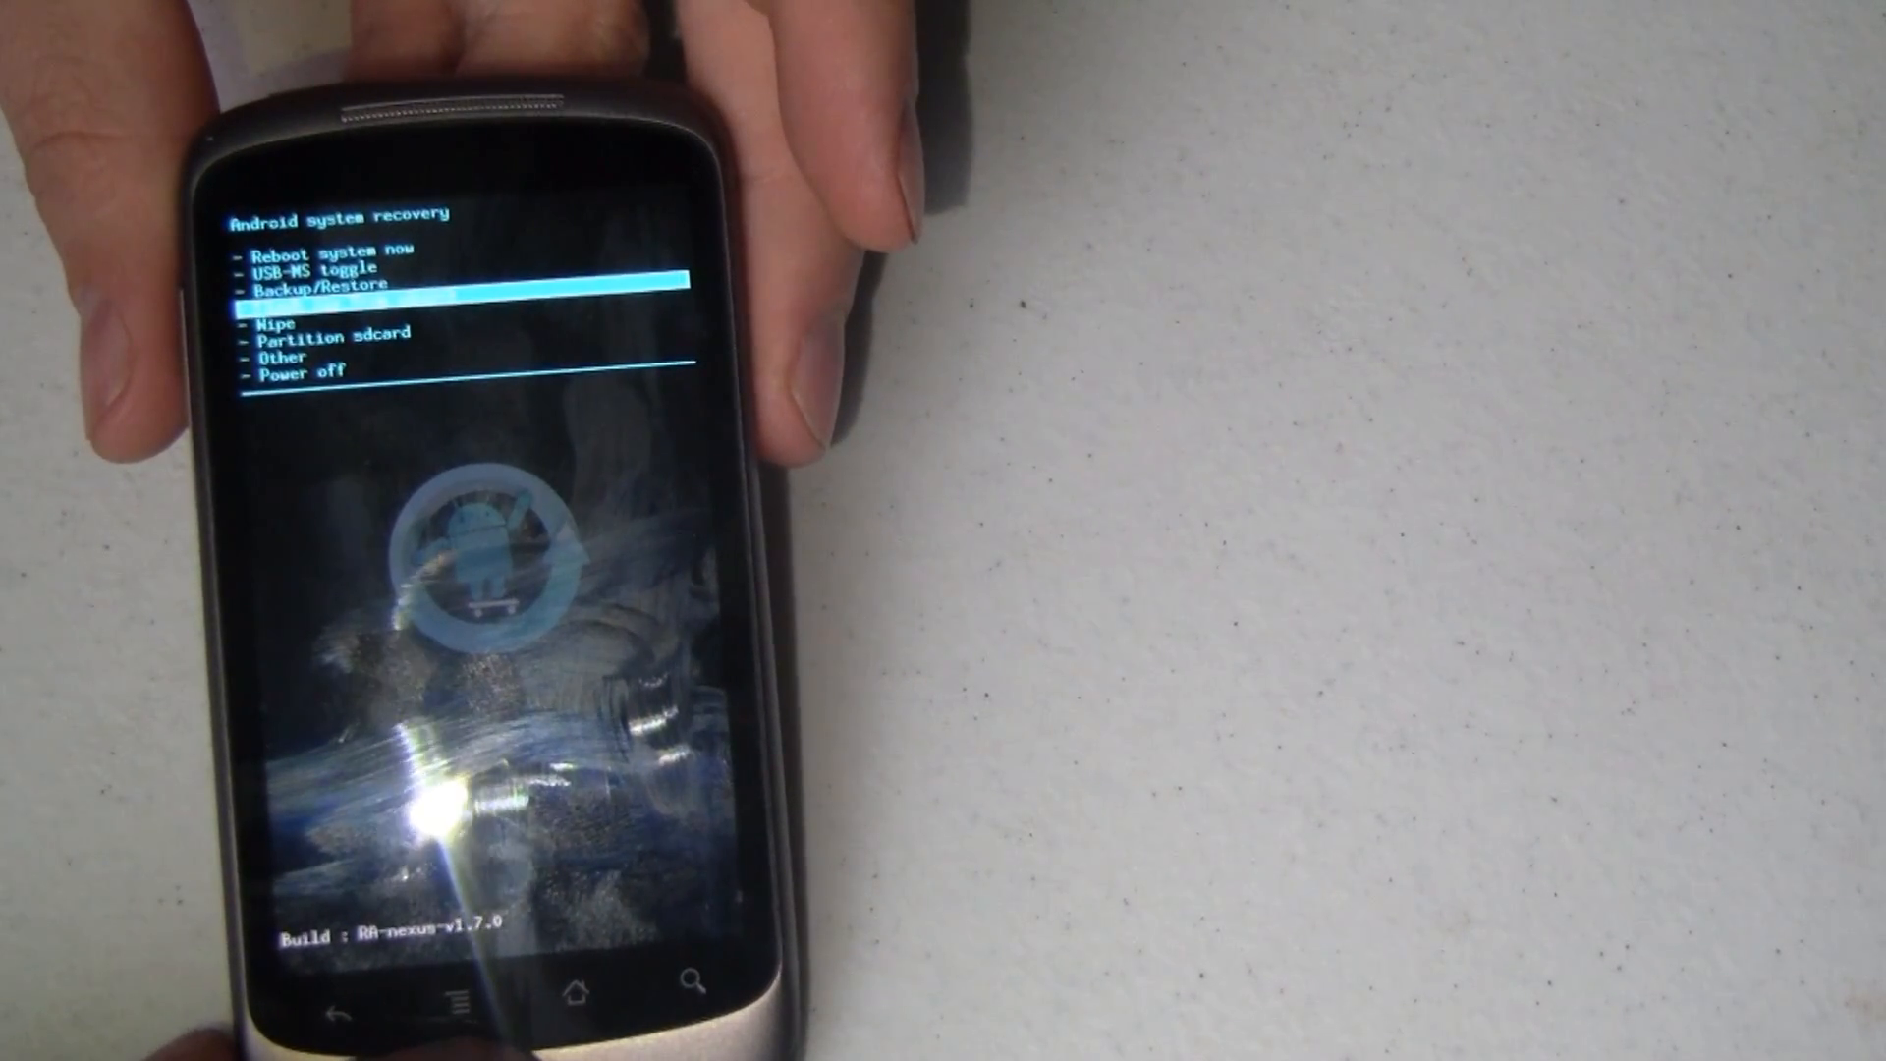
{"action": "key", "text": "Return"}
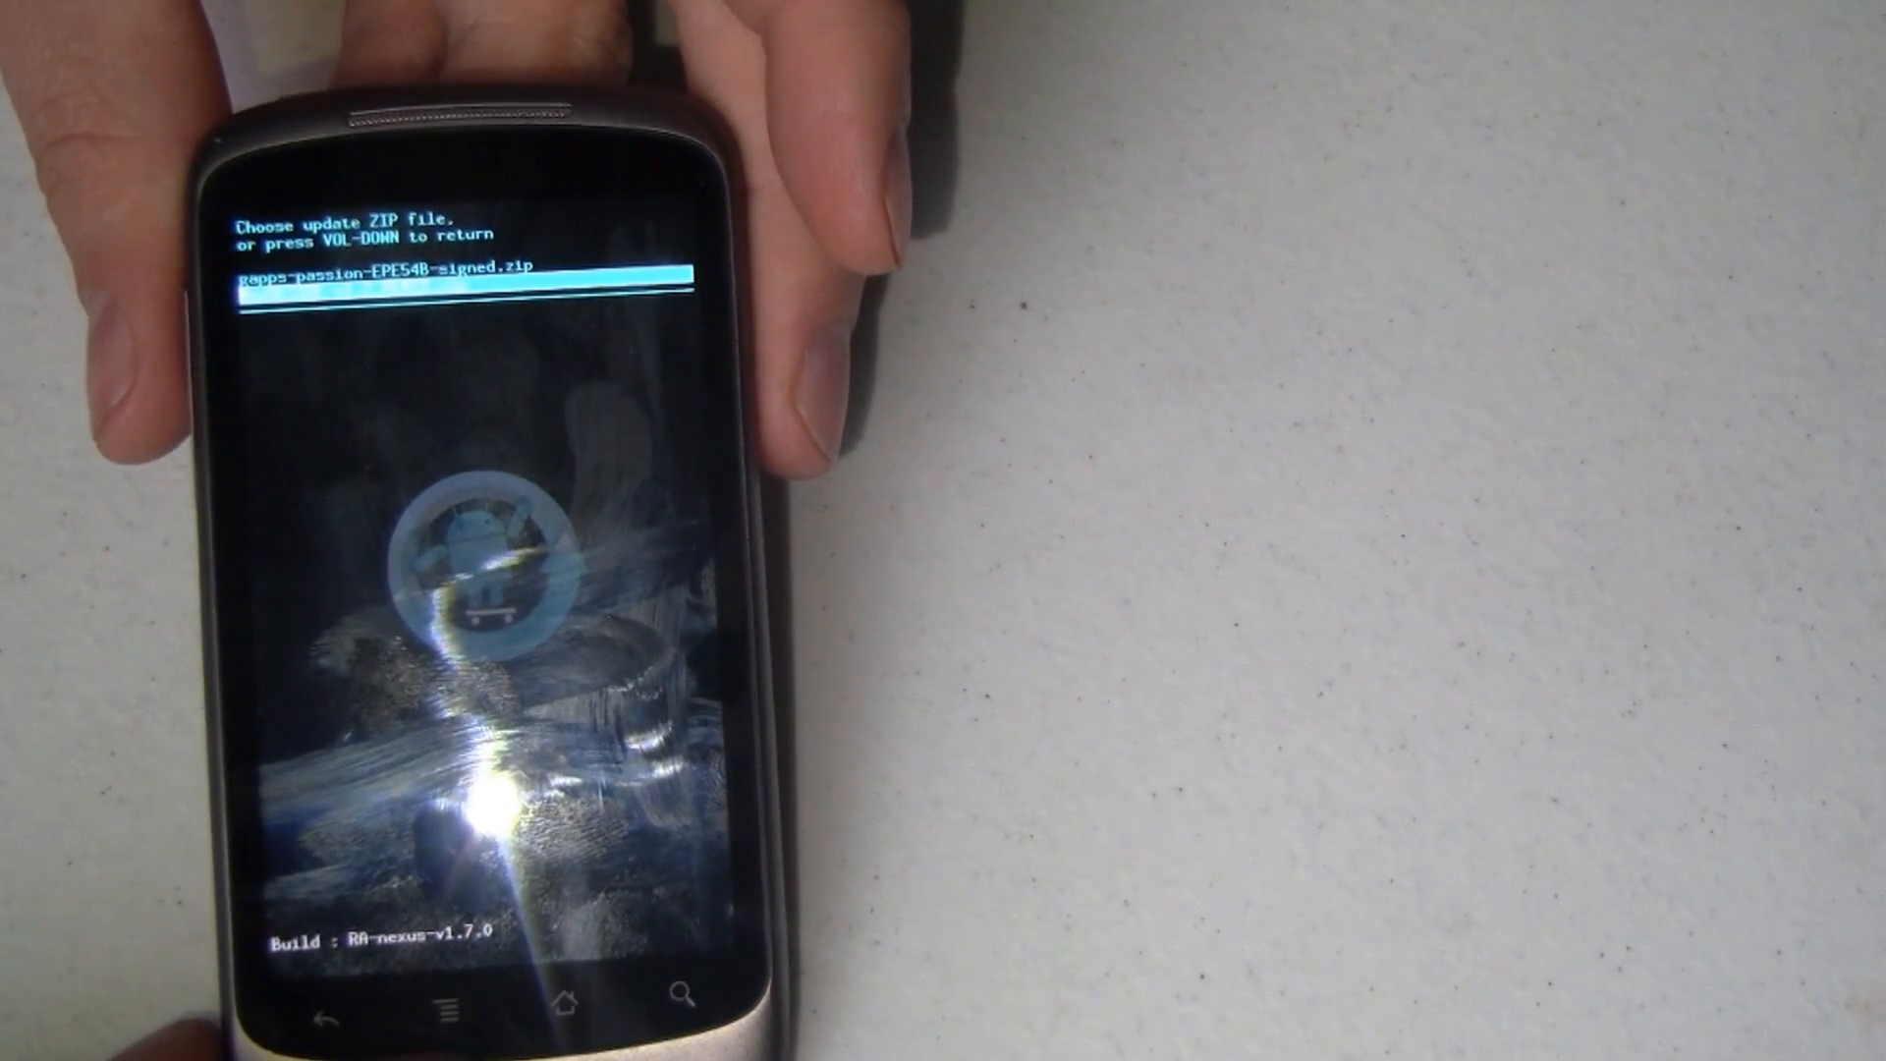
{"action": "key", "text": "Return"}
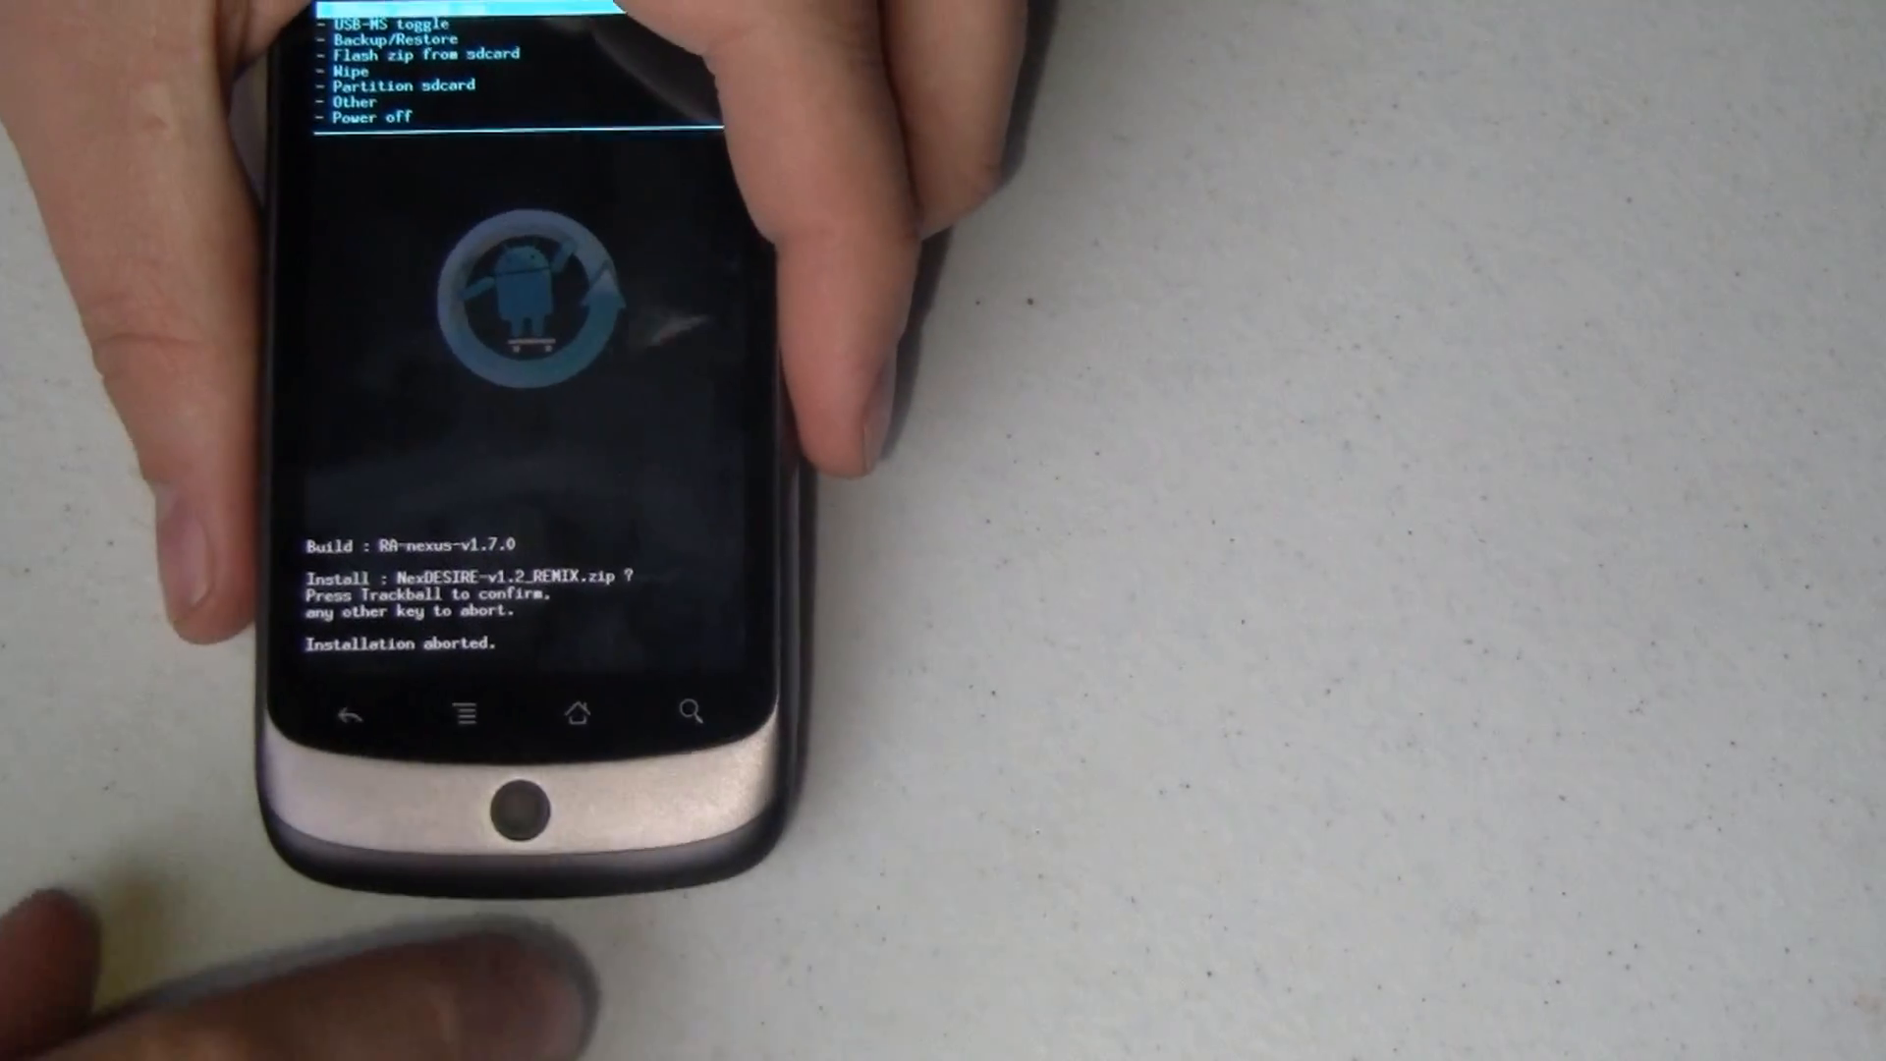
{"action": "key", "text": "Down"}
- Reopen Flash zip from sdcard to install NexDESIRE-v1.2_REMIX.zip
{"action": "key", "text": "Down"}
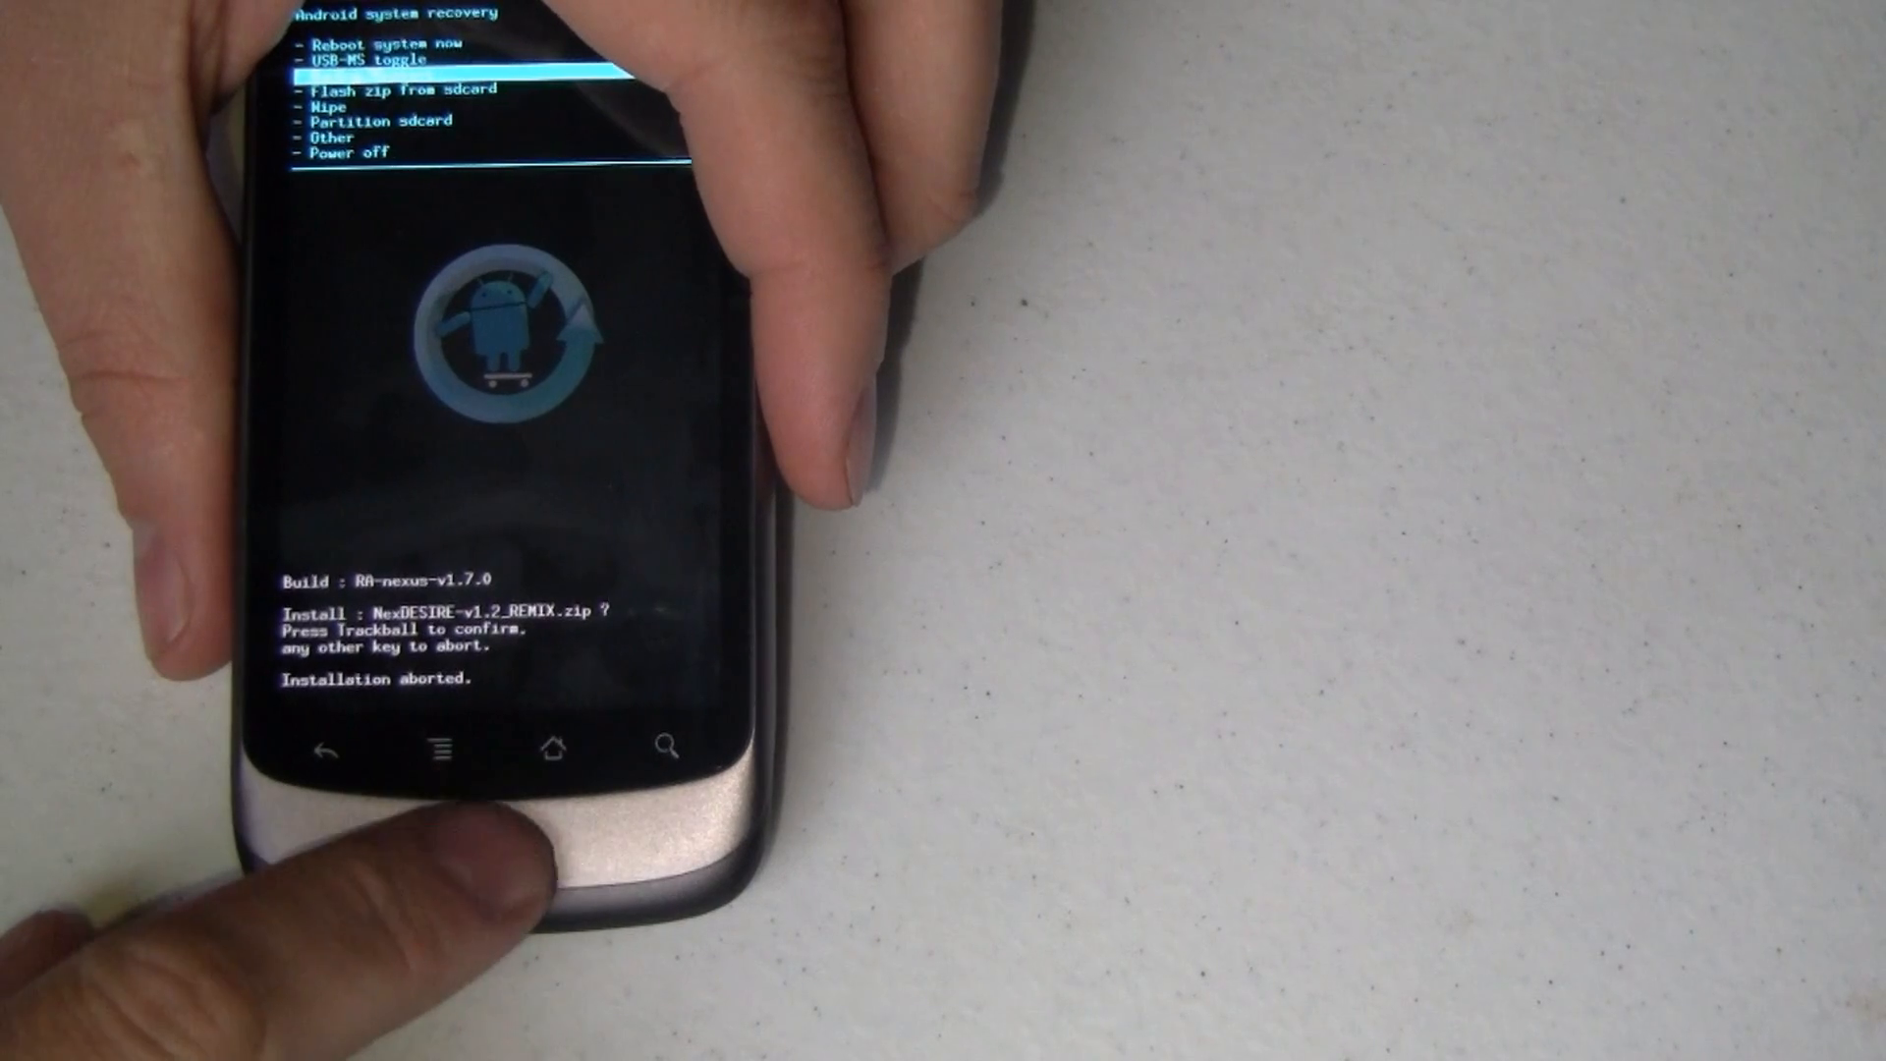
{"action": "key", "text": "Down"}
{"action": "key", "text": "Return"}
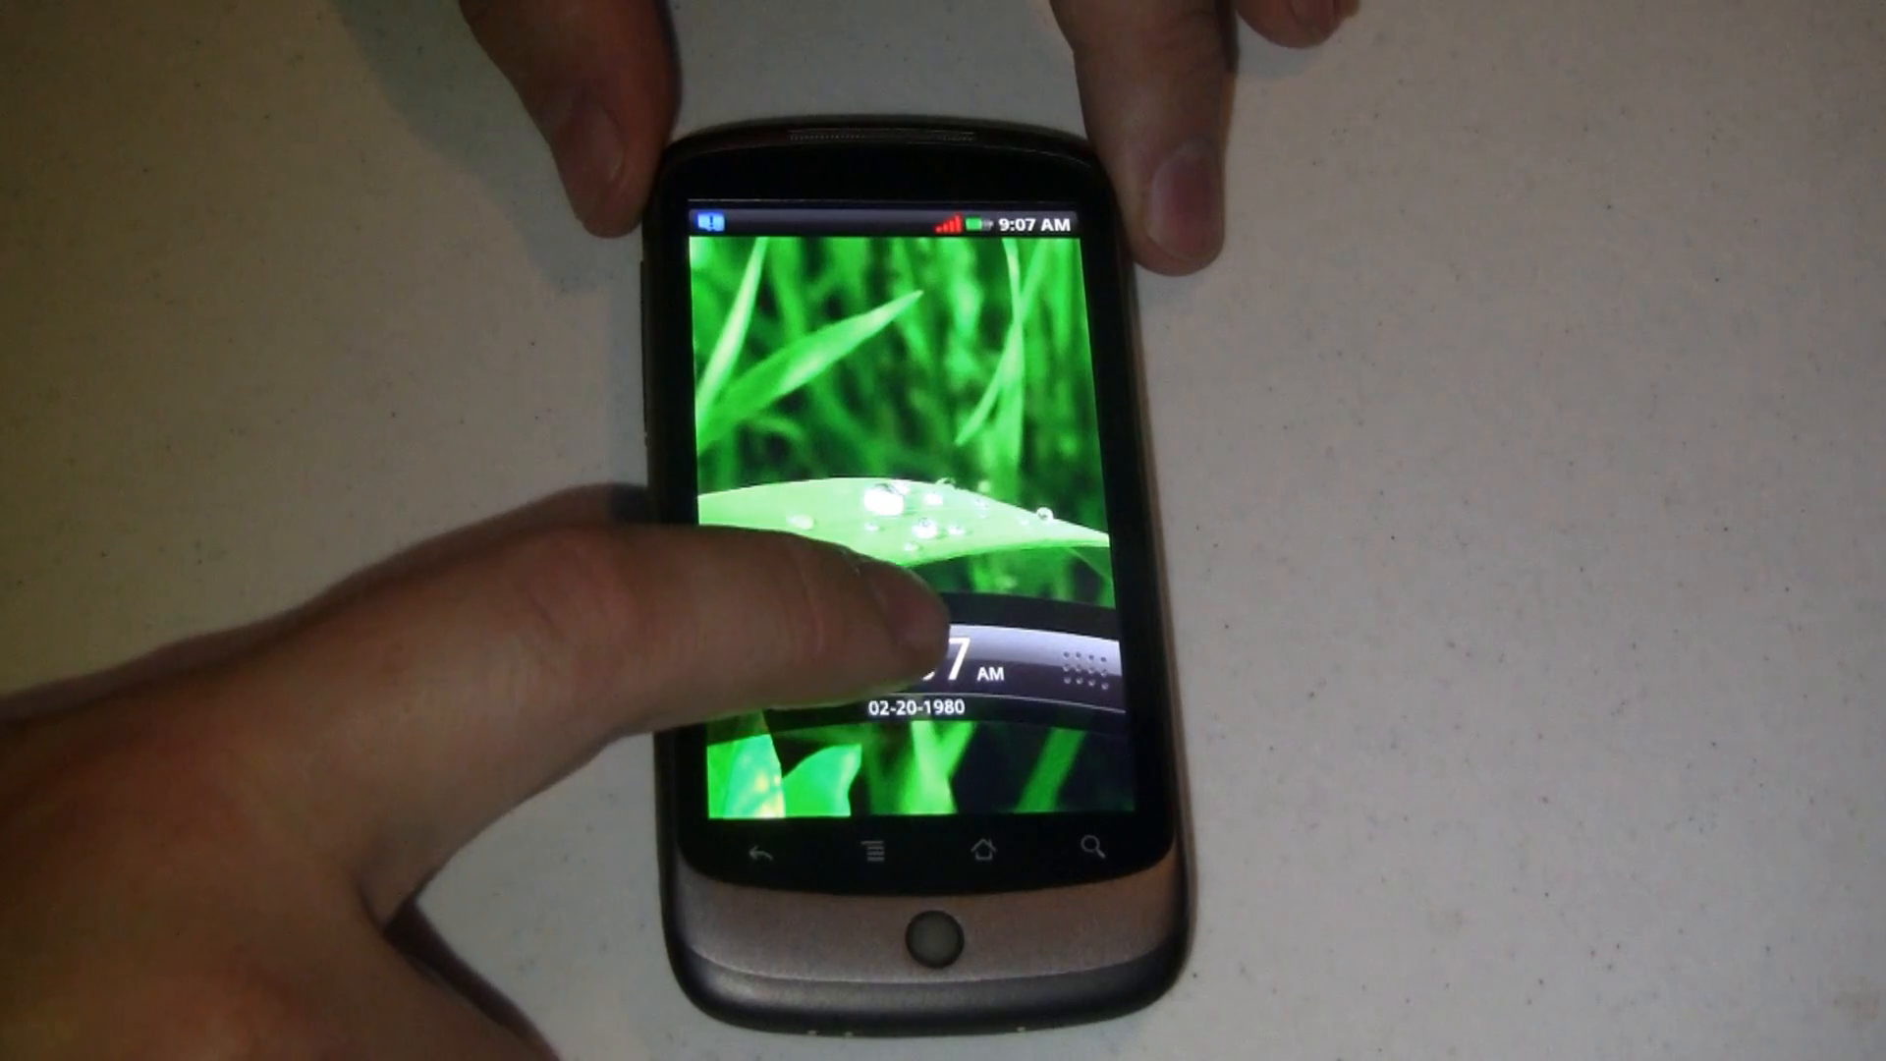
- Slide the lock screen to unlock the phone and begin the setup wizard
{"action": "left_click_drag", "start_coordinate": [920, 648], "coordinate": [972, 826]}
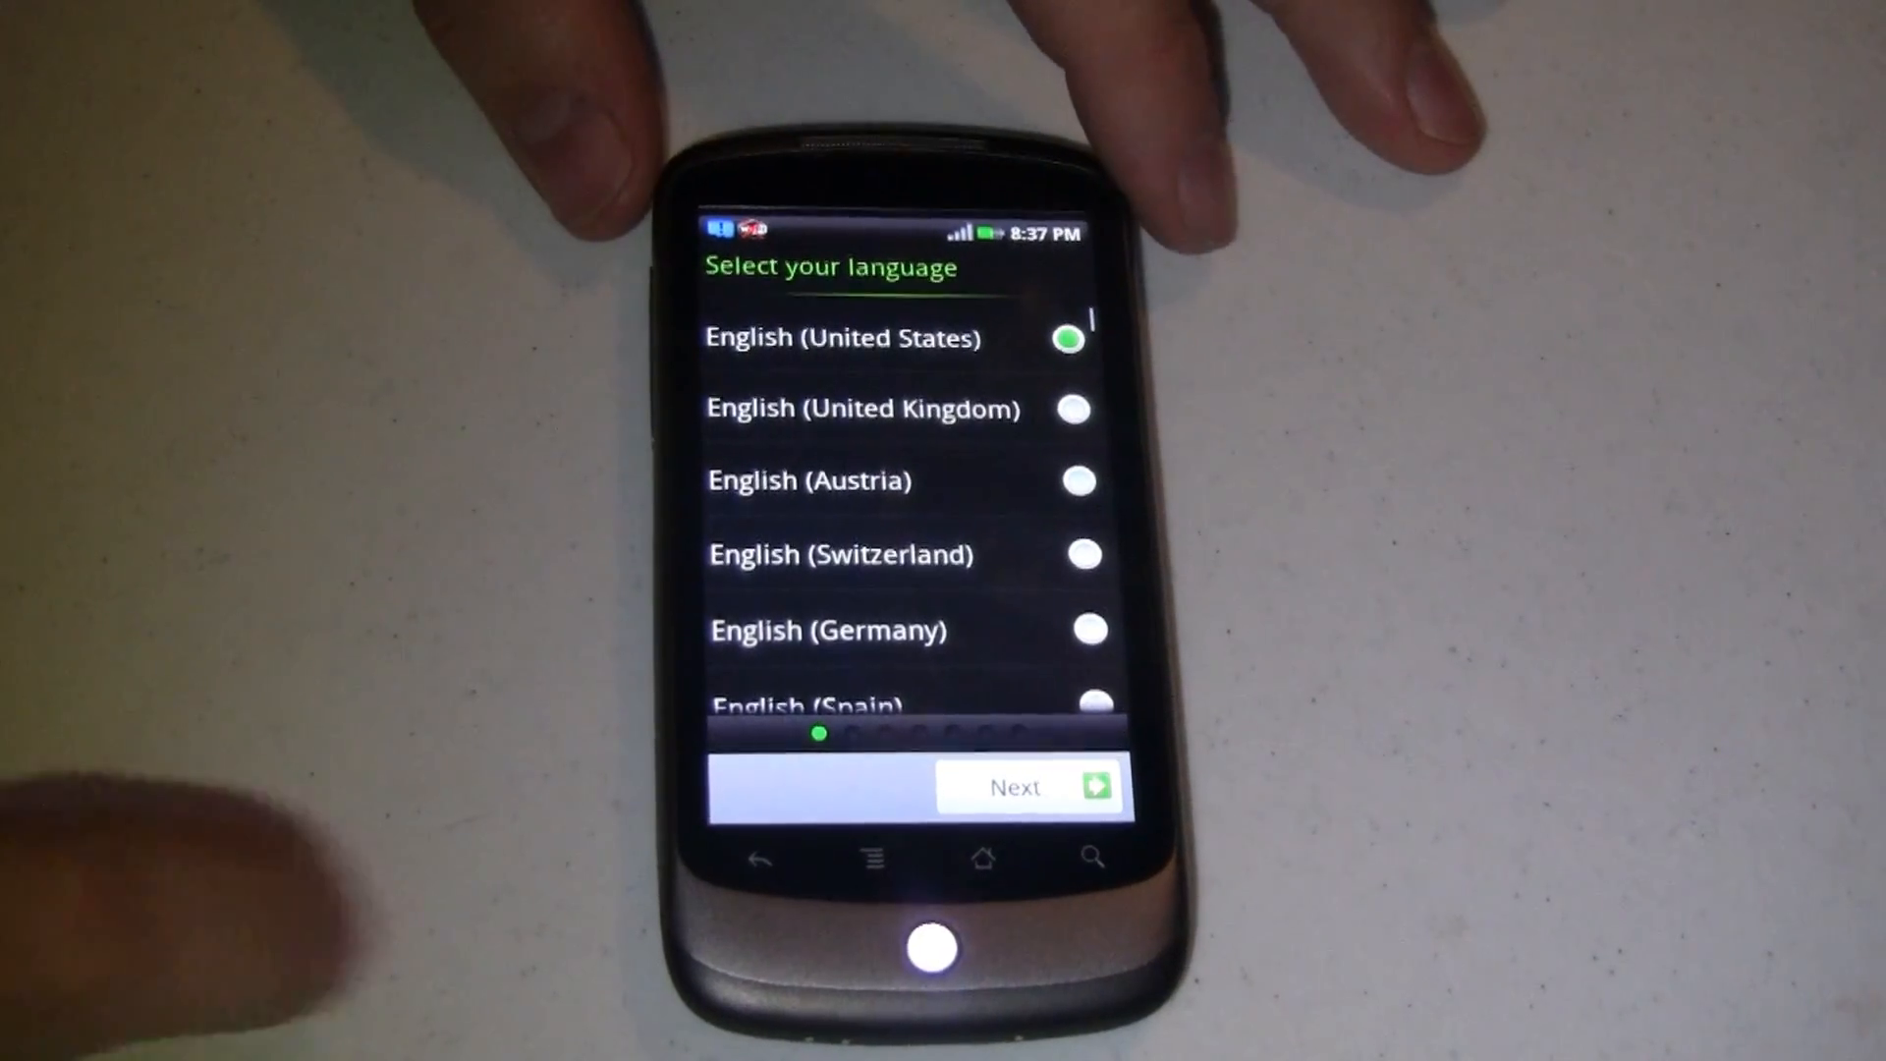
- Keep English (United States) and skip the onscreen keyboard tutorial
{"action": "left_click", "coordinate": [1090, 784]}
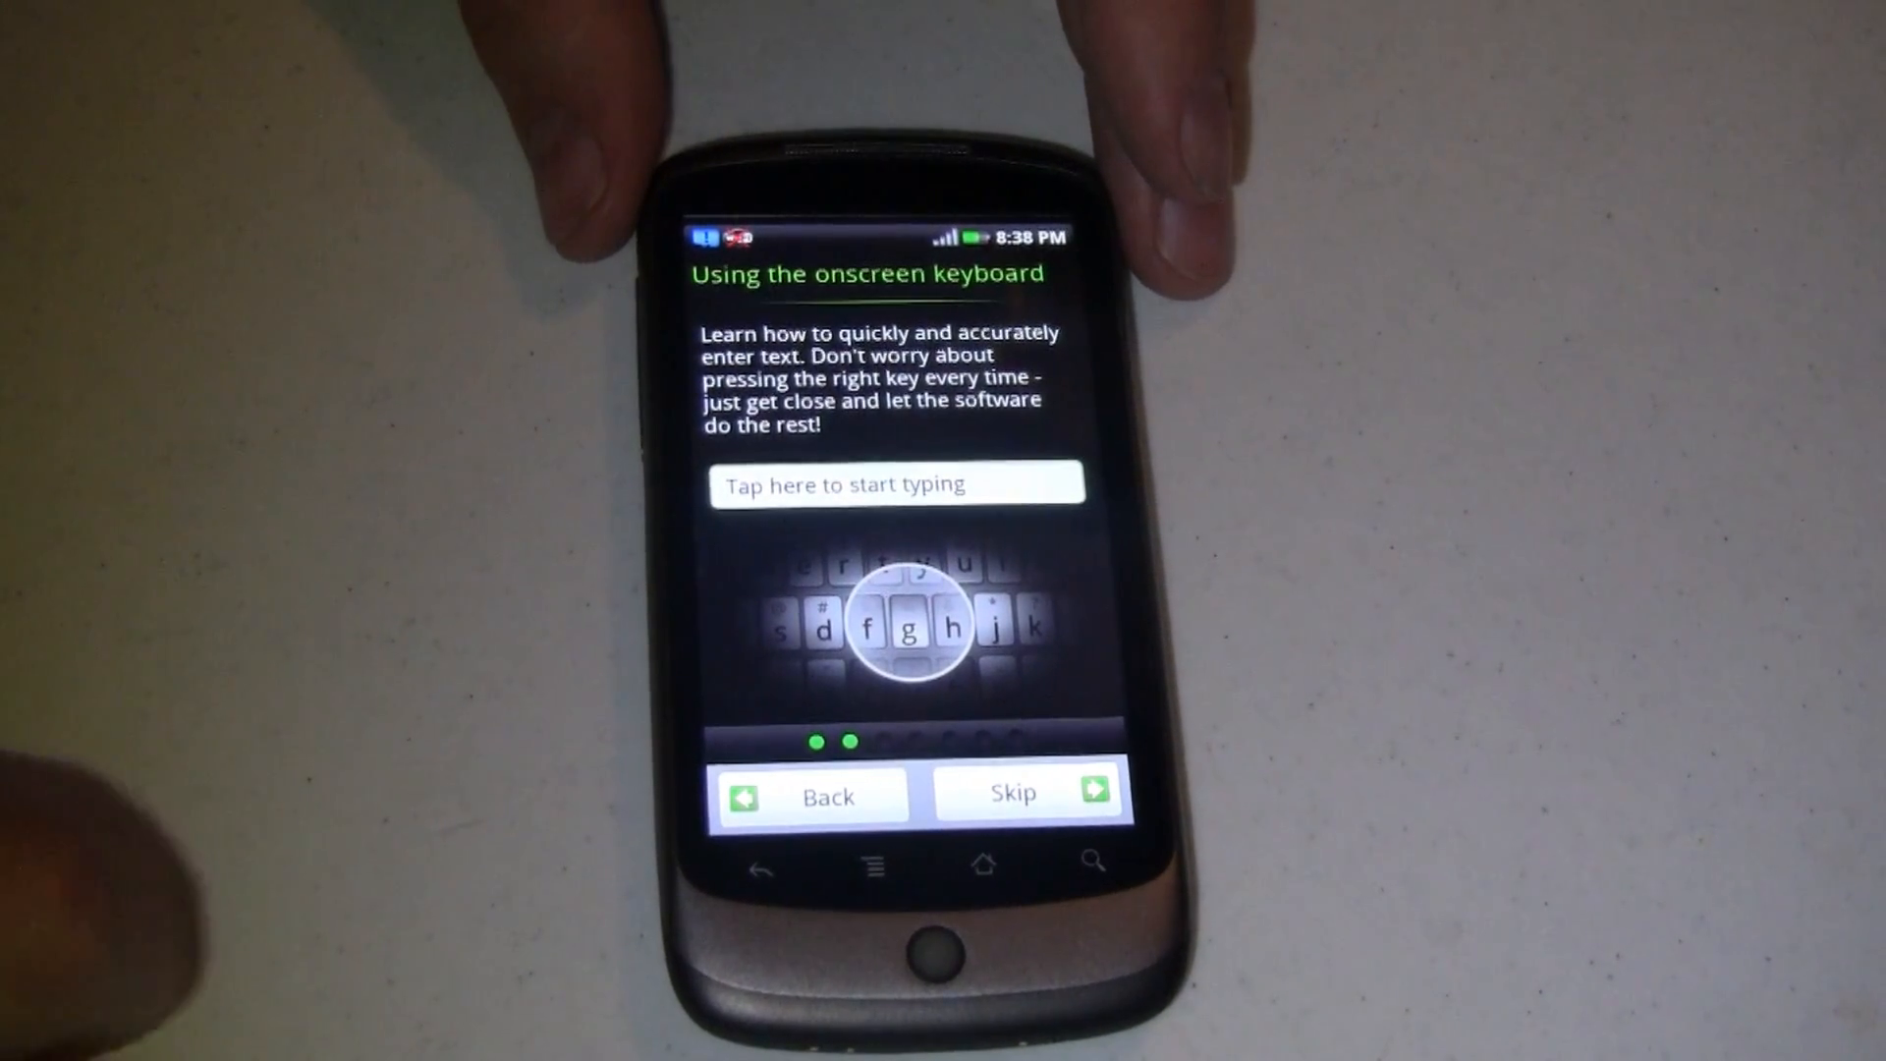
{"action": "left_click", "coordinate": [1032, 796]}
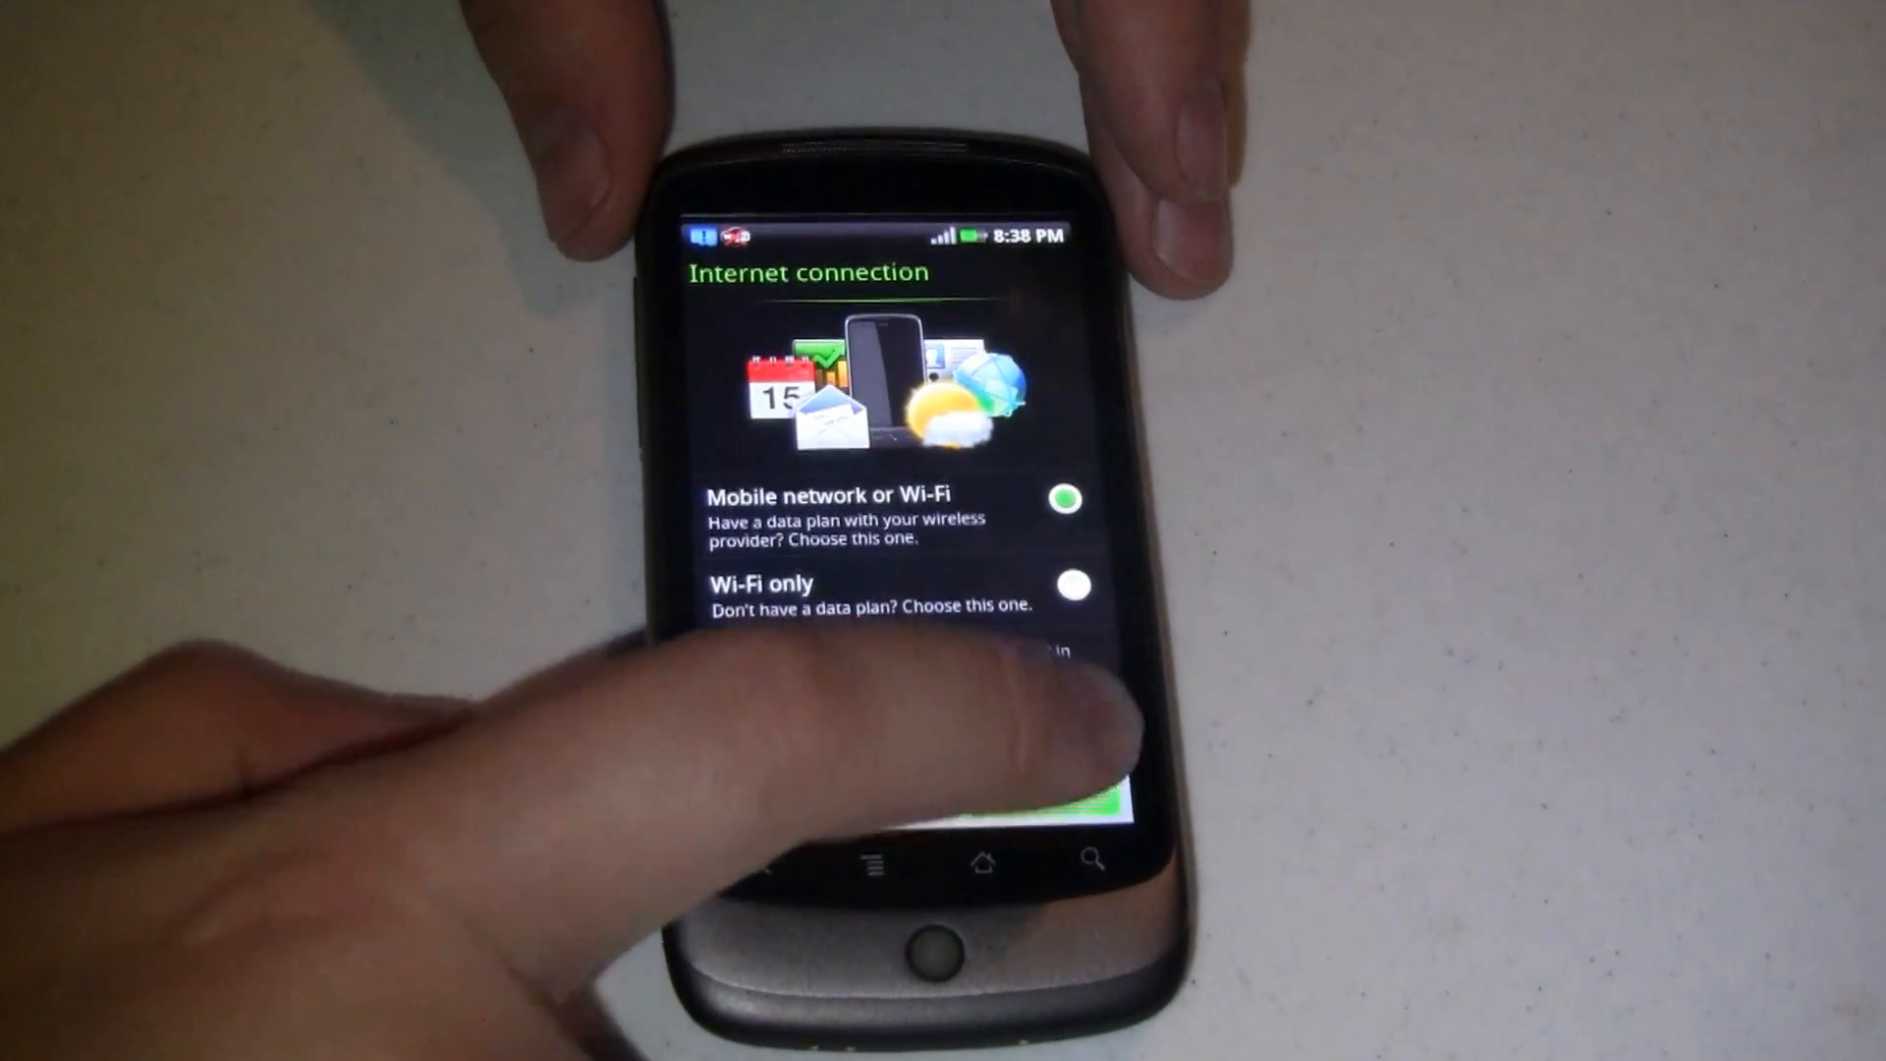
- Keep Mobile network or Wi-Fi, uncheck 'Connect to Wi-Fi network' and continue
{"action": "left_click", "coordinate": [1017, 789]}
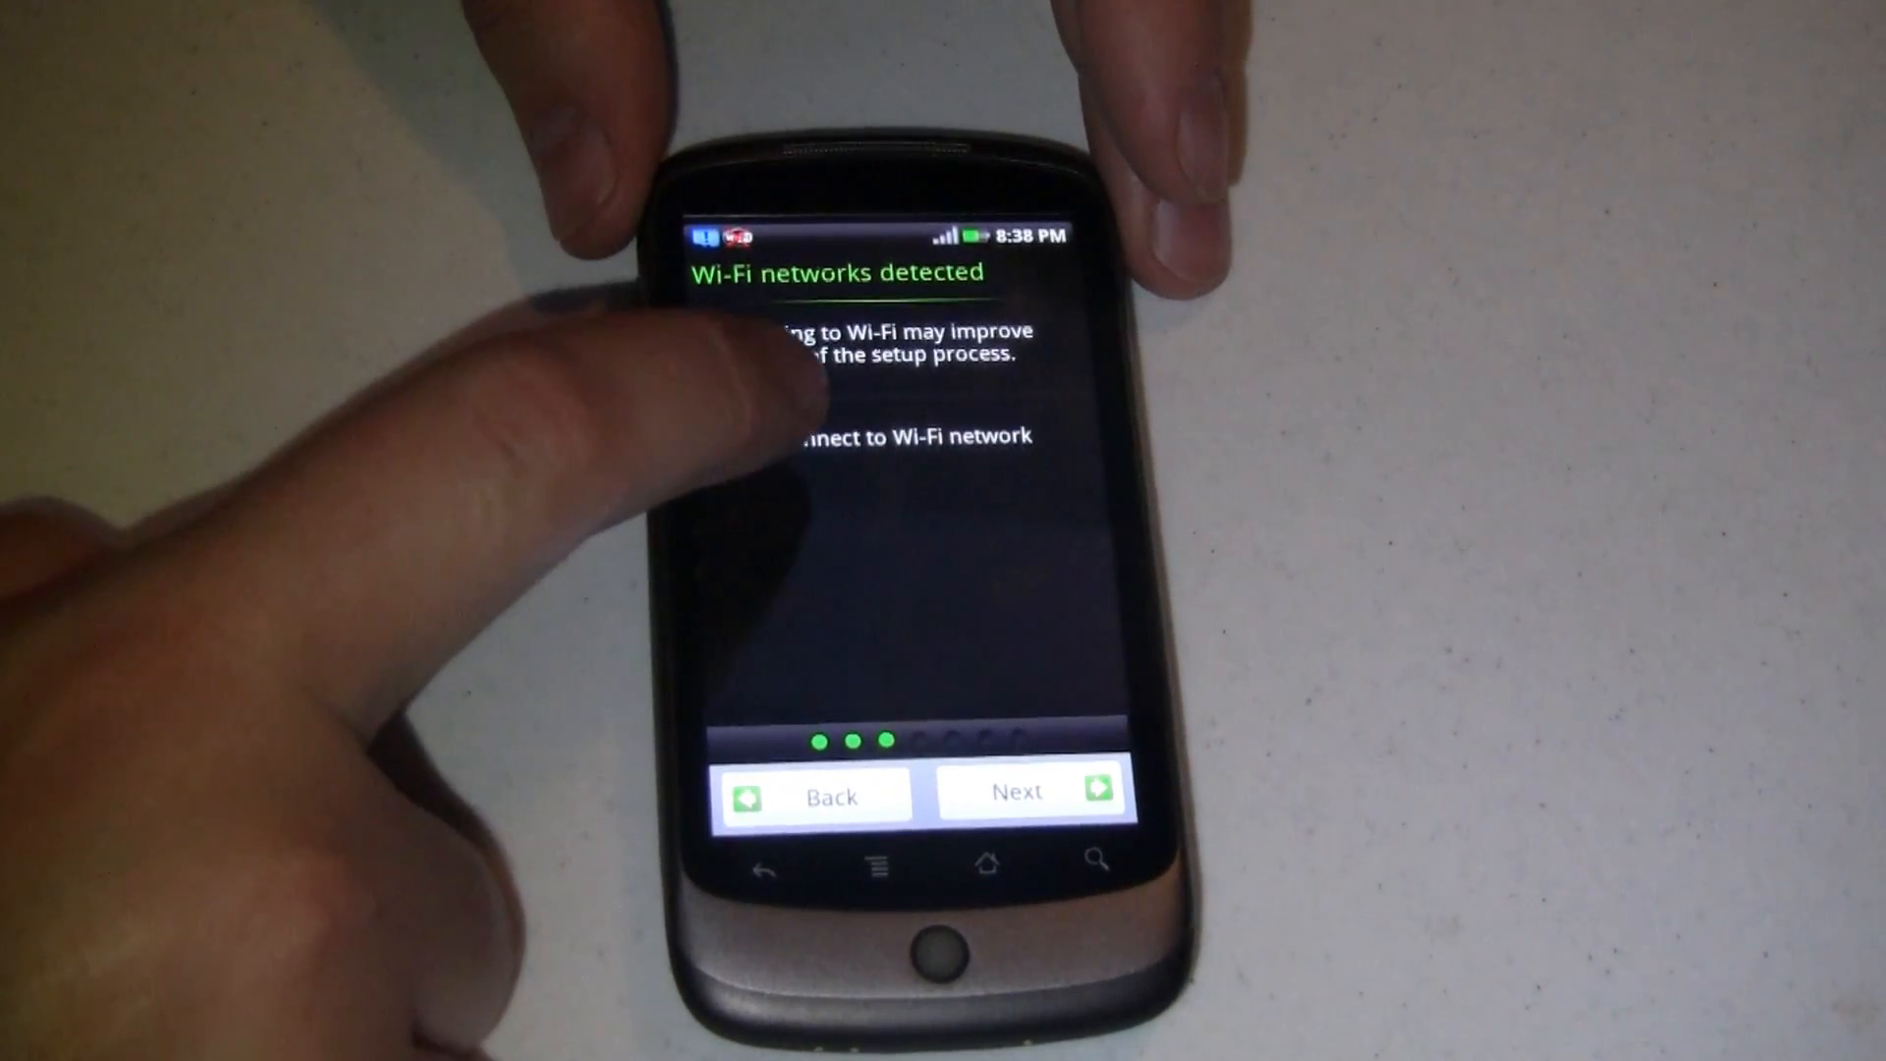
{"action": "left_click", "coordinate": [739, 433]}
{"action": "left_click", "coordinate": [1017, 789]}
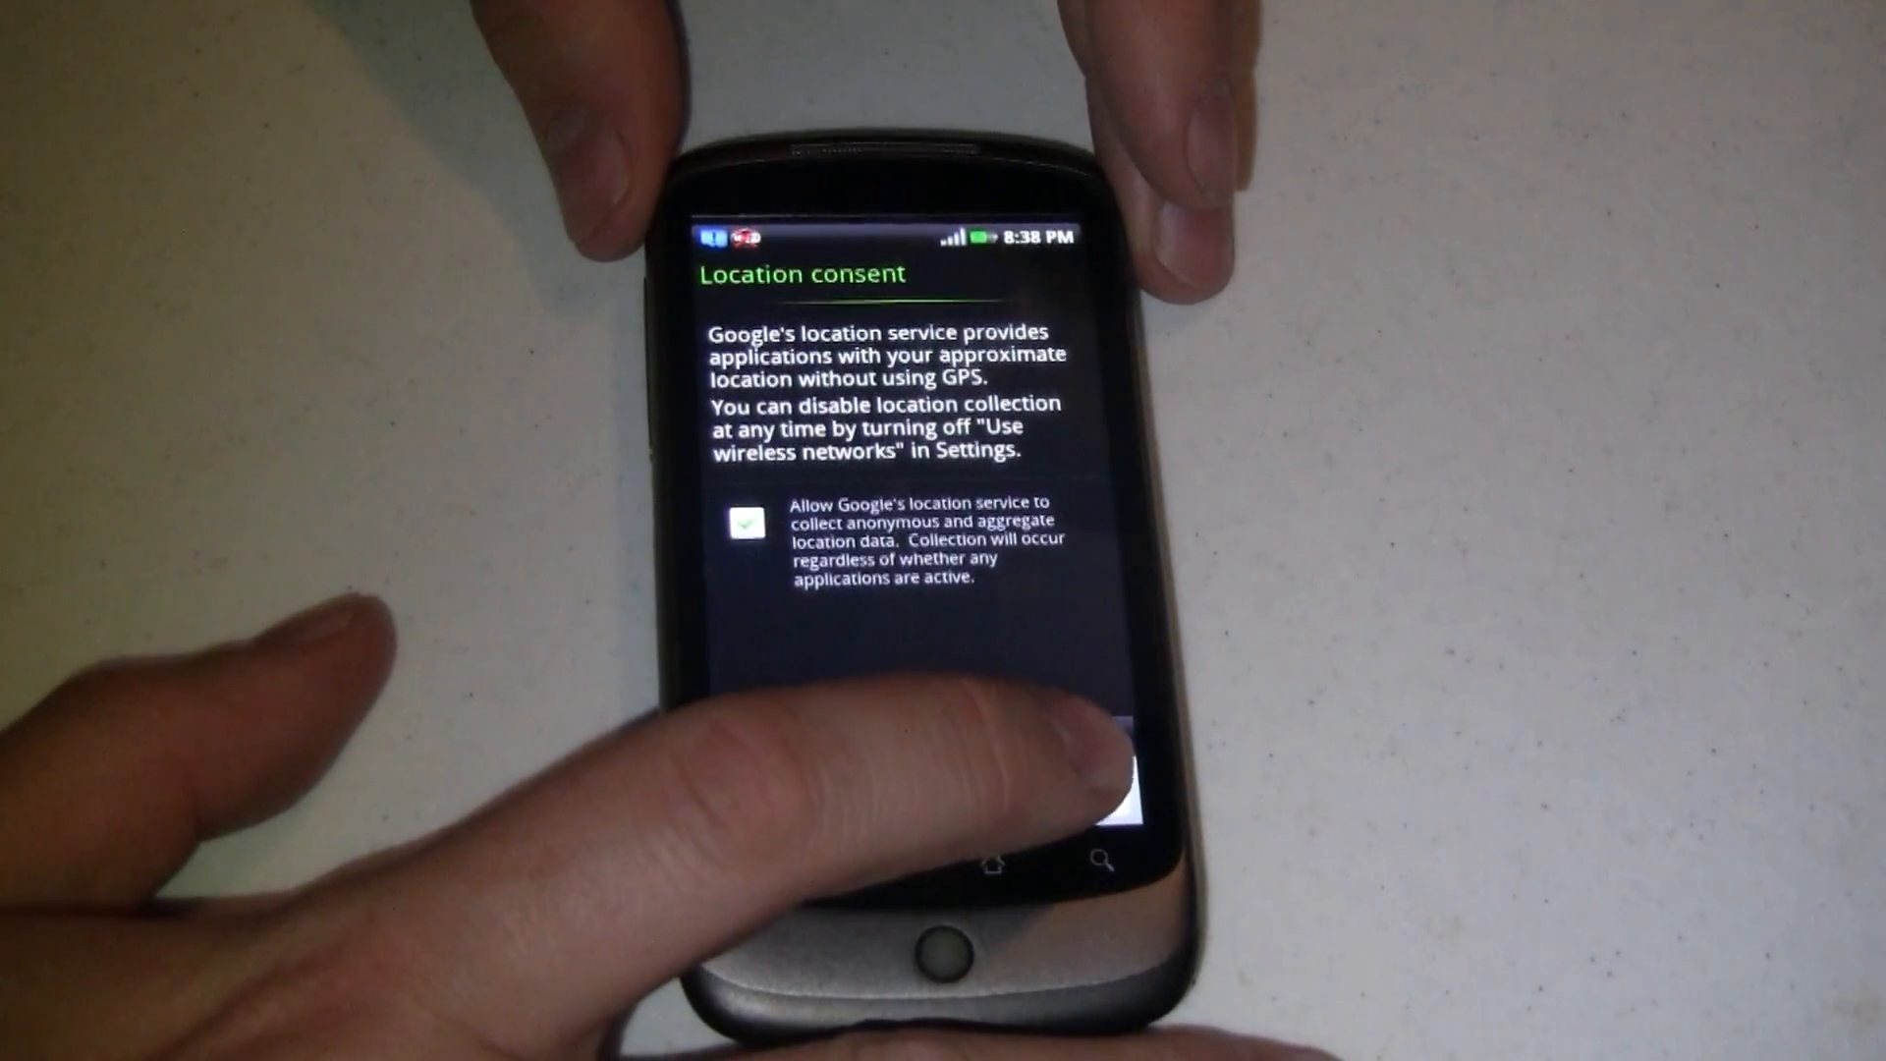
- Allow Google location collection and skip setting up mail and sync accounts
{"action": "left_click", "coordinate": [1102, 781]}
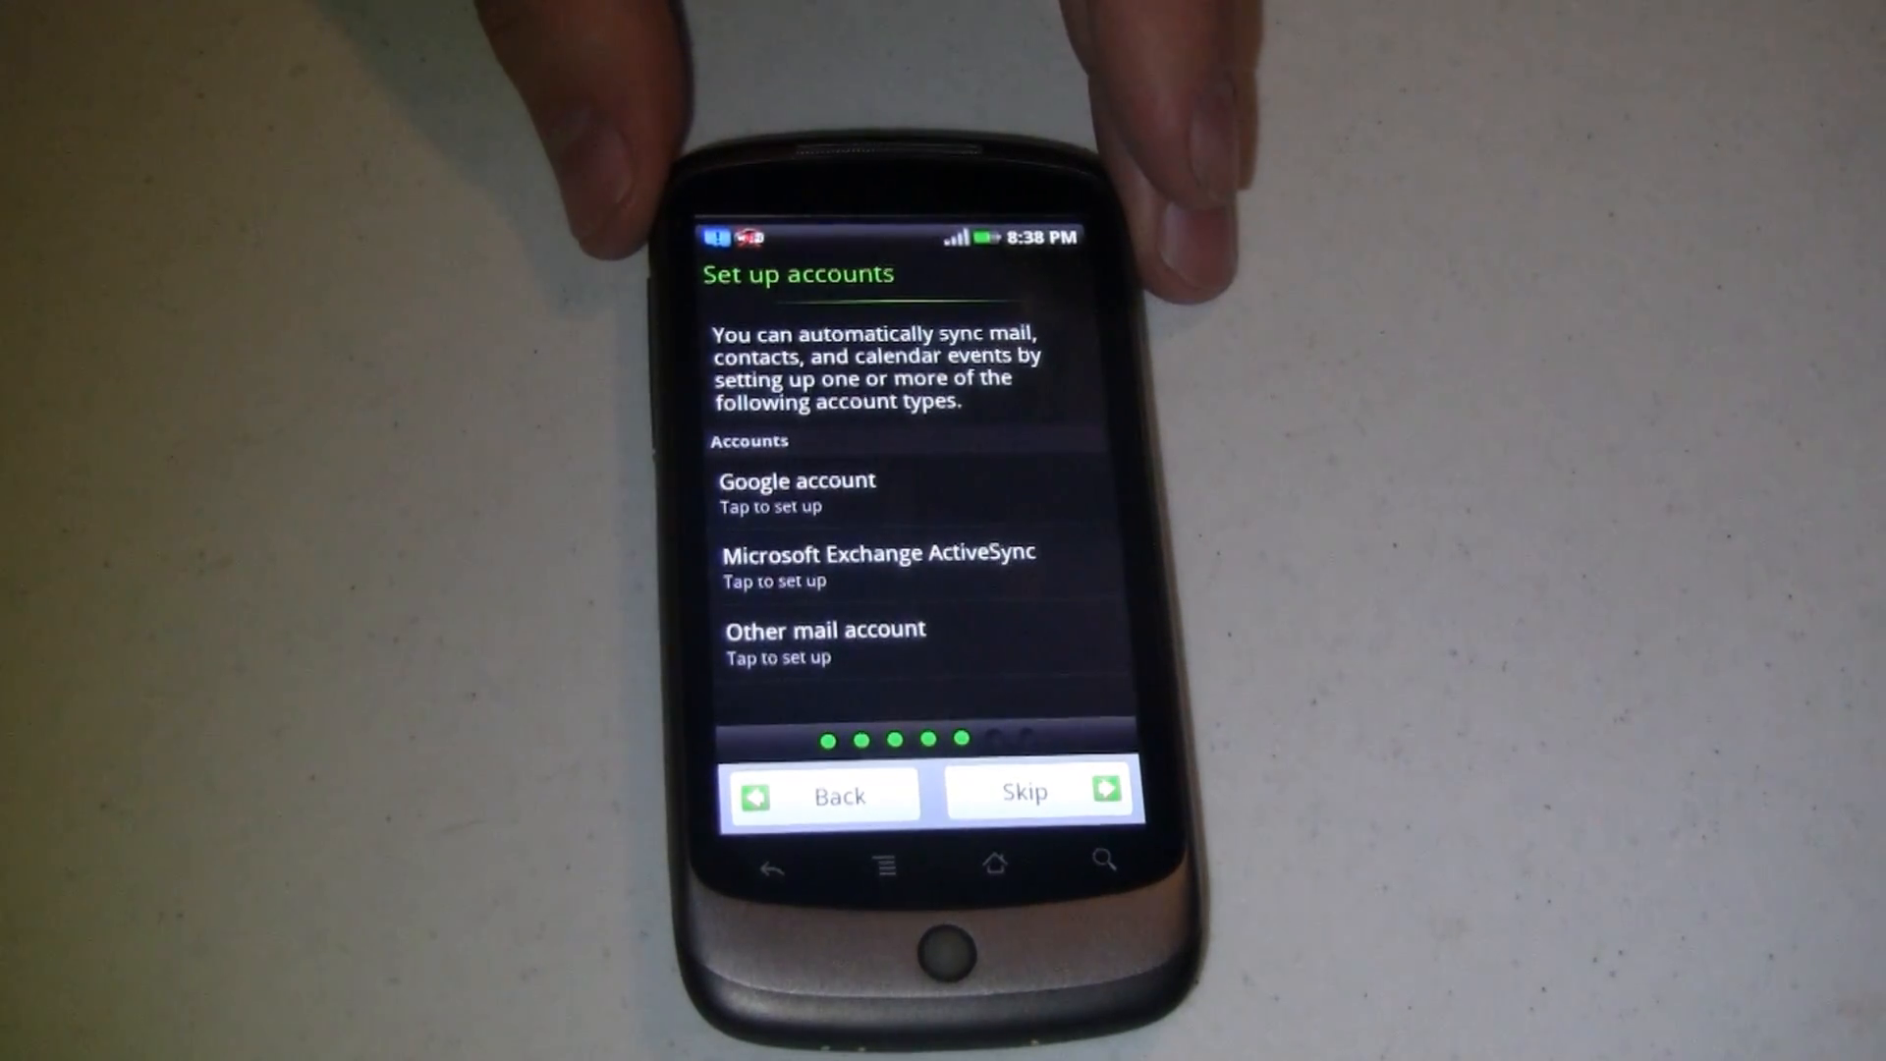
{"action": "left_click", "coordinate": [1024, 792]}
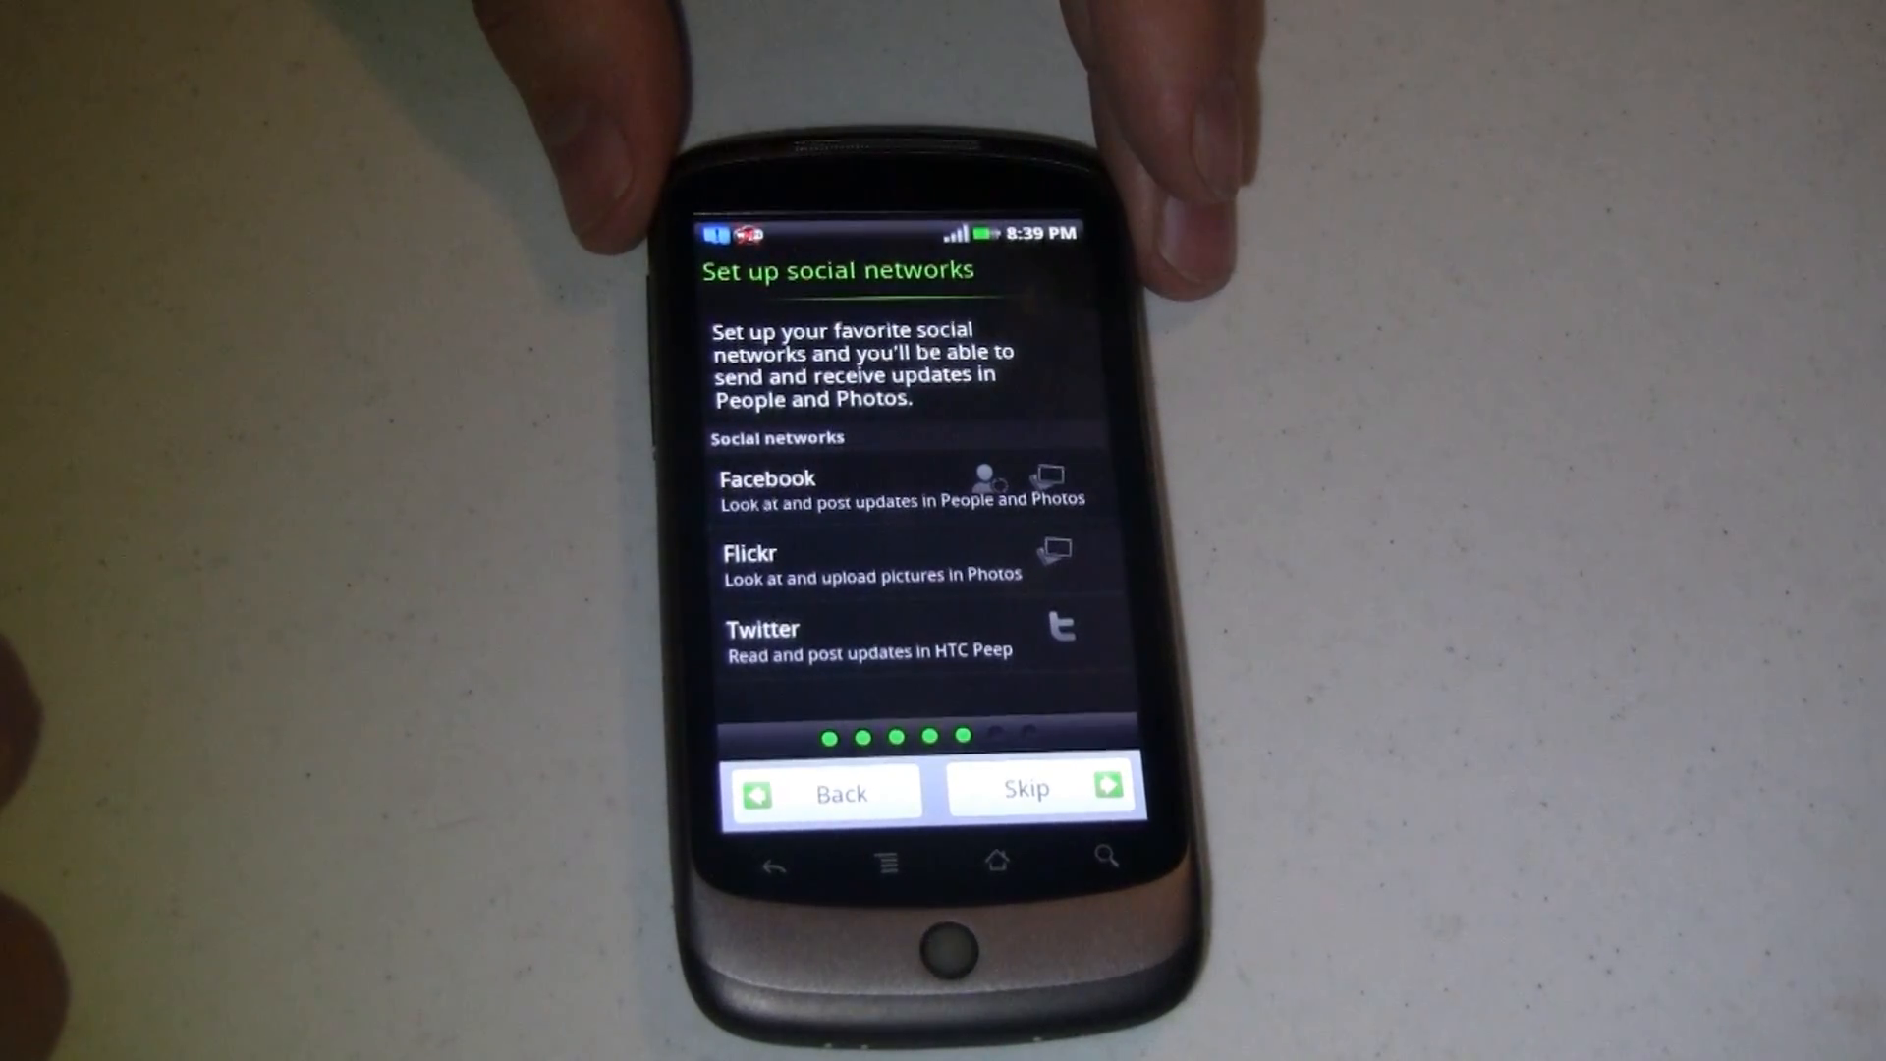
- Skip social networks, turn off SD-card backup of data and settings, and continue
{"action": "left_click", "coordinate": [1028, 792]}
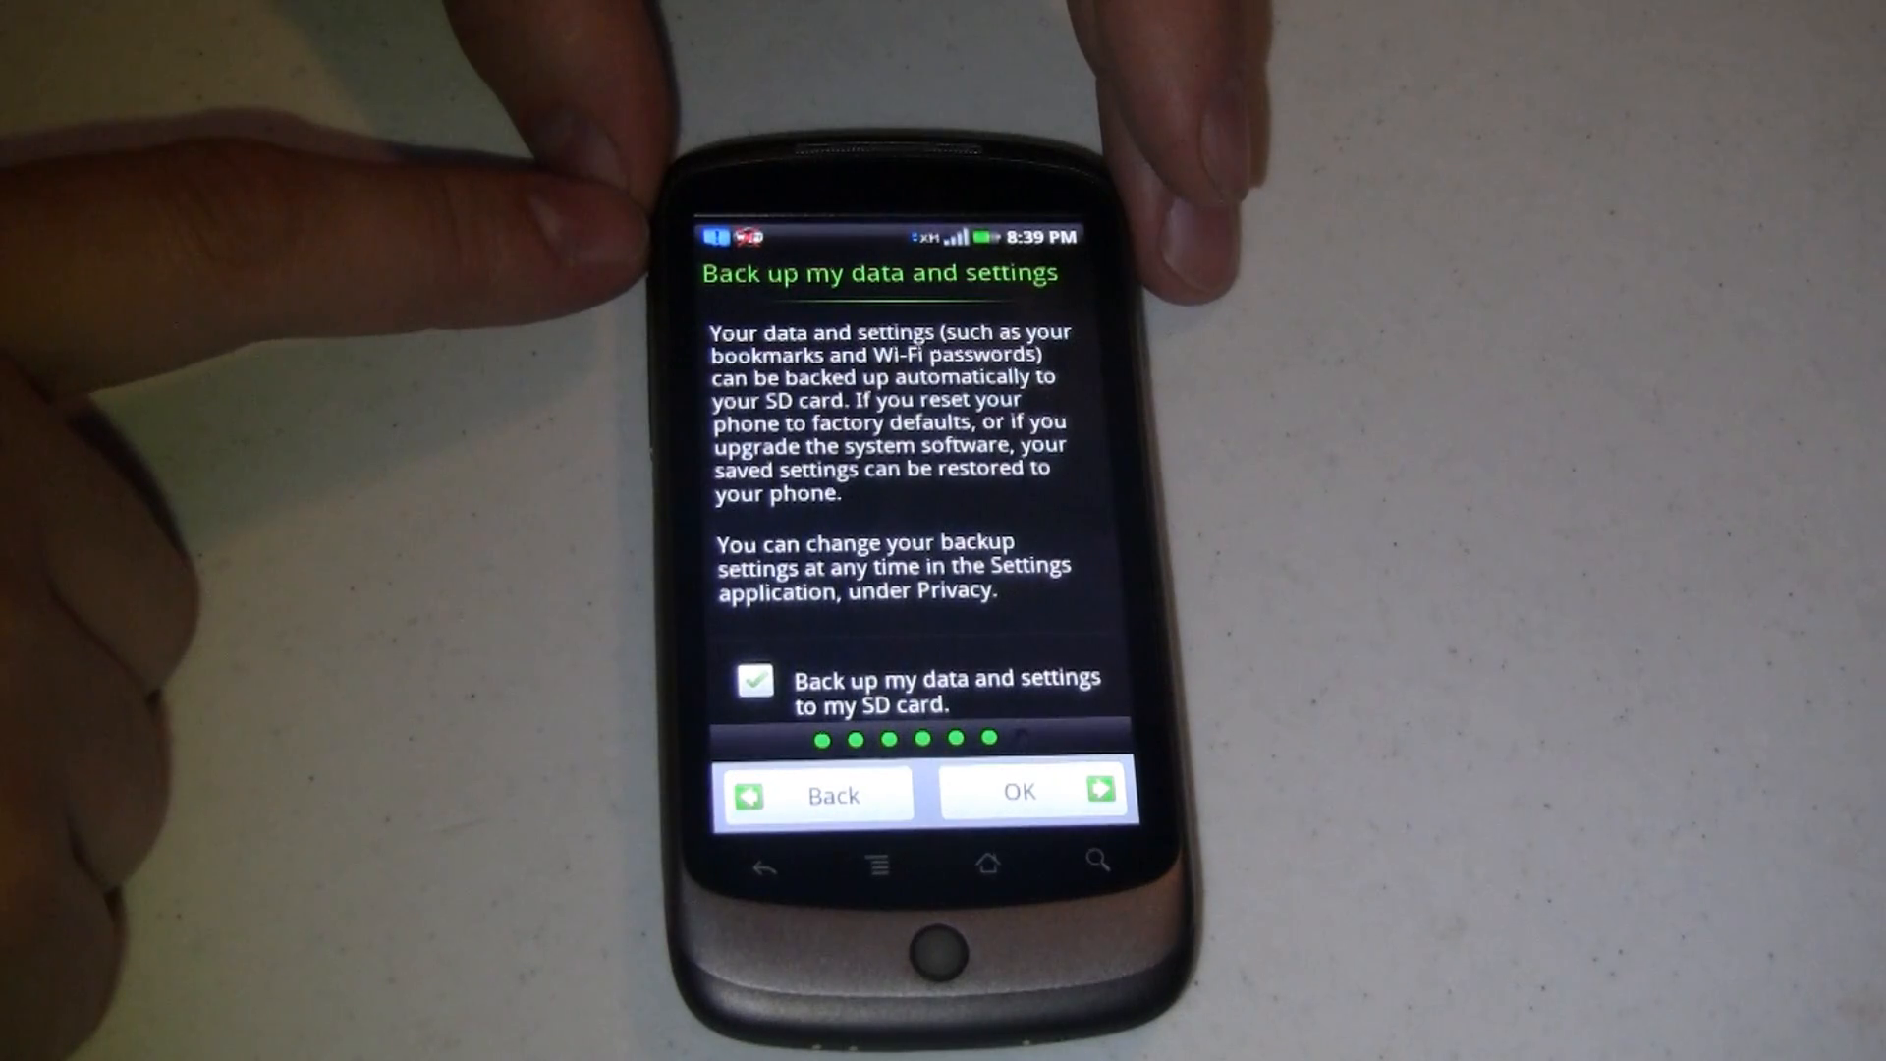
{"action": "left_click", "coordinate": [754, 680]}
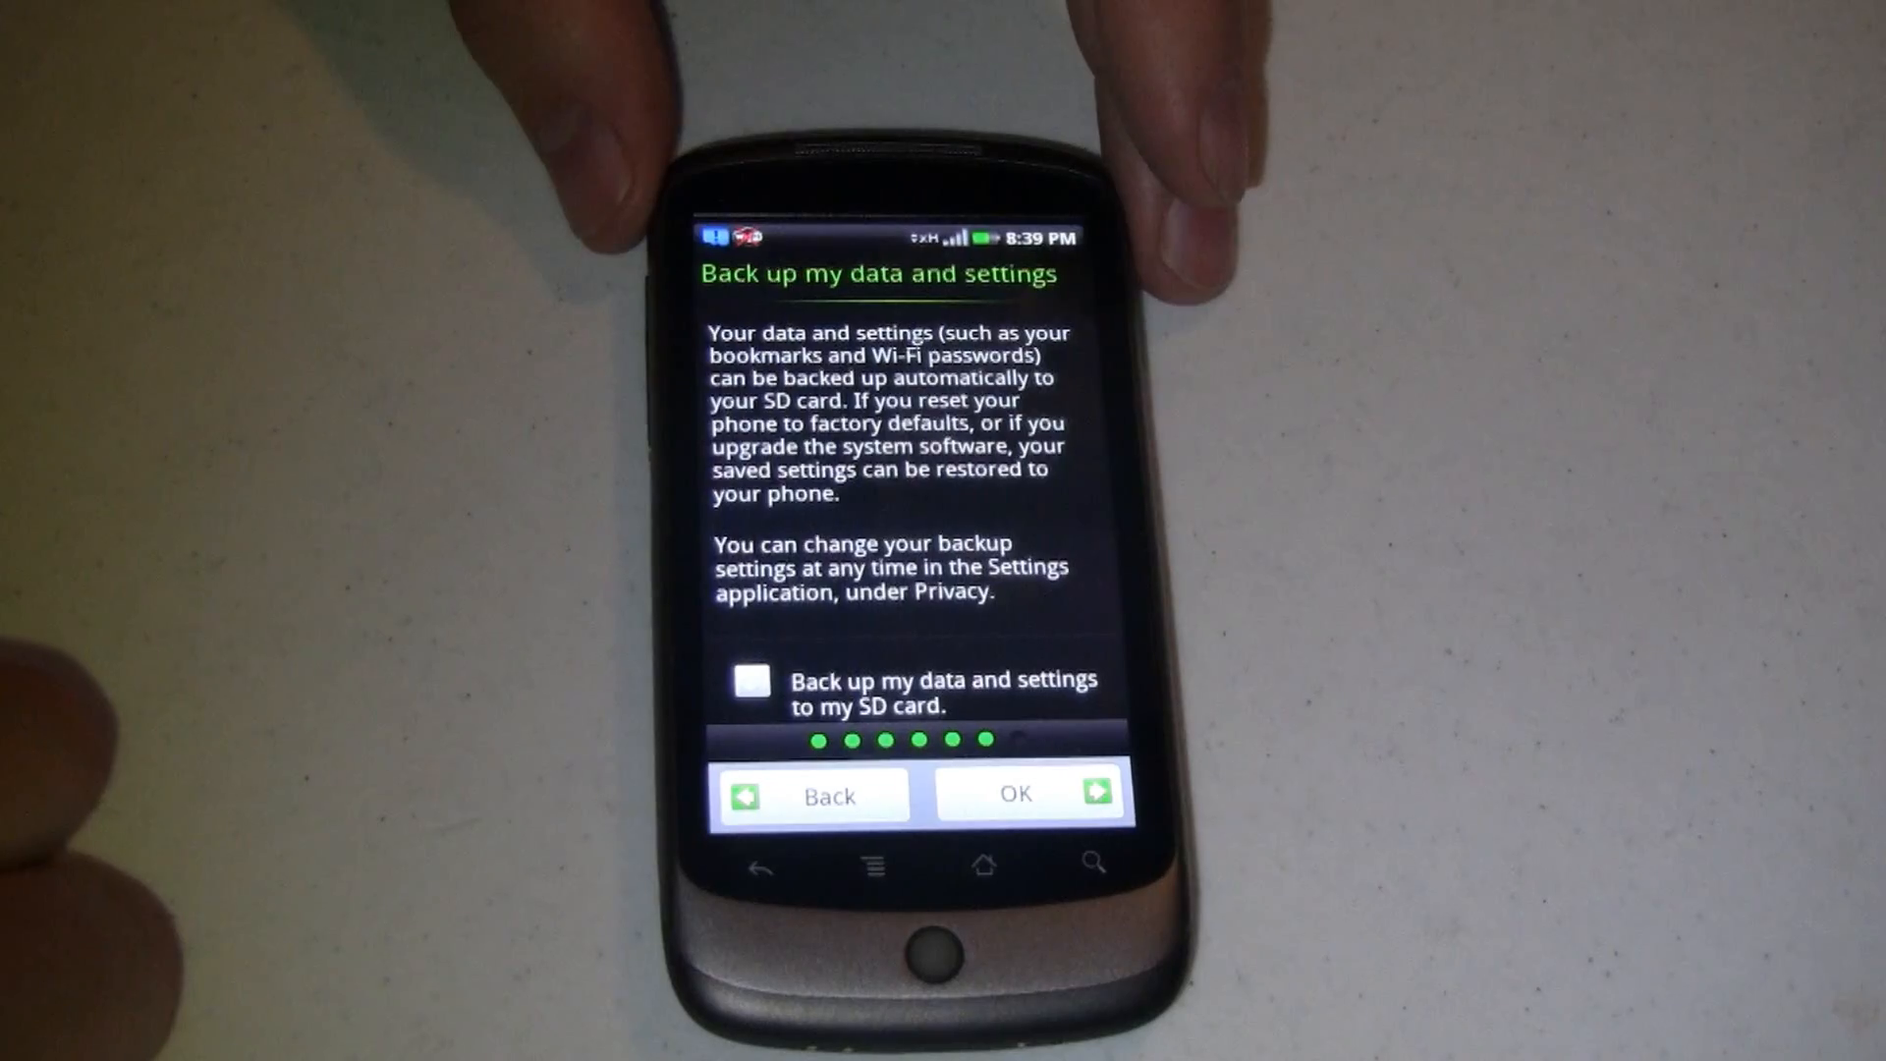
{"action": "left_click", "coordinate": [1032, 794]}
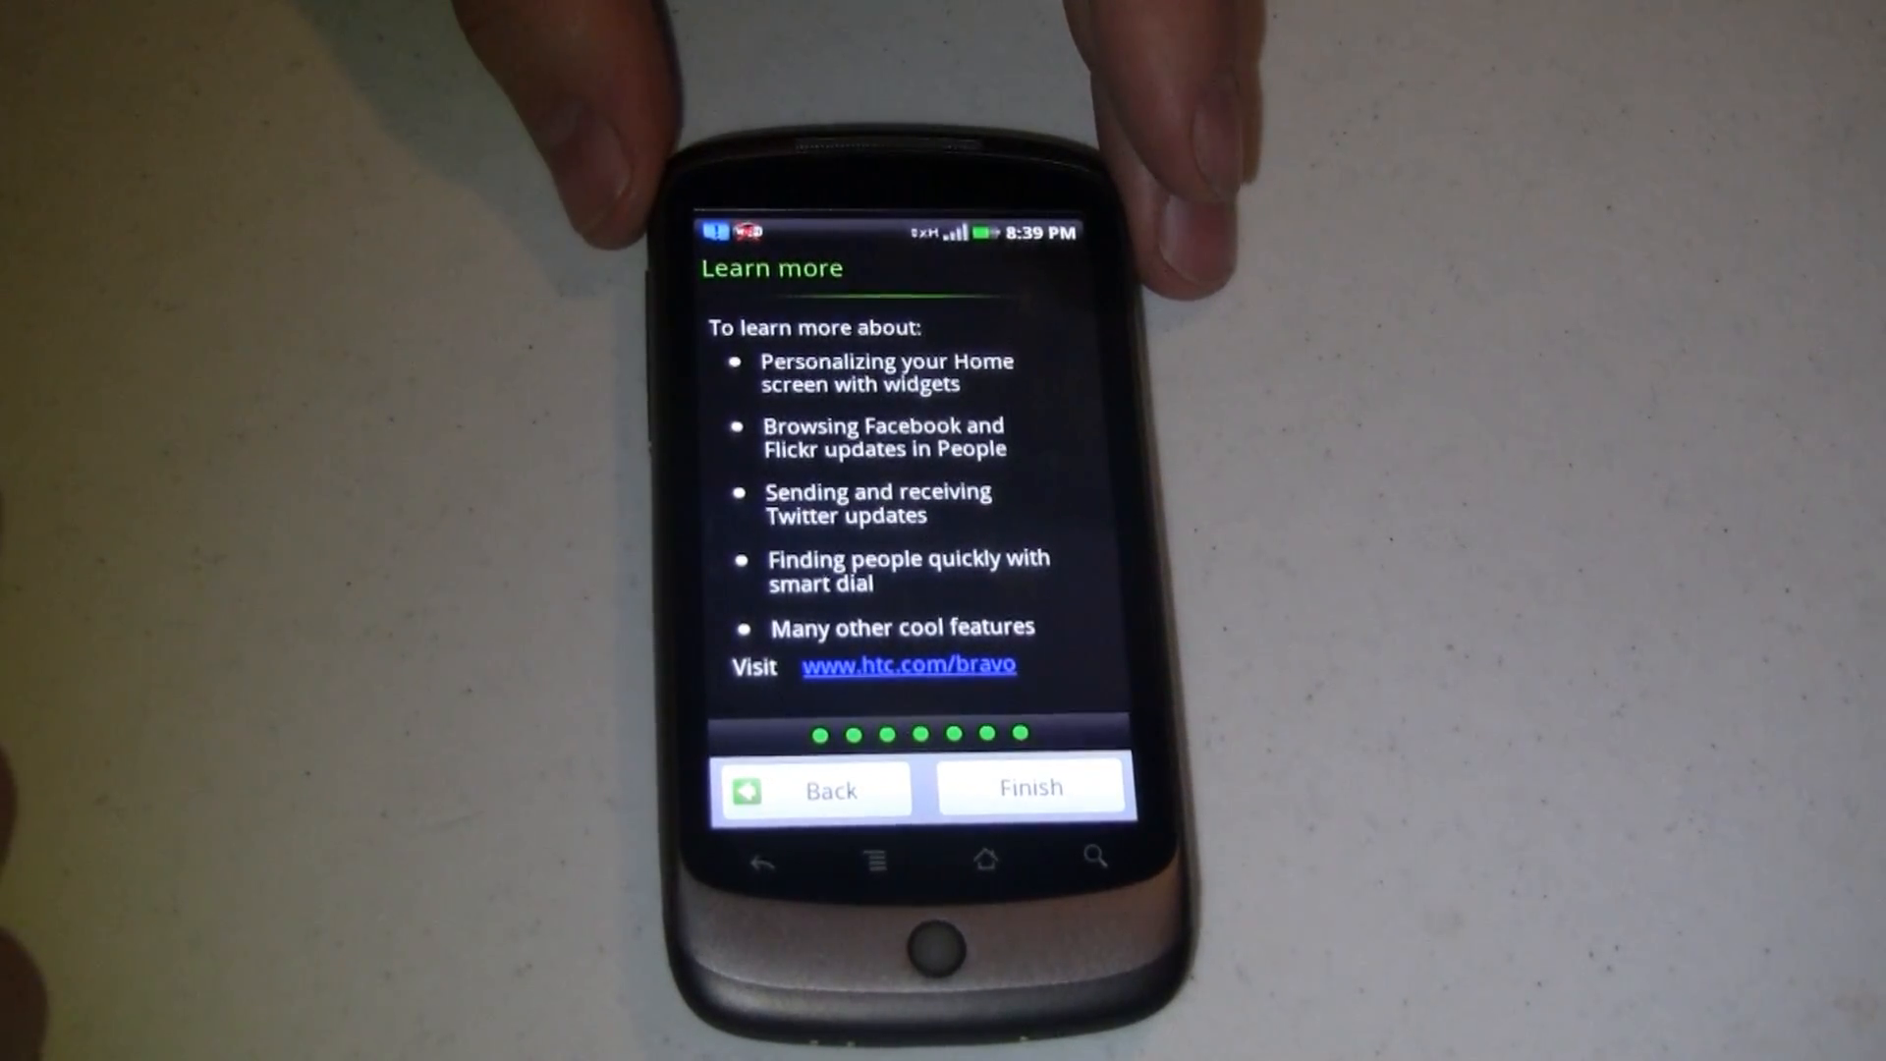
- Finish the setup wizard and dismiss the thumbnail-view tip on the Sense home screen
{"action": "left_click", "coordinate": [1031, 788]}
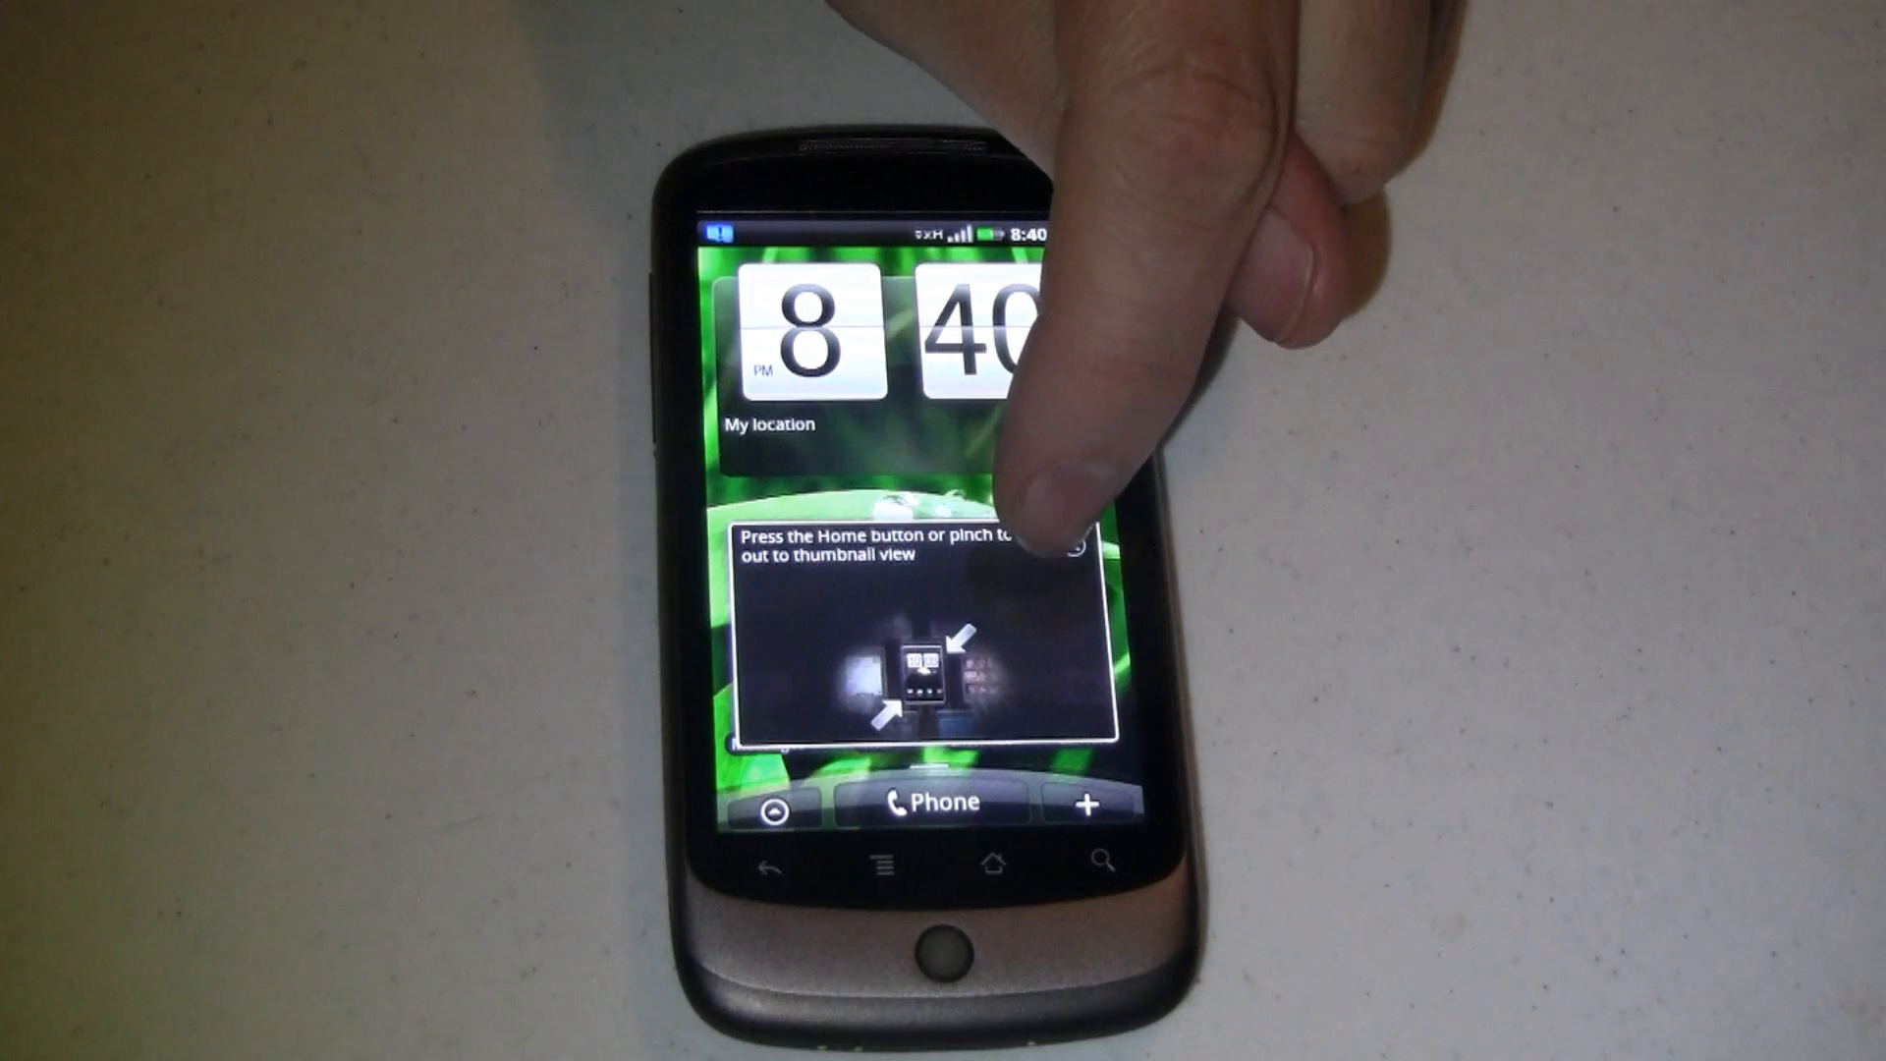
{"action": "left_click", "coordinate": [1054, 549]}
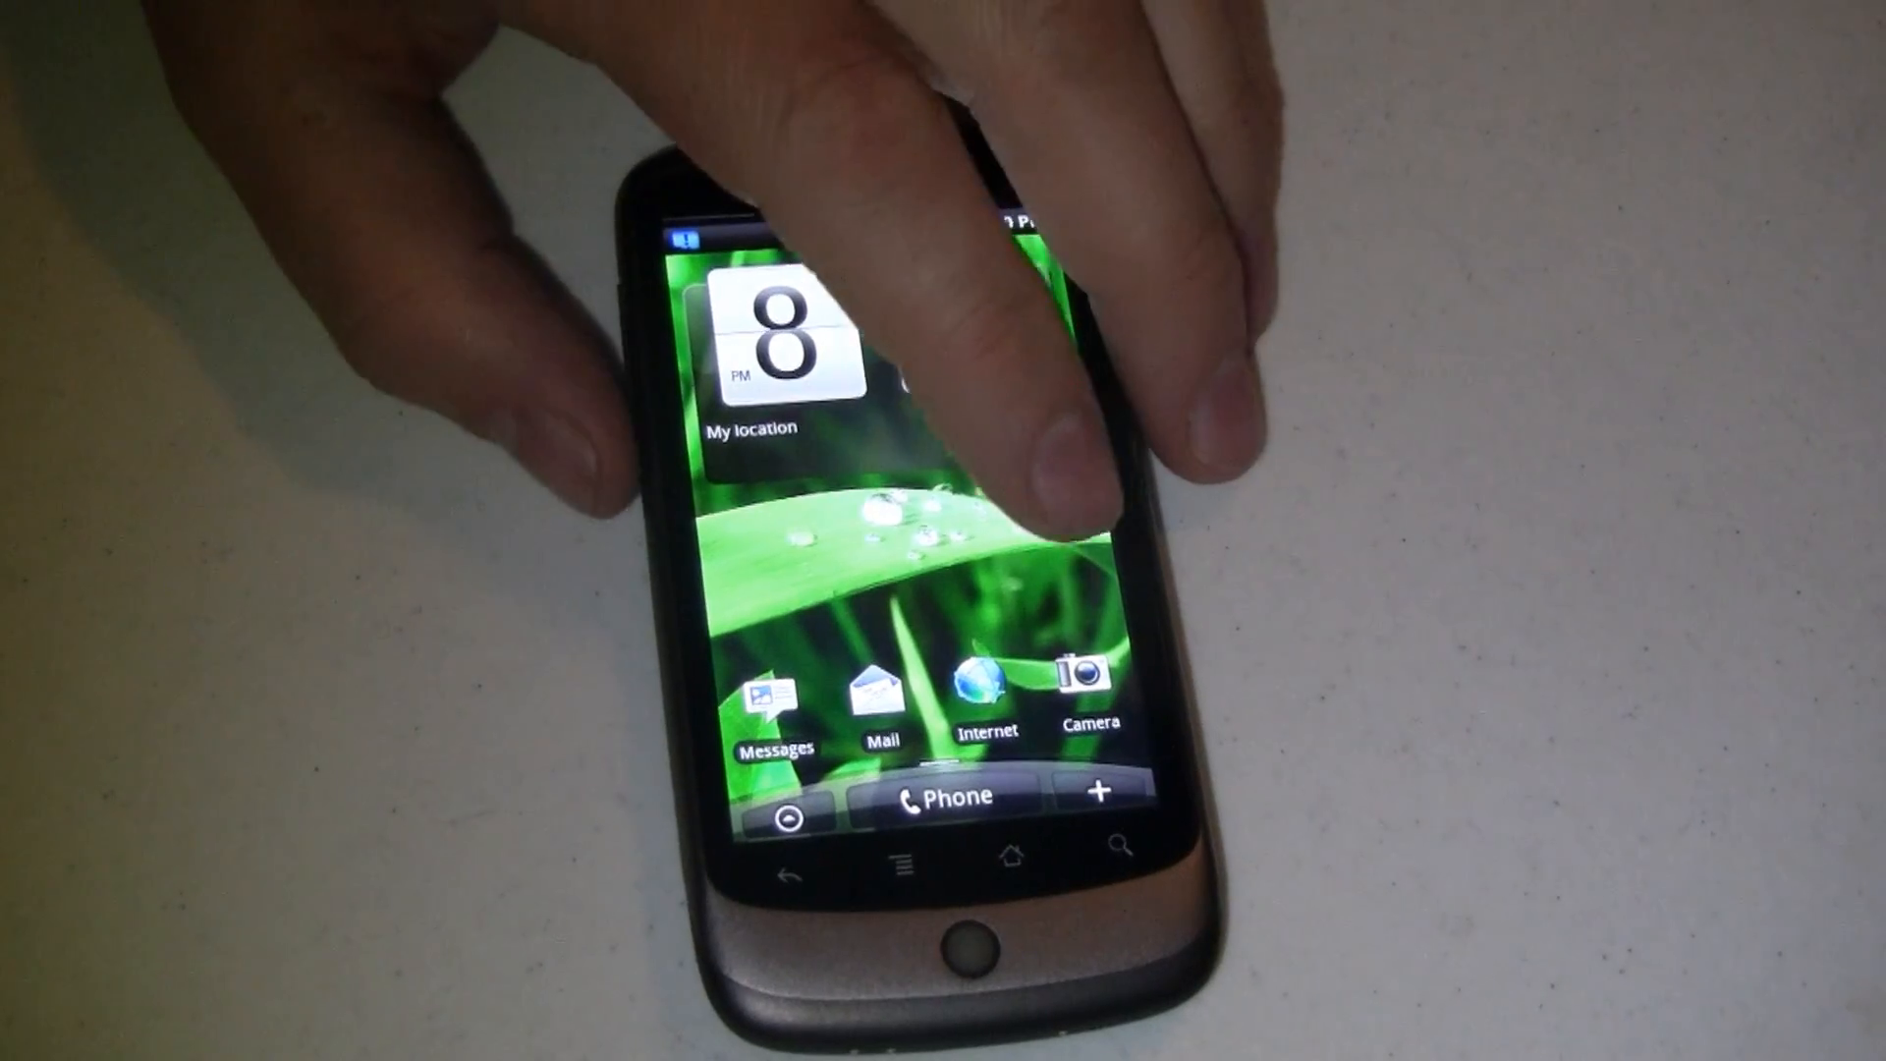
- Flip through the neighbouring home screen panels to reach the News widget panel
{"action": "mouse_move", "coordinate": [1062, 442]}
{"action": "left_mouse_down"}
{"action": "mouse_move", "coordinate": [855, 443]}
{"action": "mouse_move", "coordinate": [1061, 472]}
{"action": "mouse_move", "coordinate": [826, 442]}
{"action": "left_mouse_up"}
{"action": "left_click_drag", "start_coordinate": [1033, 502], "coordinate": [855, 487]}
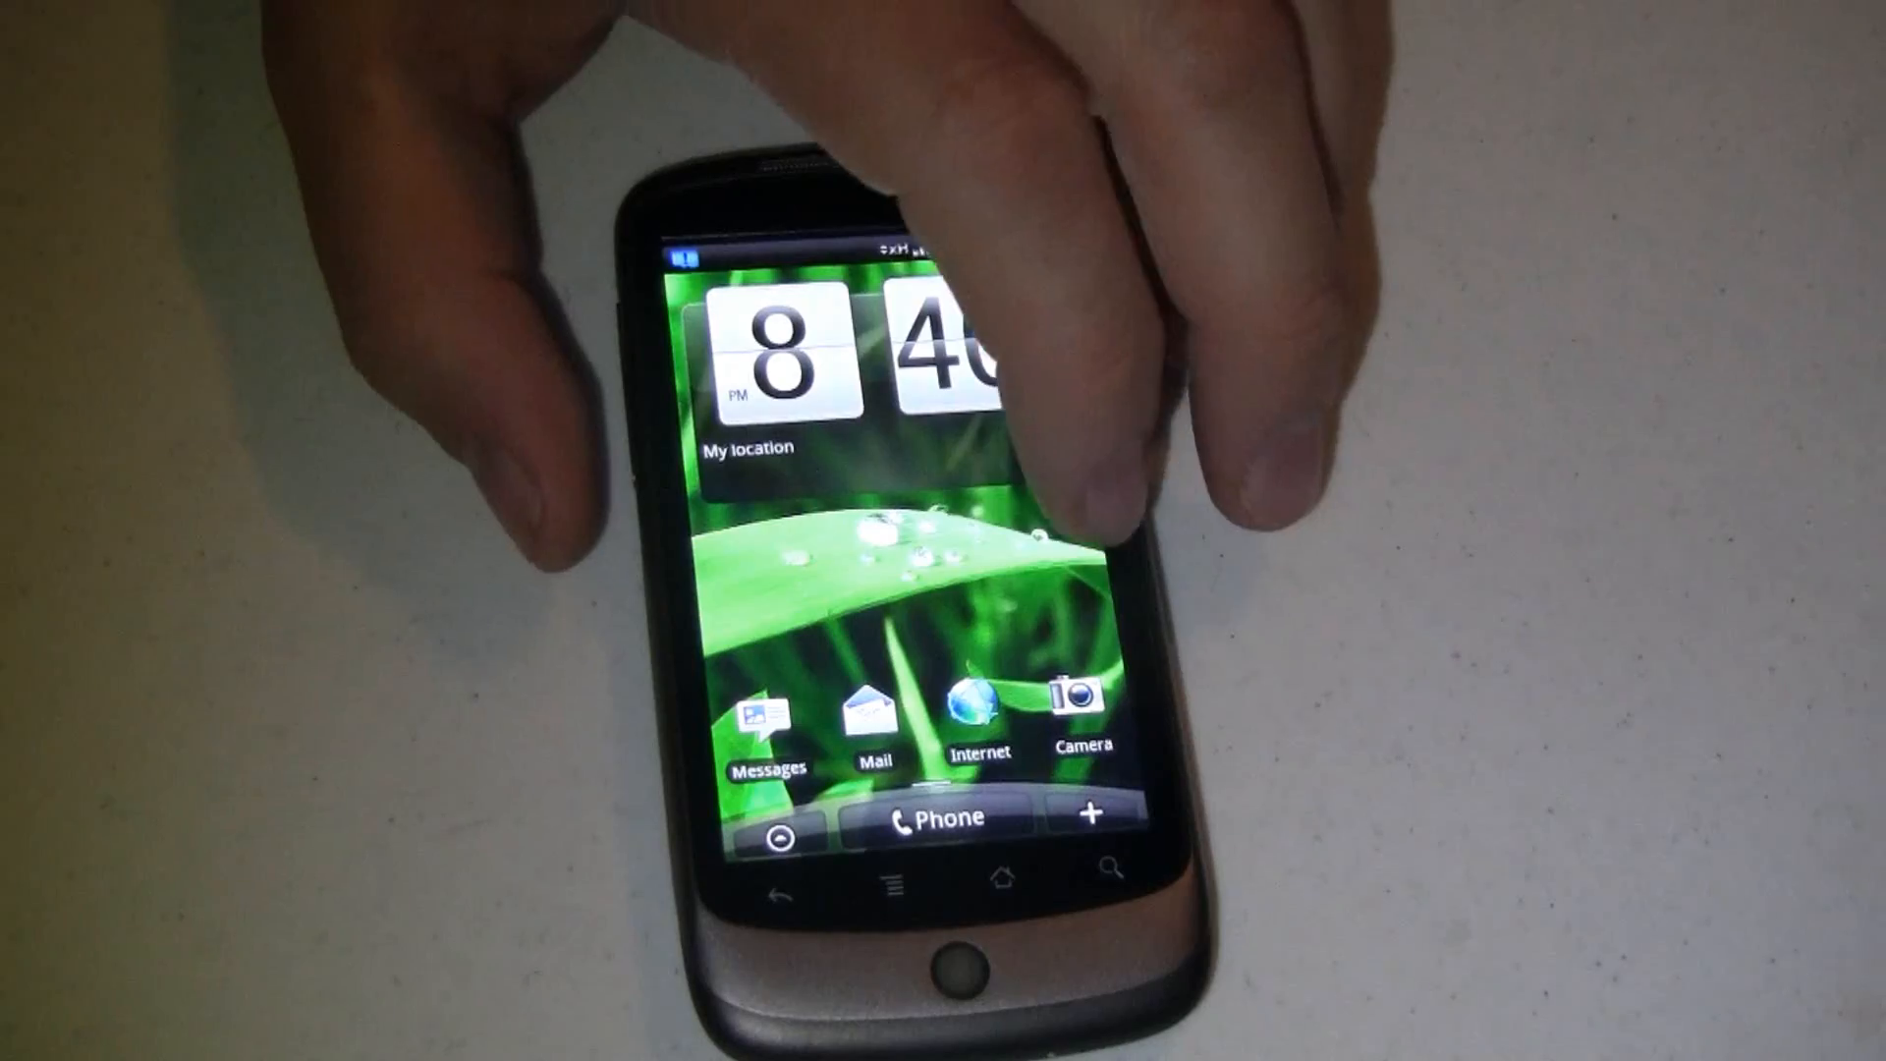
{"action": "left_click_drag", "start_coordinate": [1017, 531], "coordinate": [855, 546]}
{"action": "left_click_drag", "start_coordinate": [969, 463], "coordinate": [833, 501]}
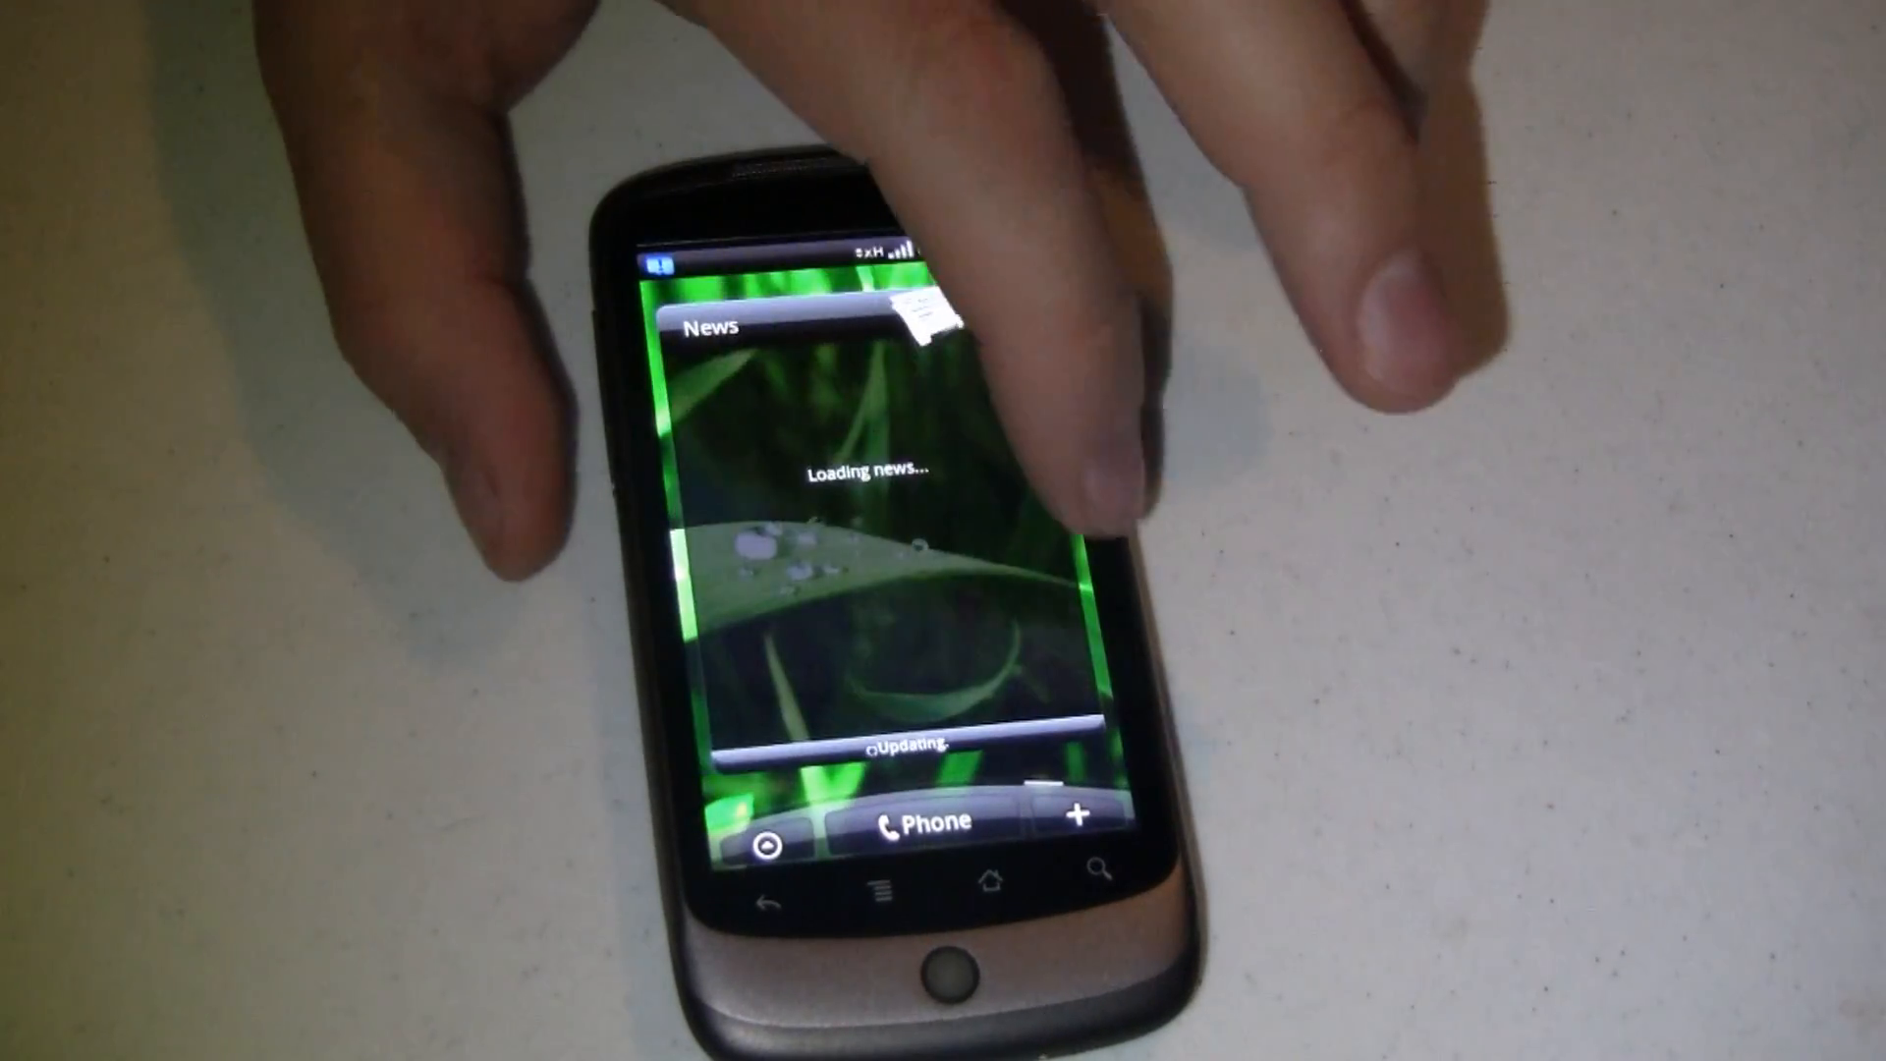
- Visit the Favorites and Mail widget panels, return to the clock panel and zoom out to the overview
{"action": "mouse_move", "coordinate": [1033, 487]}
{"action": "left_mouse_down"}
{"action": "mouse_move", "coordinate": [709, 488]}
{"action": "mouse_move", "coordinate": [1033, 442]}
{"action": "left_mouse_up"}
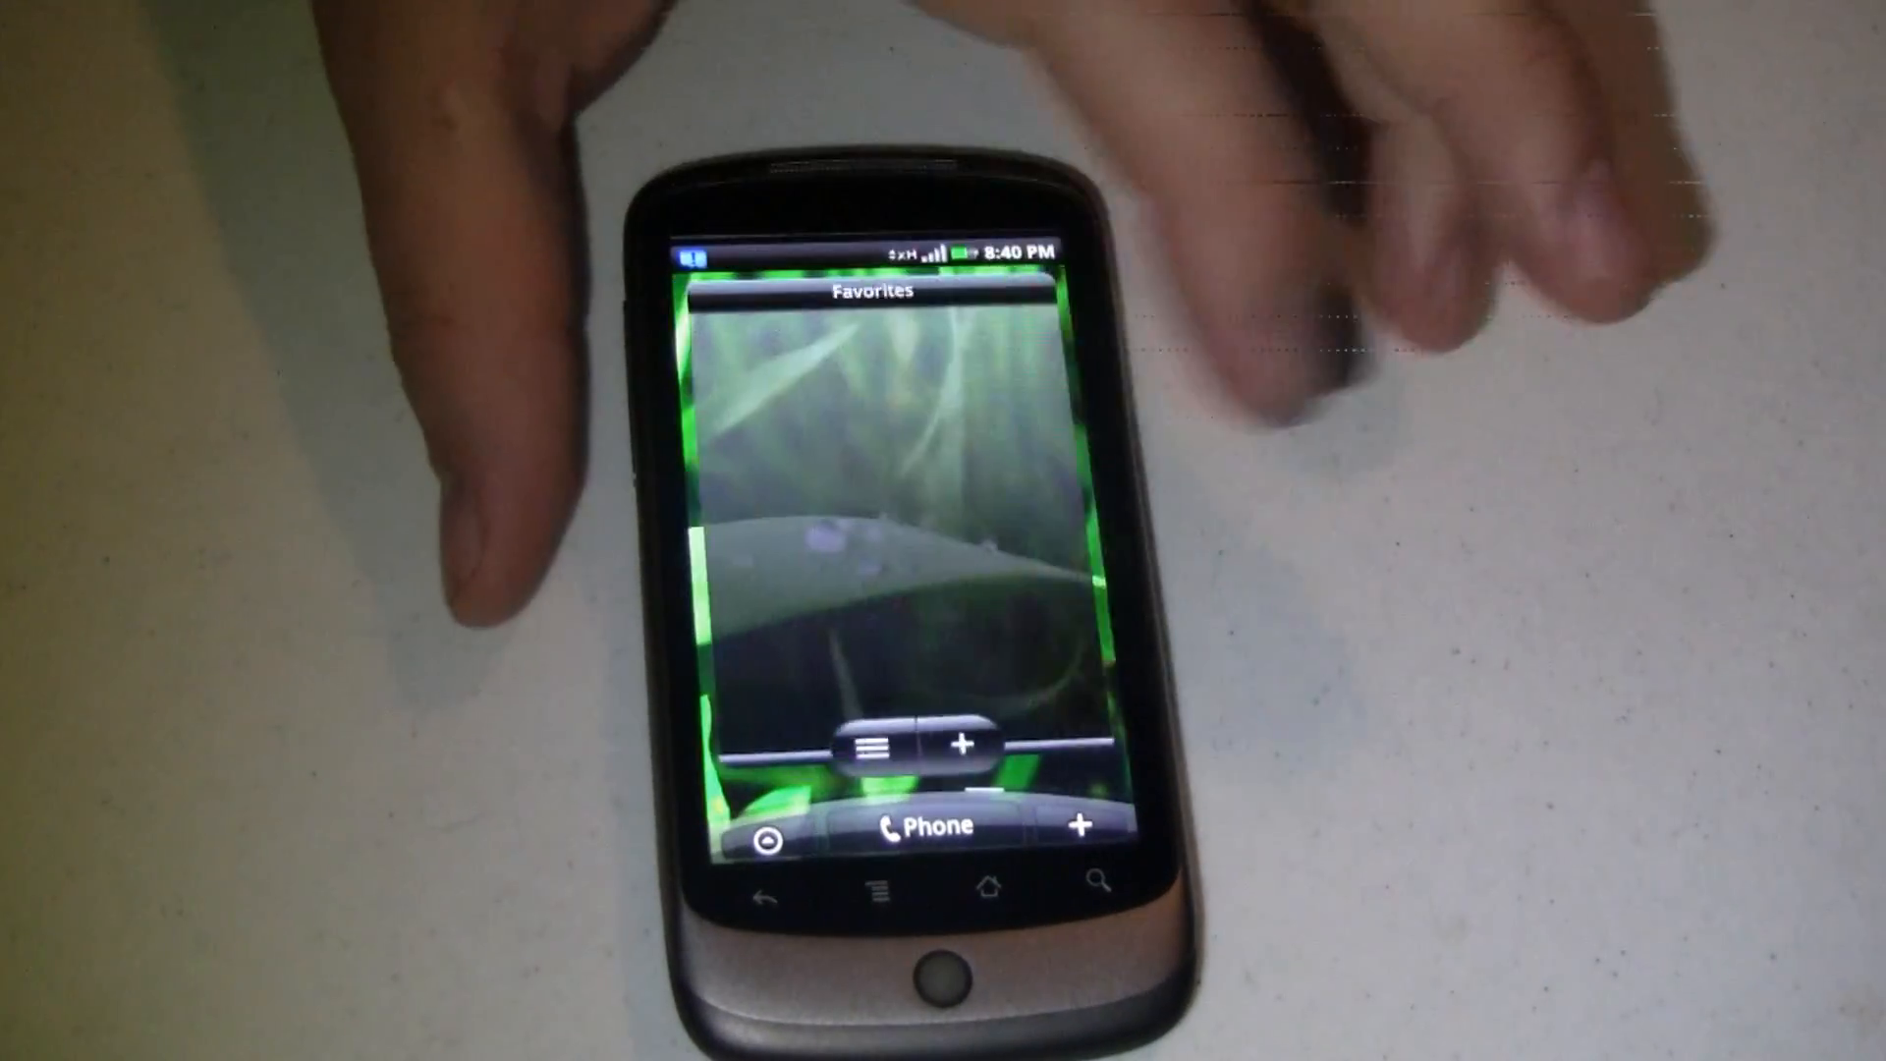
{"action": "left_click_drag", "start_coordinate": [796, 464], "coordinate": [959, 428]}
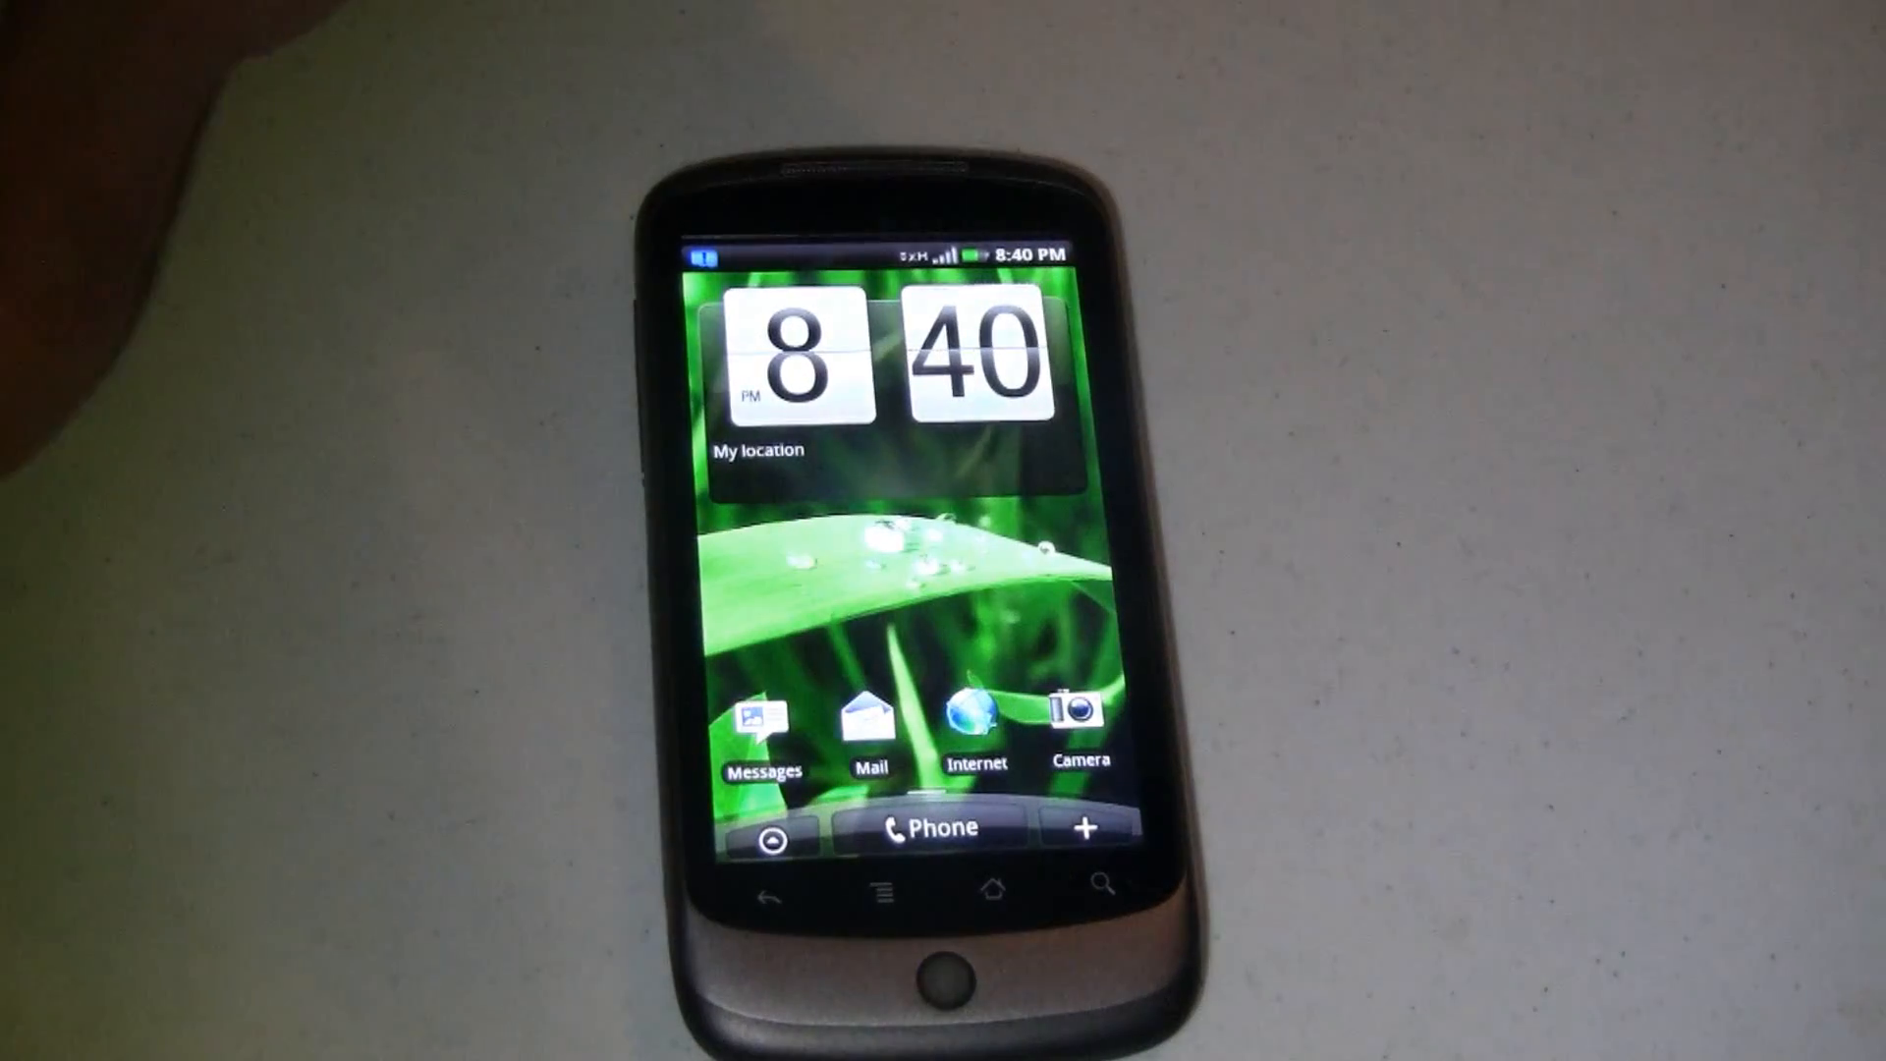
{"action": "mouse_move", "coordinate": [1032, 486]}
{"action": "left_mouse_down"}
{"action": "mouse_move", "coordinate": [707, 486]}
{"action": "mouse_move", "coordinate": [1031, 487]}
{"action": "left_mouse_up"}
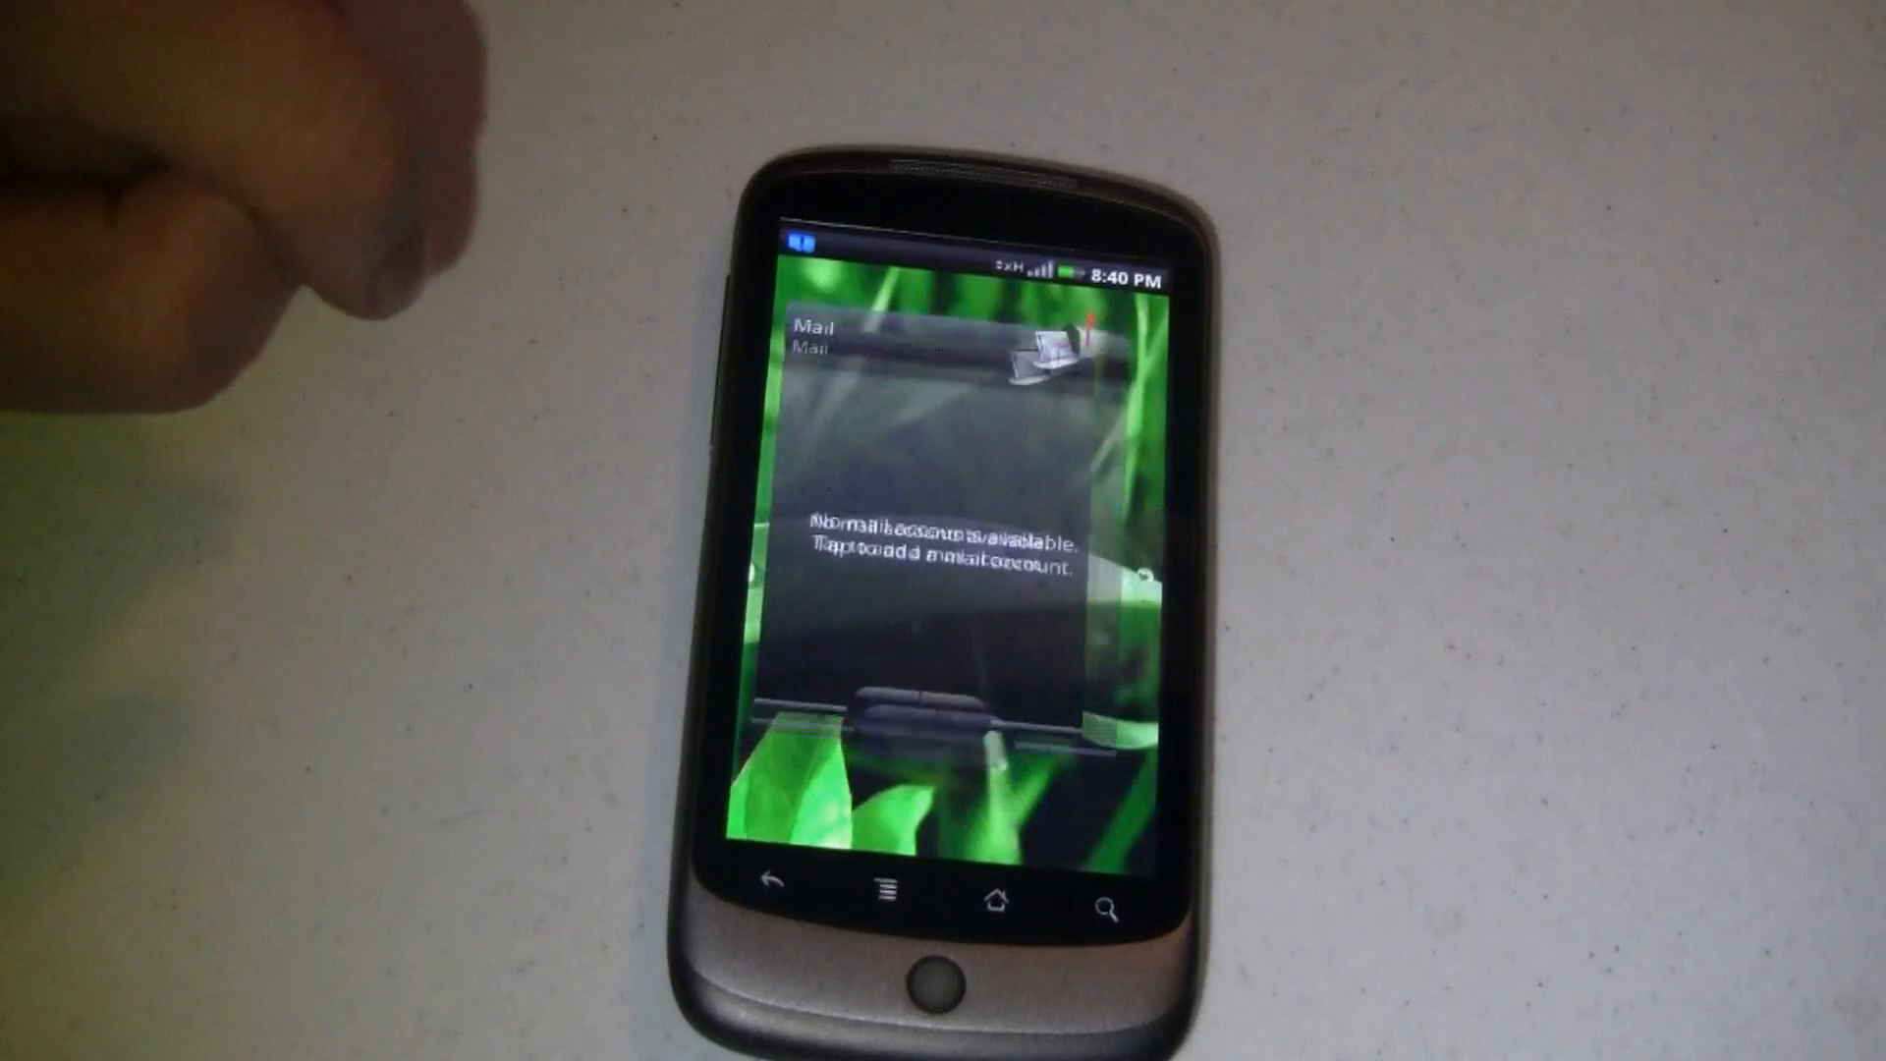
{"action": "left_click_drag", "start_coordinate": [758, 738], "coordinate": [1011, 547]}
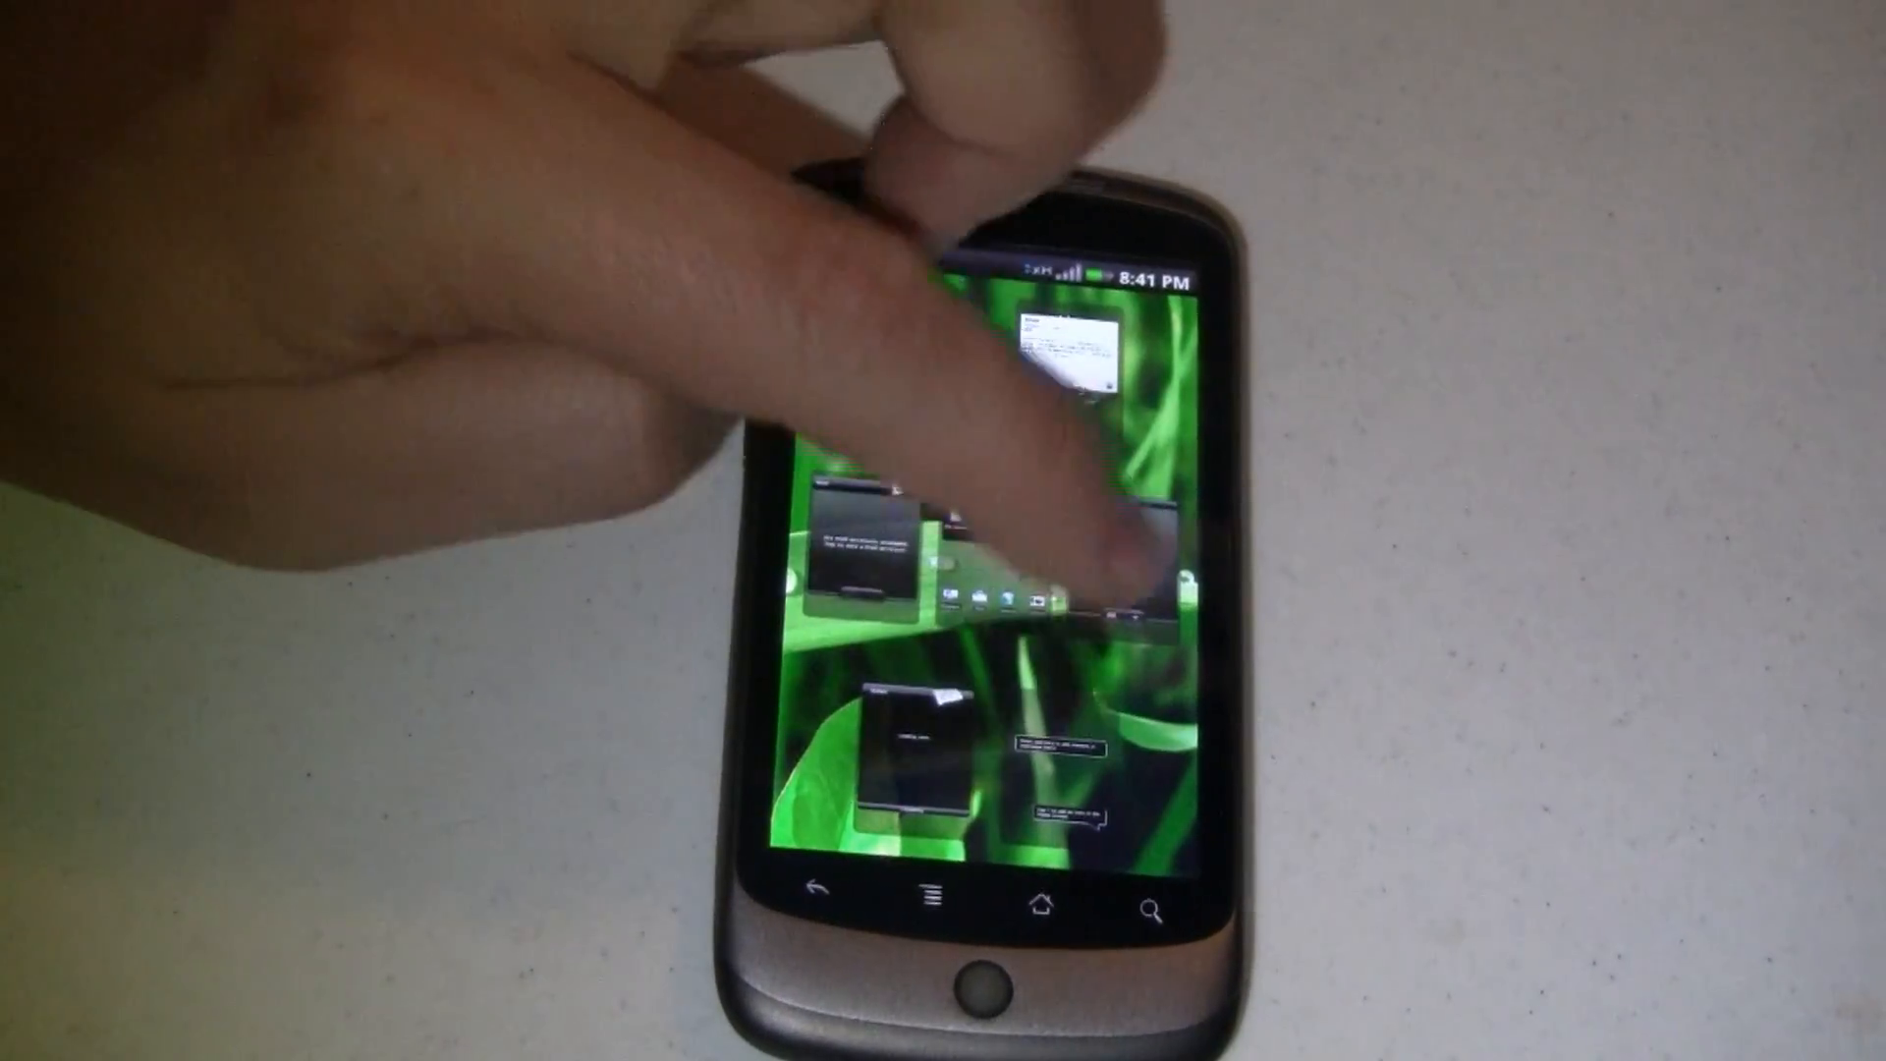
- Open a panel from the overview, zoom back out and open the main clock panel full screen
{"action": "left_click", "coordinate": [1121, 560]}
{"action": "left_click_drag", "start_coordinate": [758, 717], "coordinate": [943, 560]}
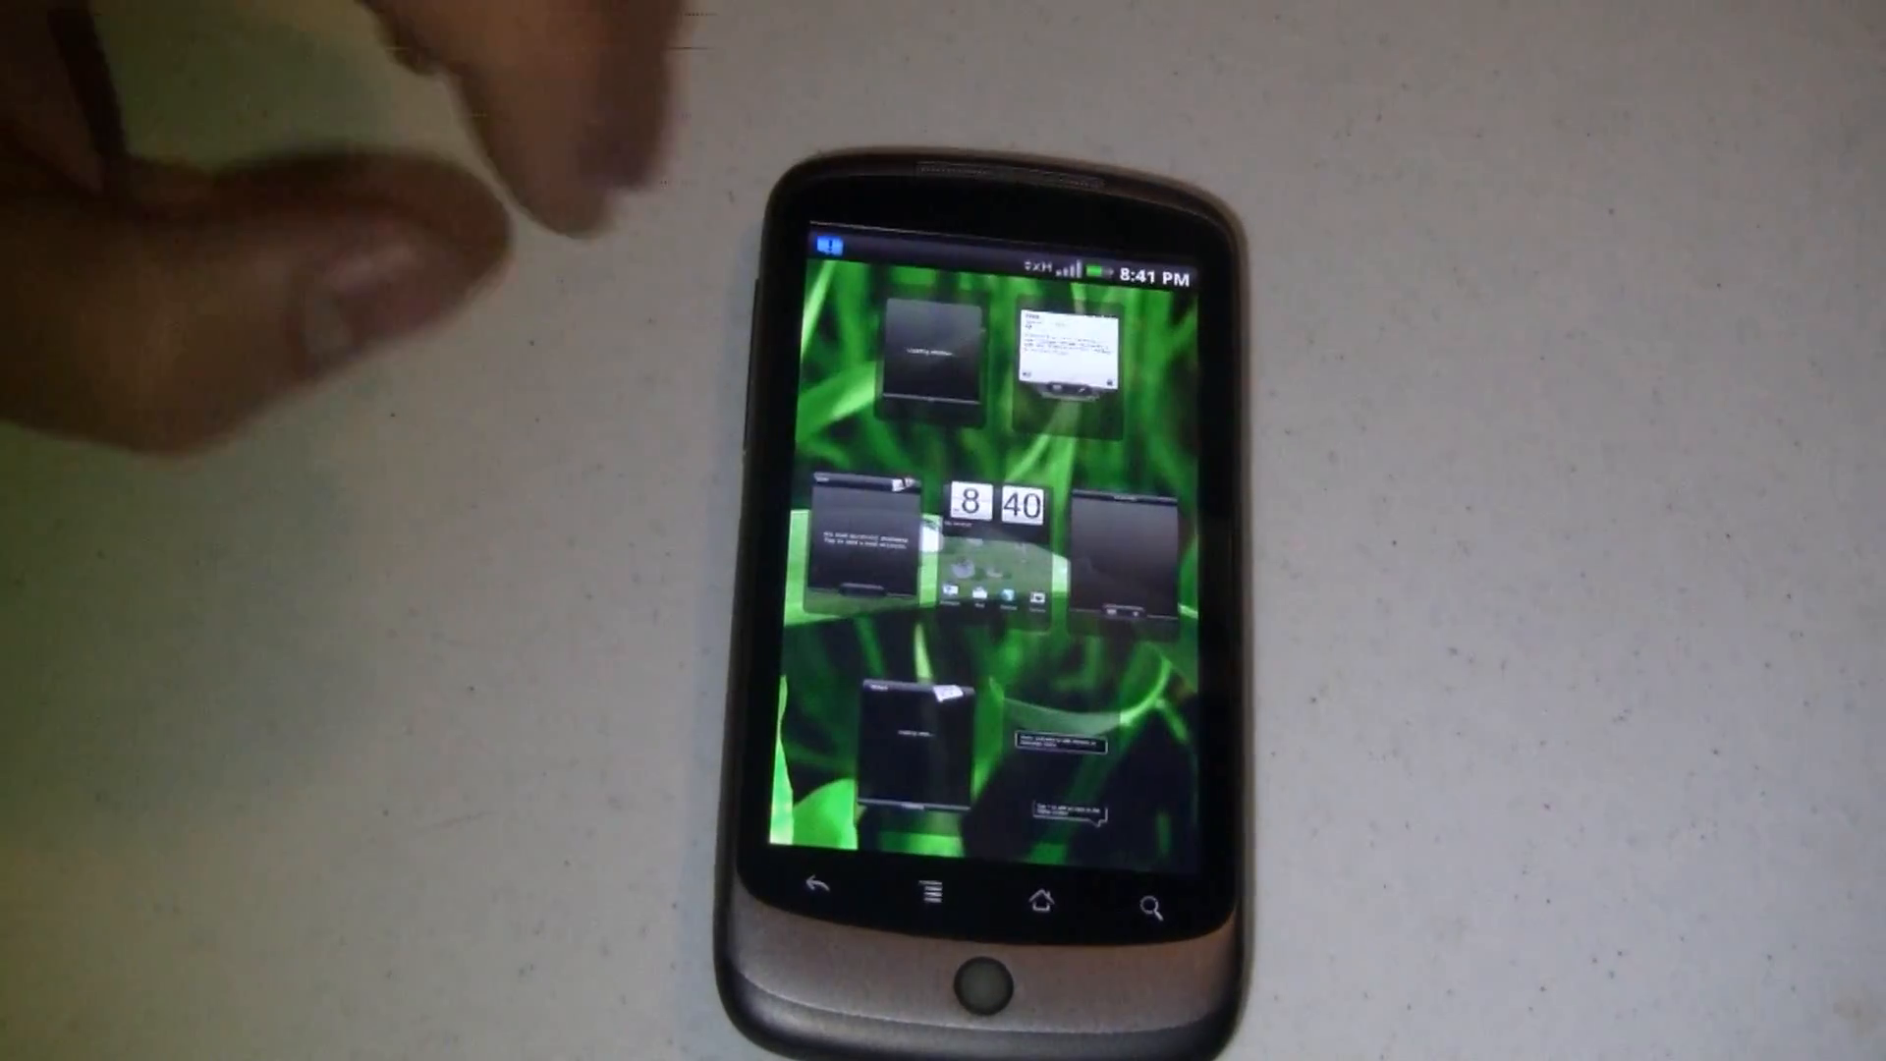
{"action": "left_click", "coordinate": [995, 531]}
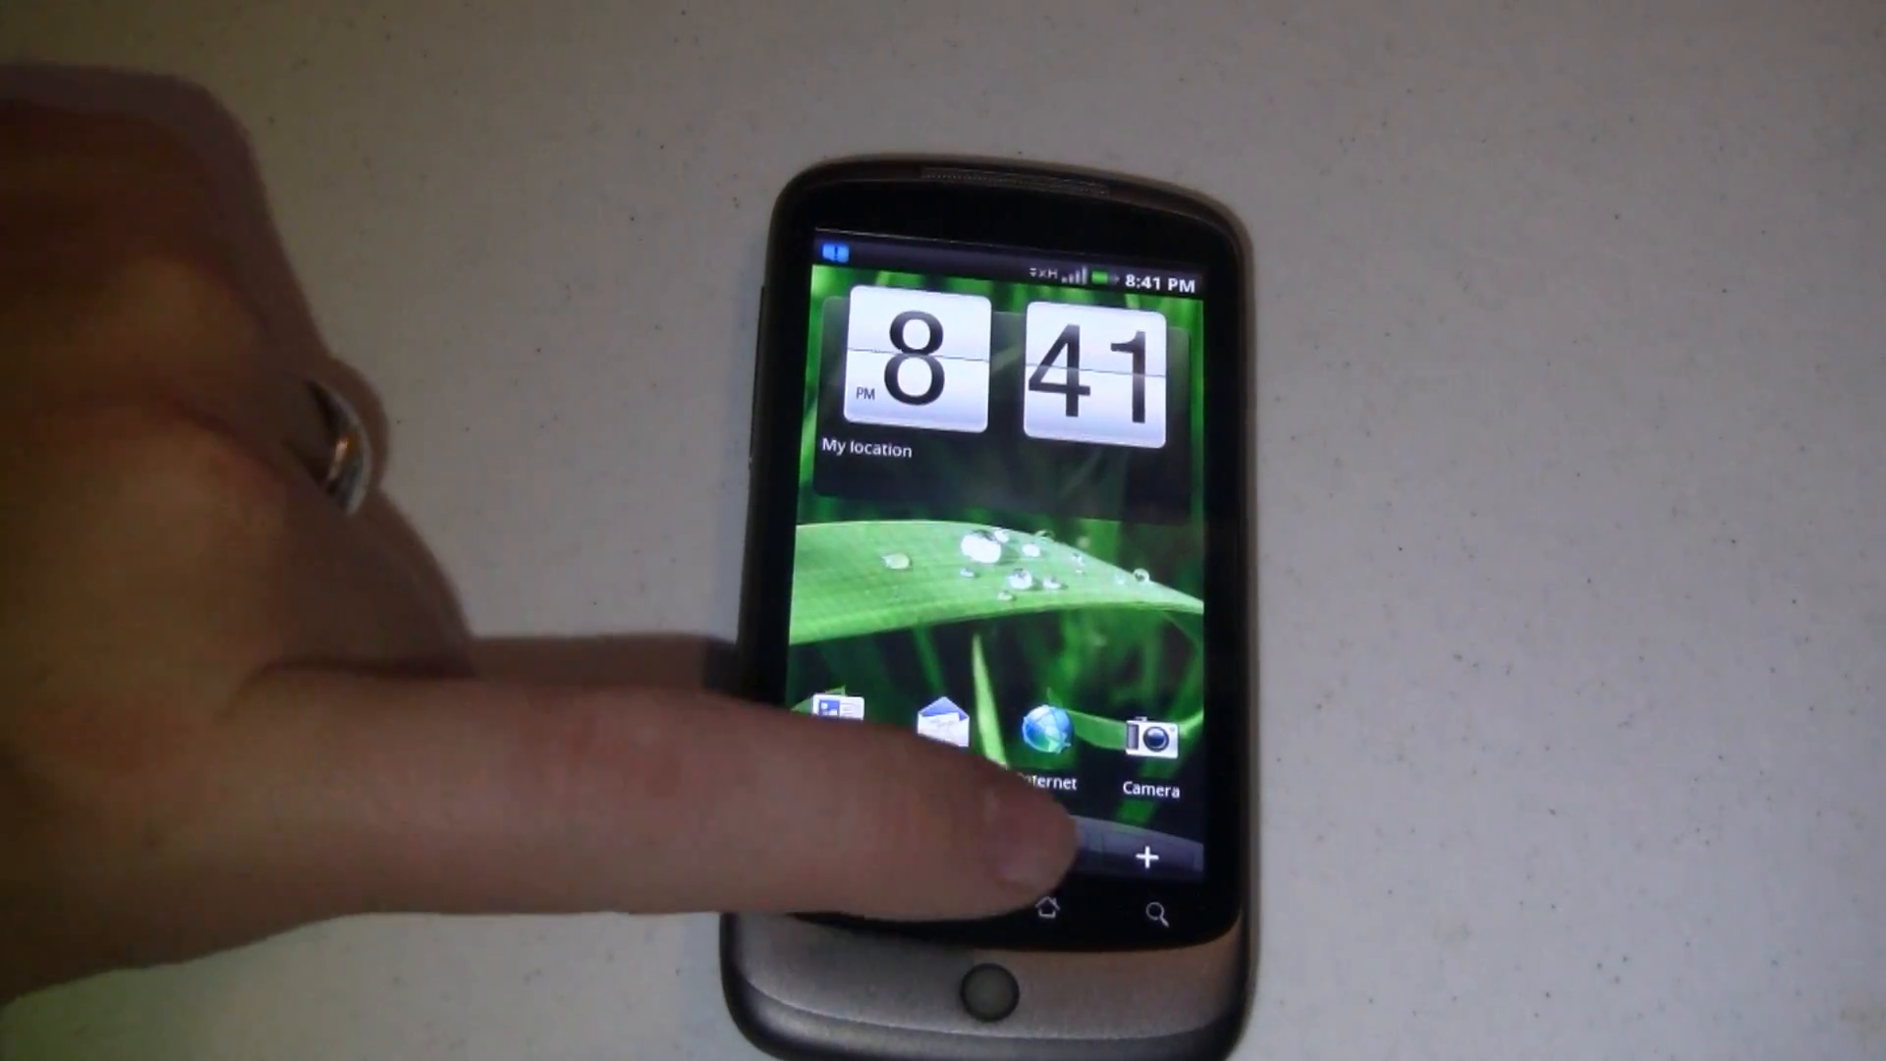
- Show the overview of all seven panels again and return to the main clock panel
{"action": "left_click", "coordinate": [1044, 901]}
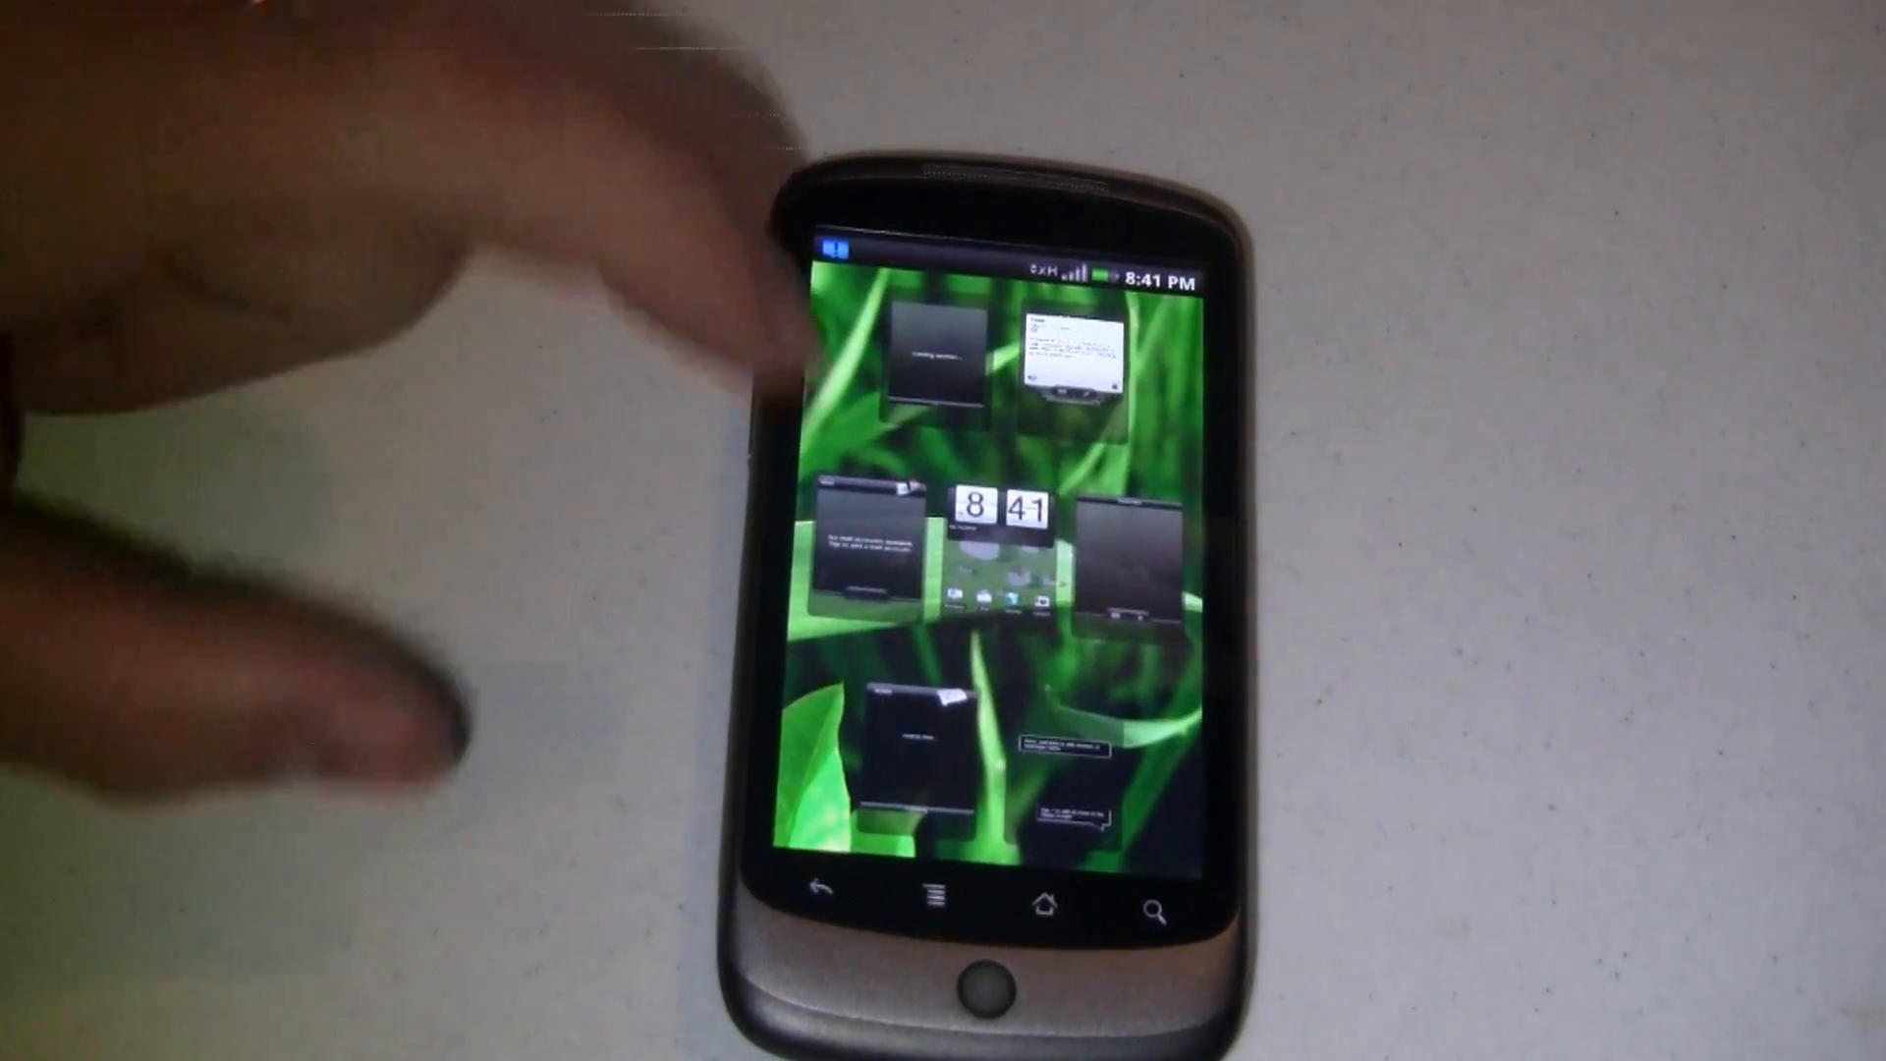
{"action": "left_click", "coordinate": [1050, 561]}
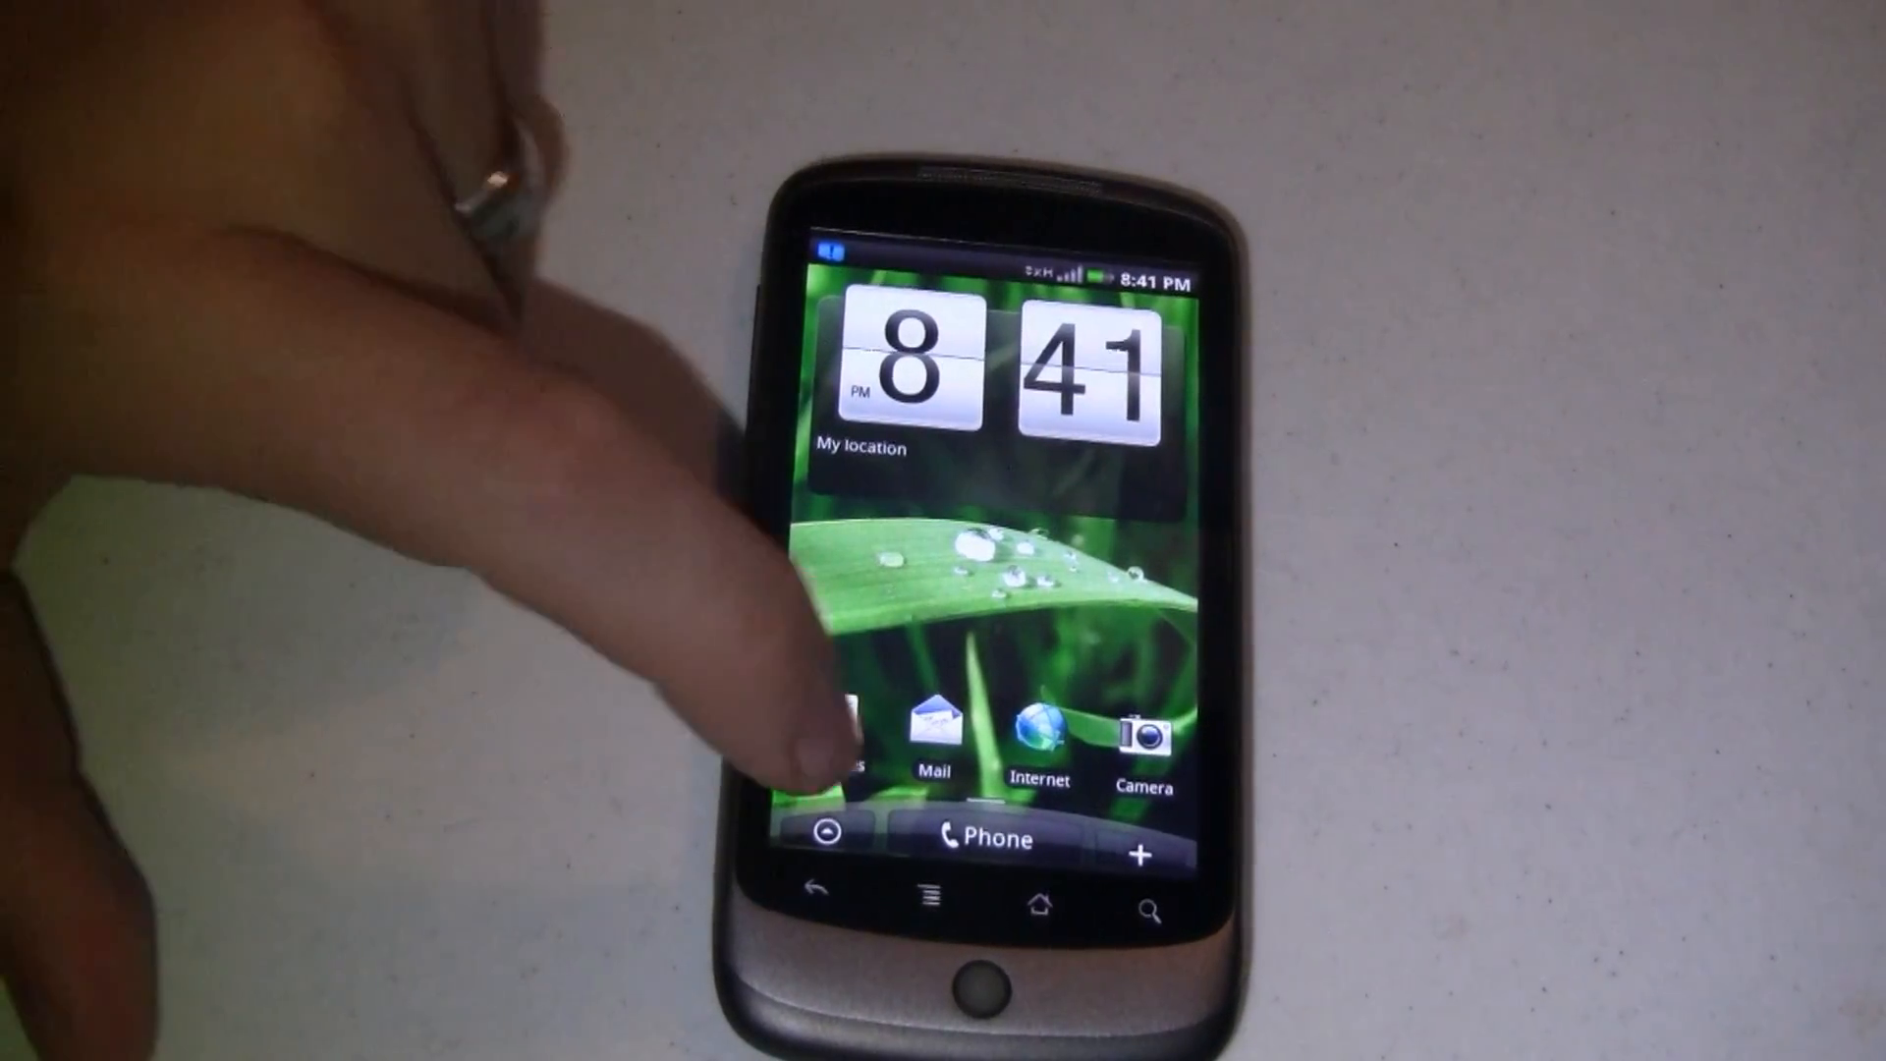
- Show all installed programs and switch the drawer to List layout
{"action": "left_click", "coordinate": [840, 825]}
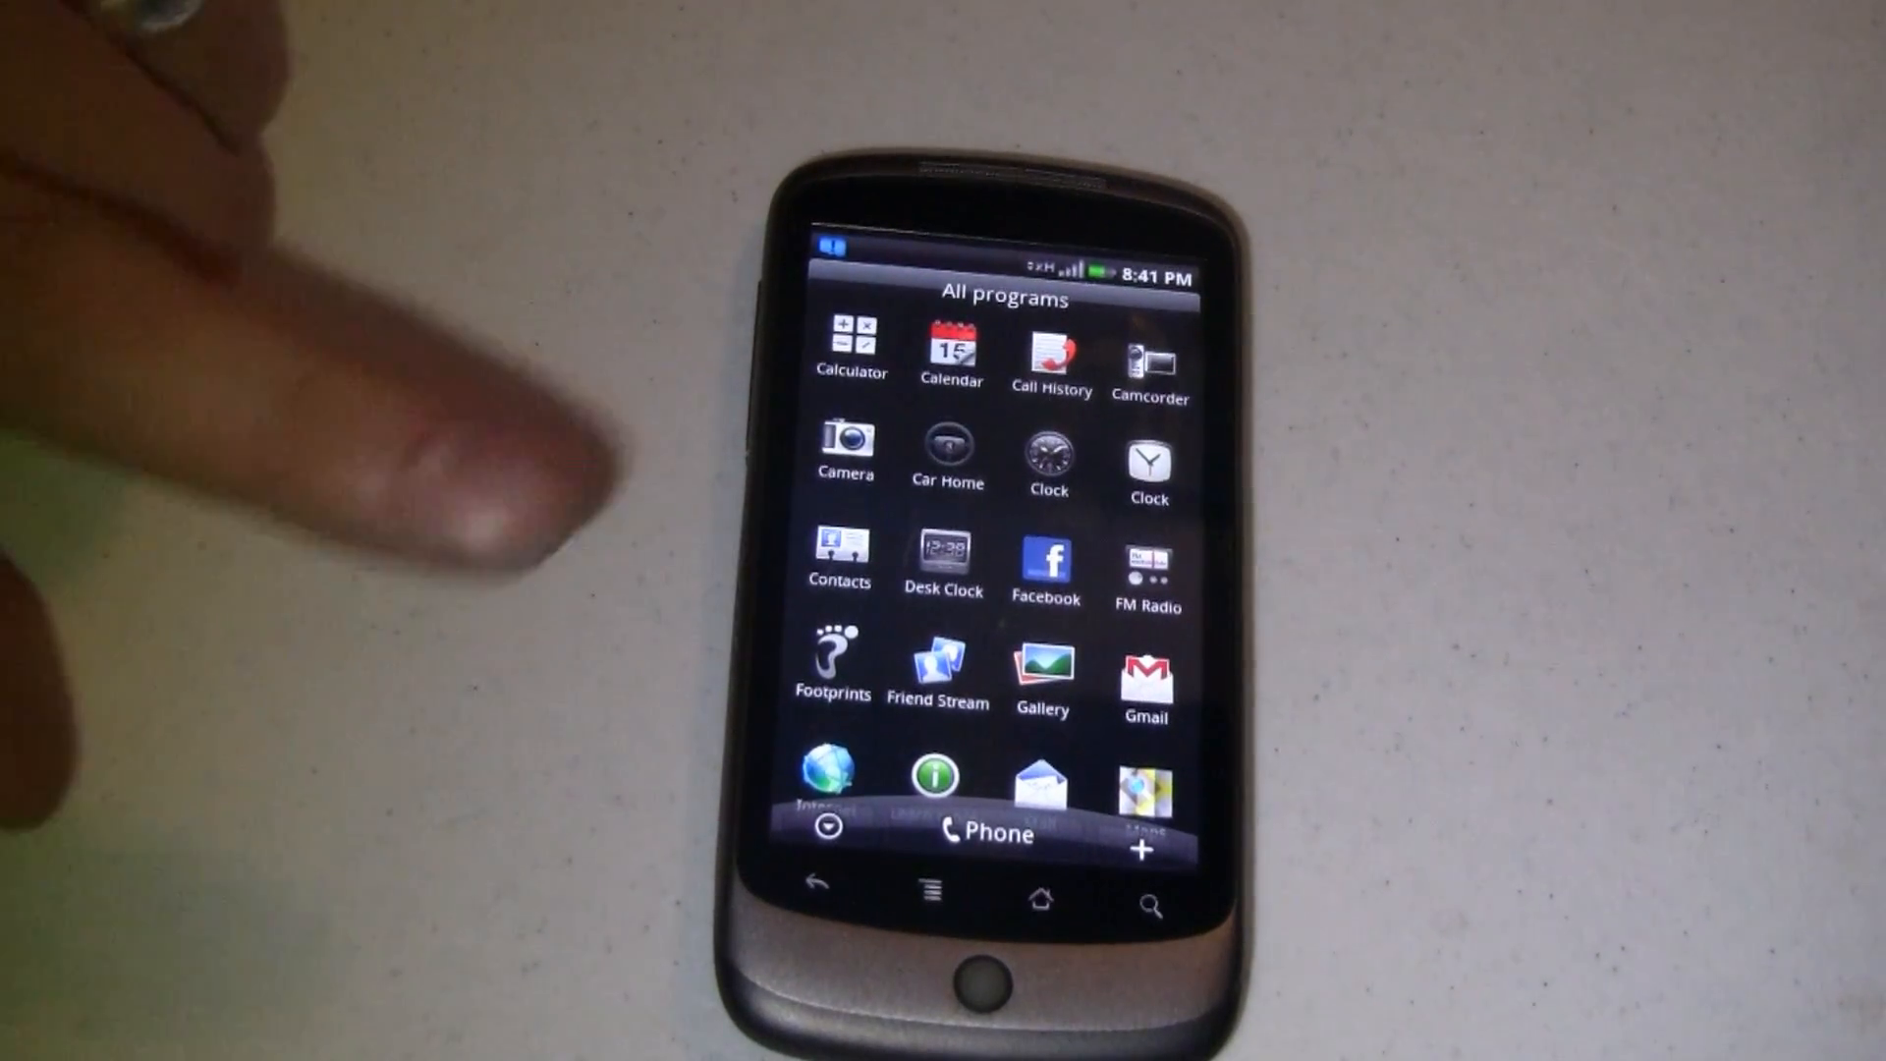
{"action": "scroll", "coordinate": [984, 559], "scroll_direction": "down", "scroll_amount": 5}
{"action": "scroll", "coordinate": [984, 560], "scroll_direction": "down", "scroll_amount": 5}
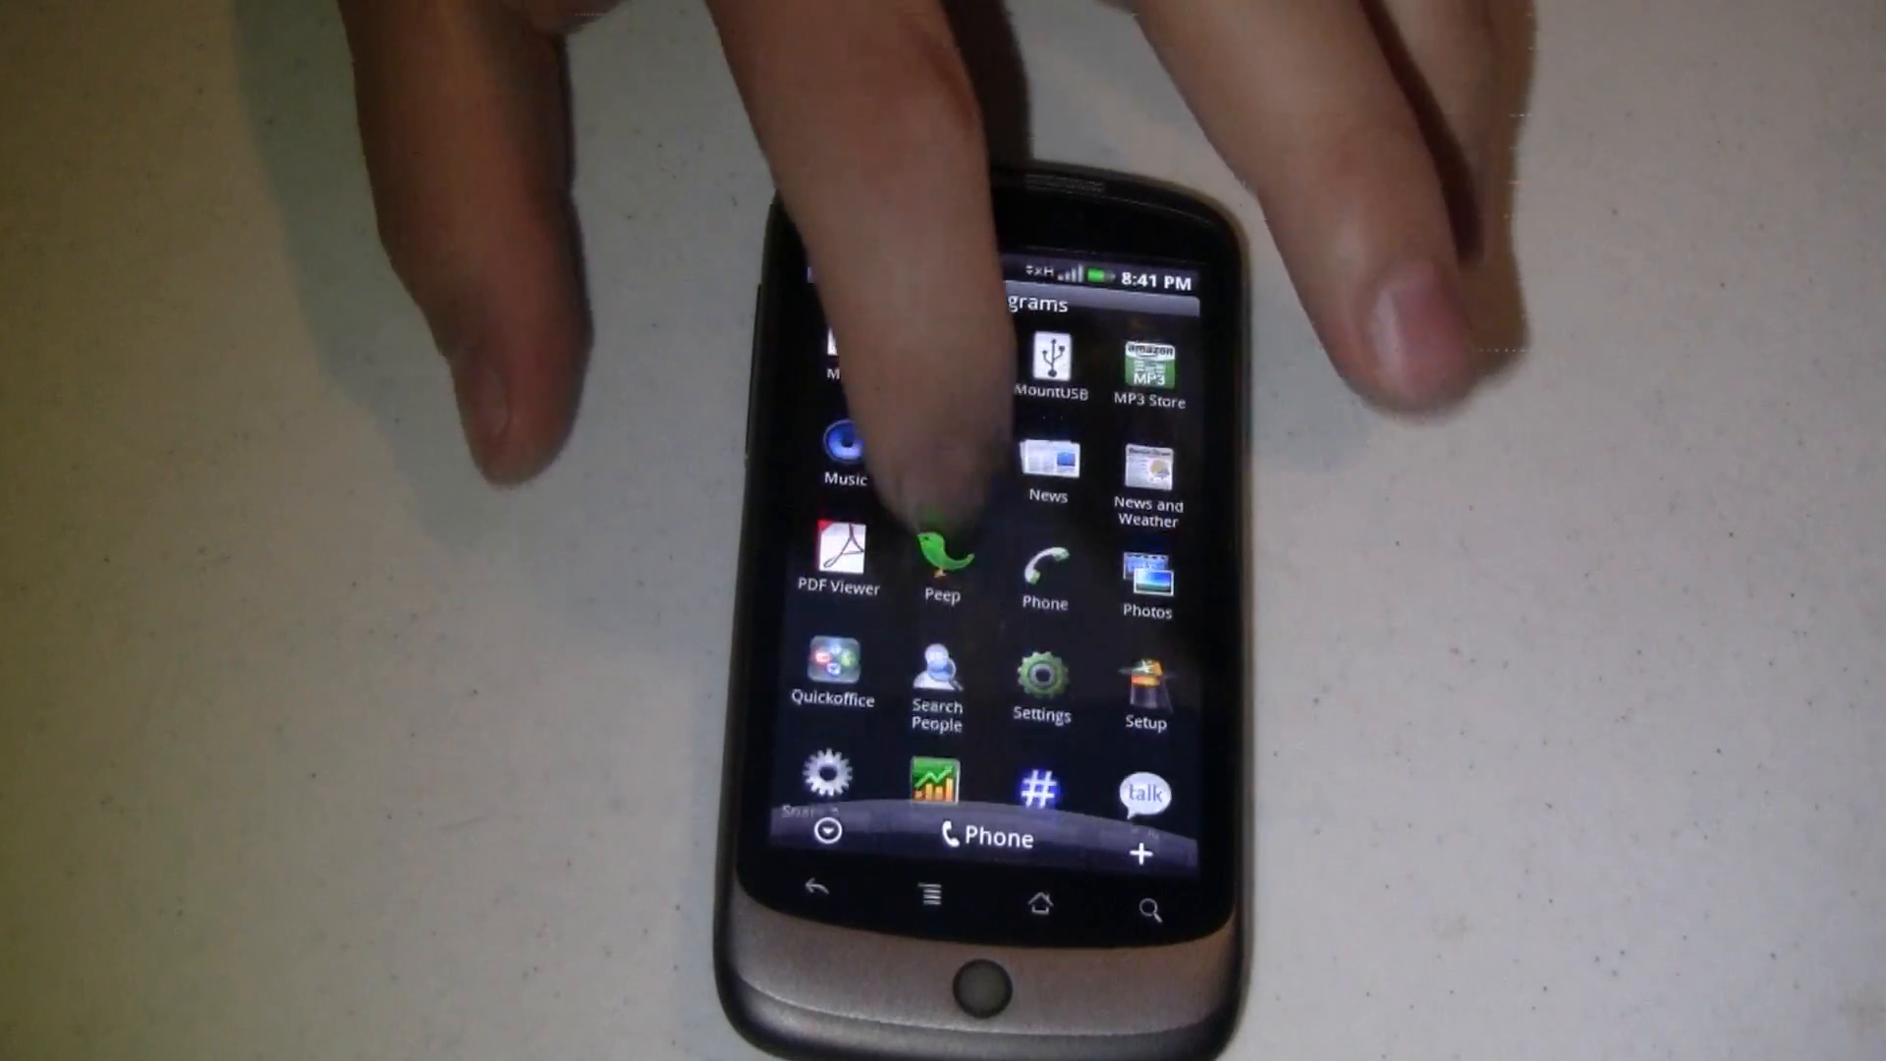
{"action": "scroll", "coordinate": [984, 561], "scroll_direction": "down", "scroll_amount": 5}
{"action": "scroll", "coordinate": [984, 560], "scroll_direction": "up", "scroll_amount": 5}
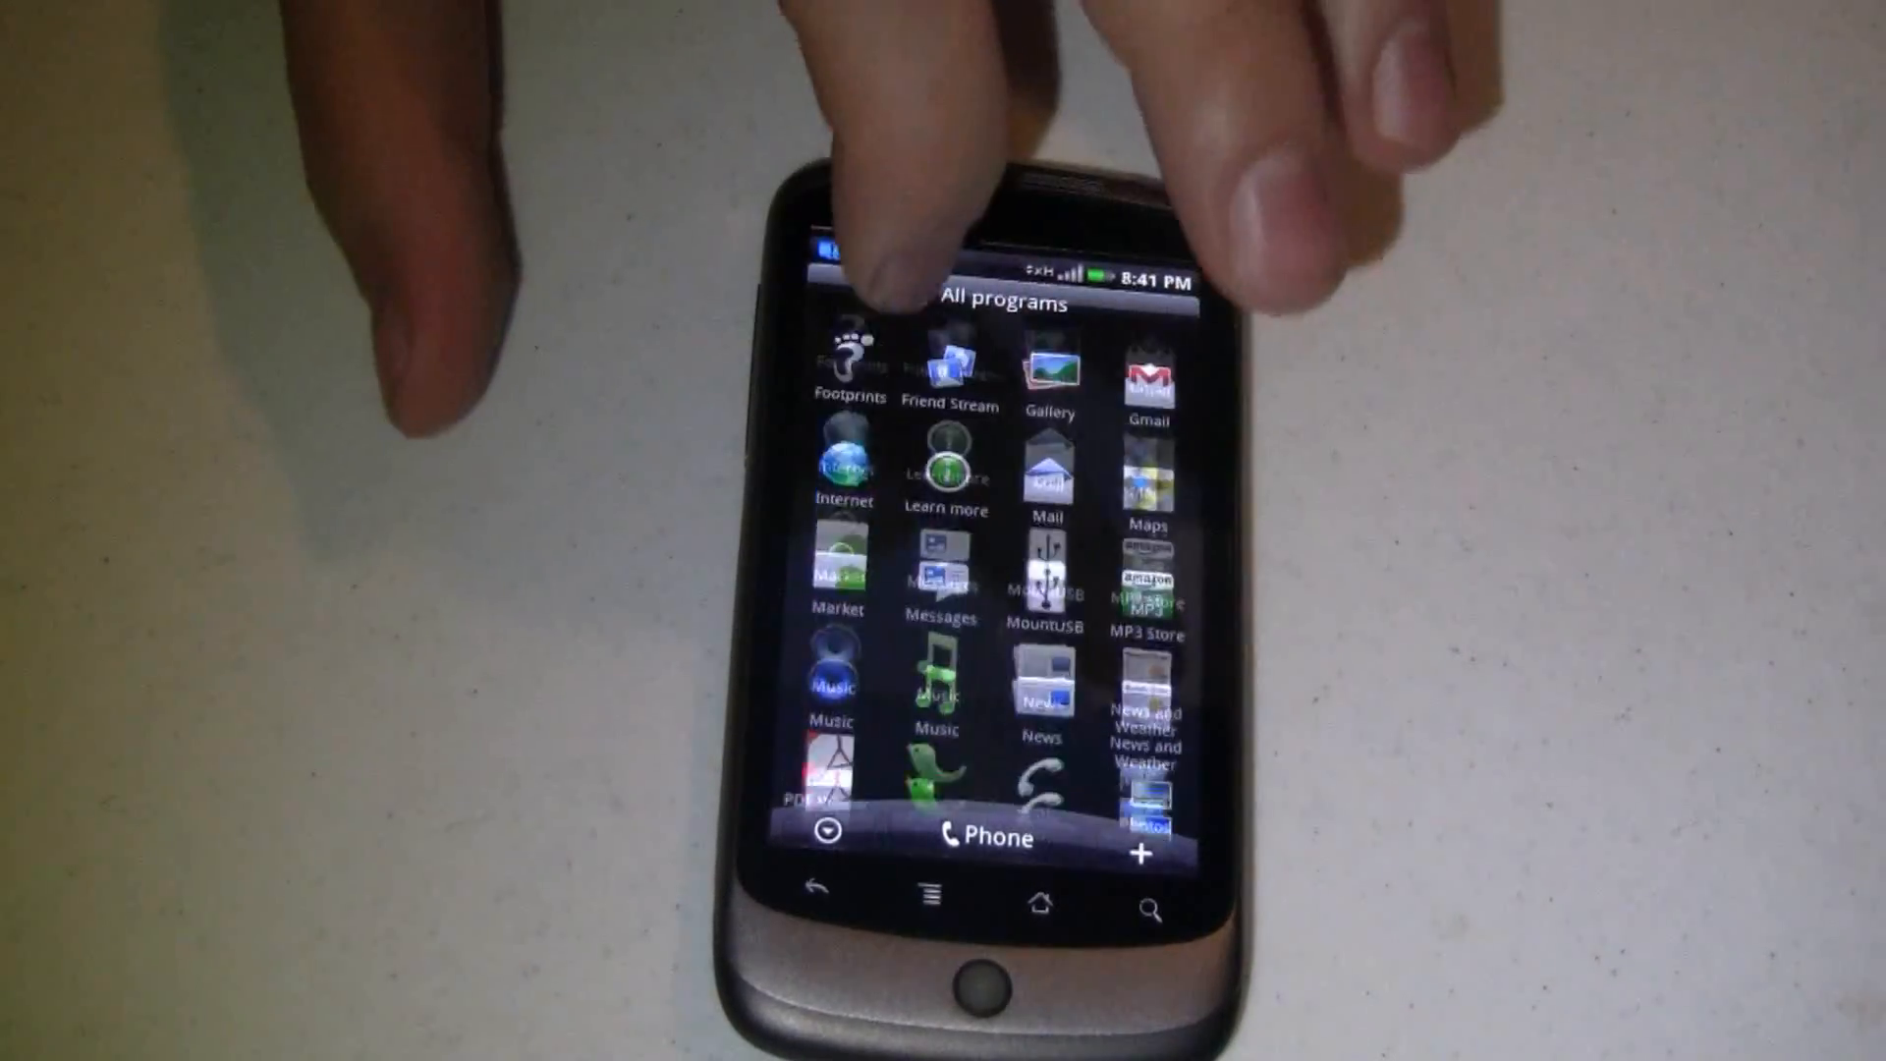
{"action": "scroll", "coordinate": [985, 561], "scroll_direction": "up", "scroll_amount": 5}
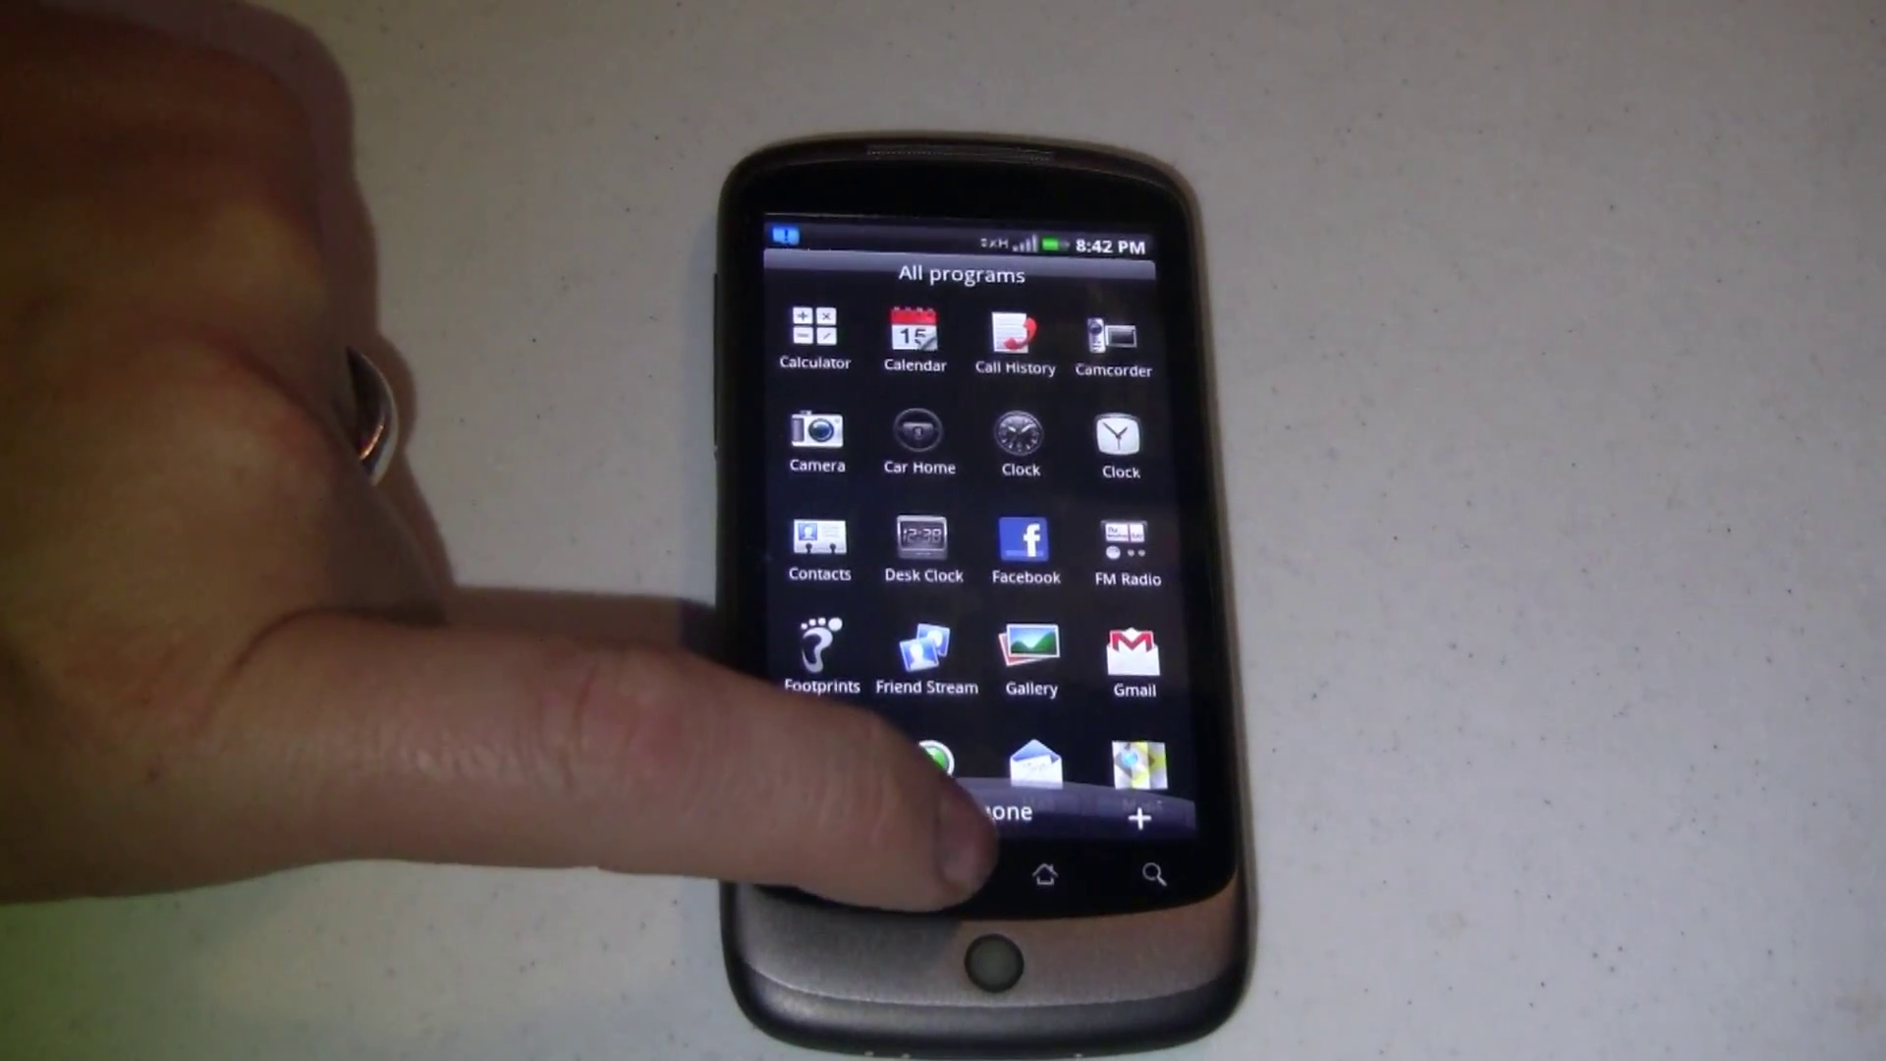
{"action": "left_click", "coordinate": [943, 874]}
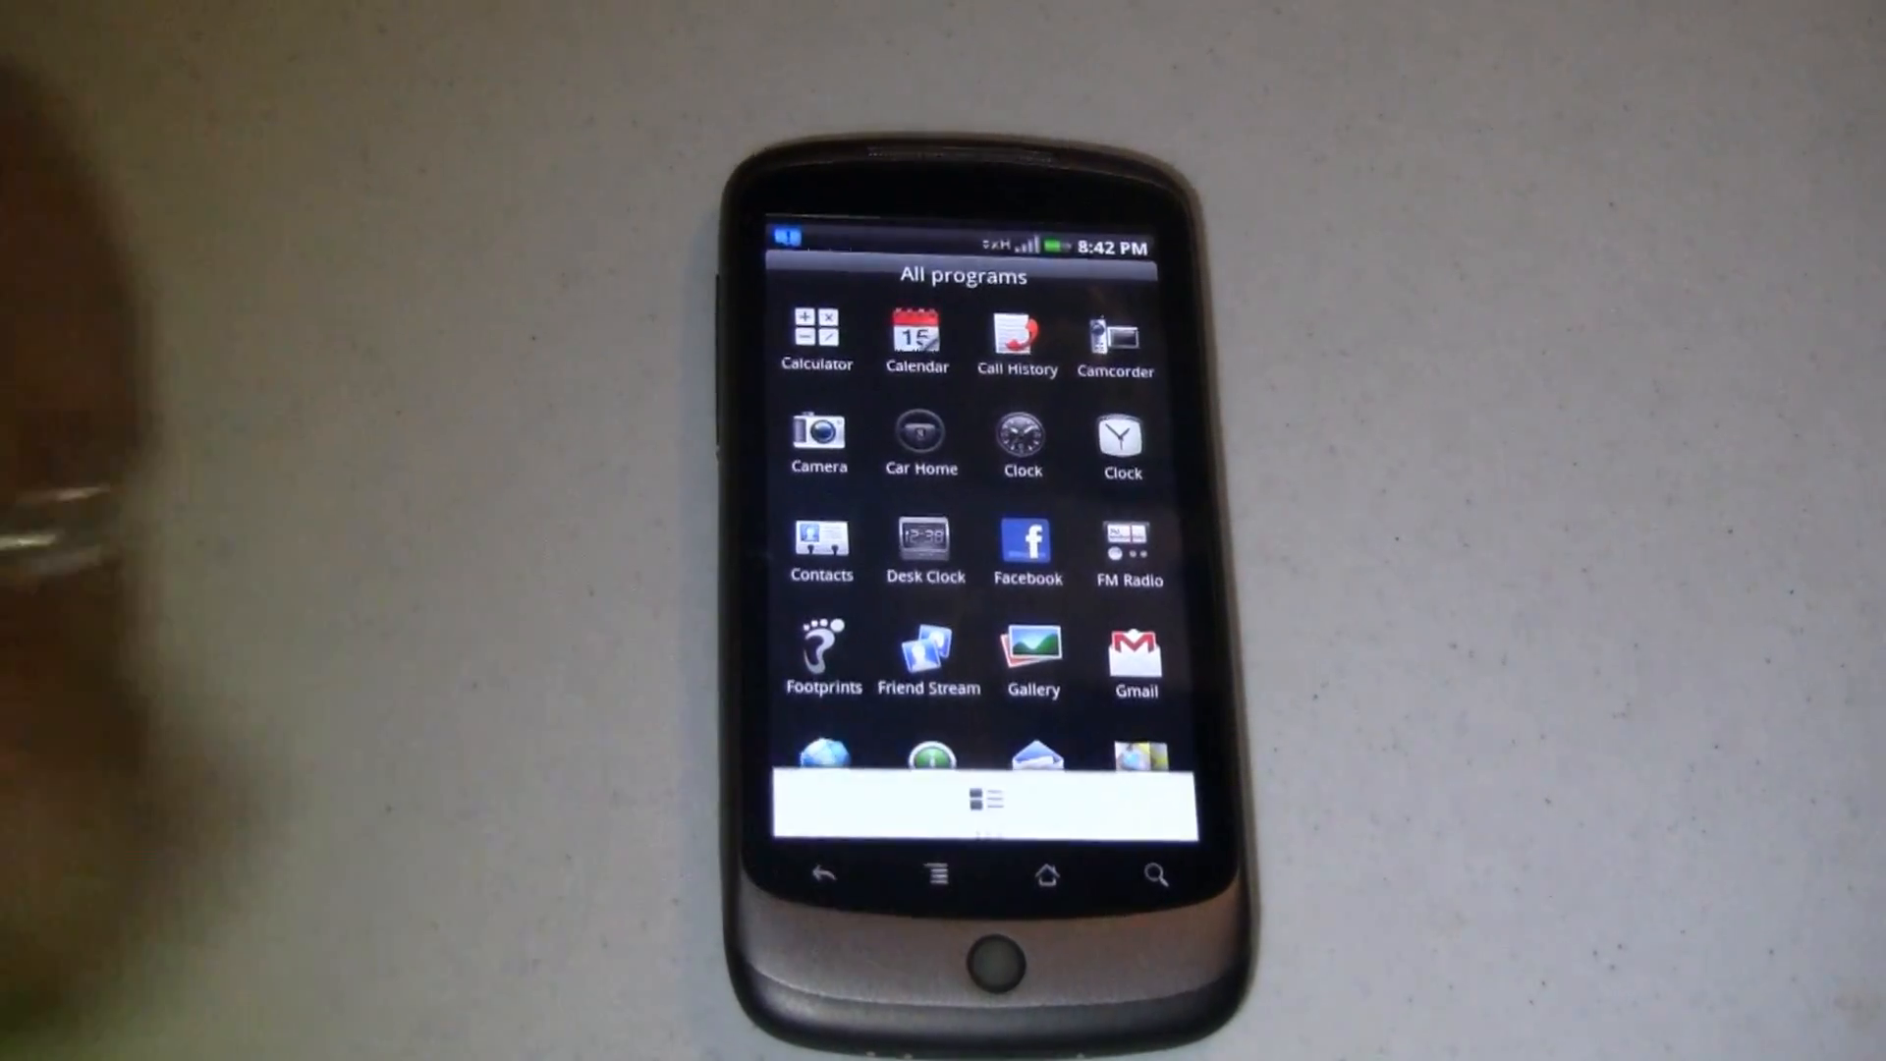
{"action": "left_click", "coordinate": [973, 804]}
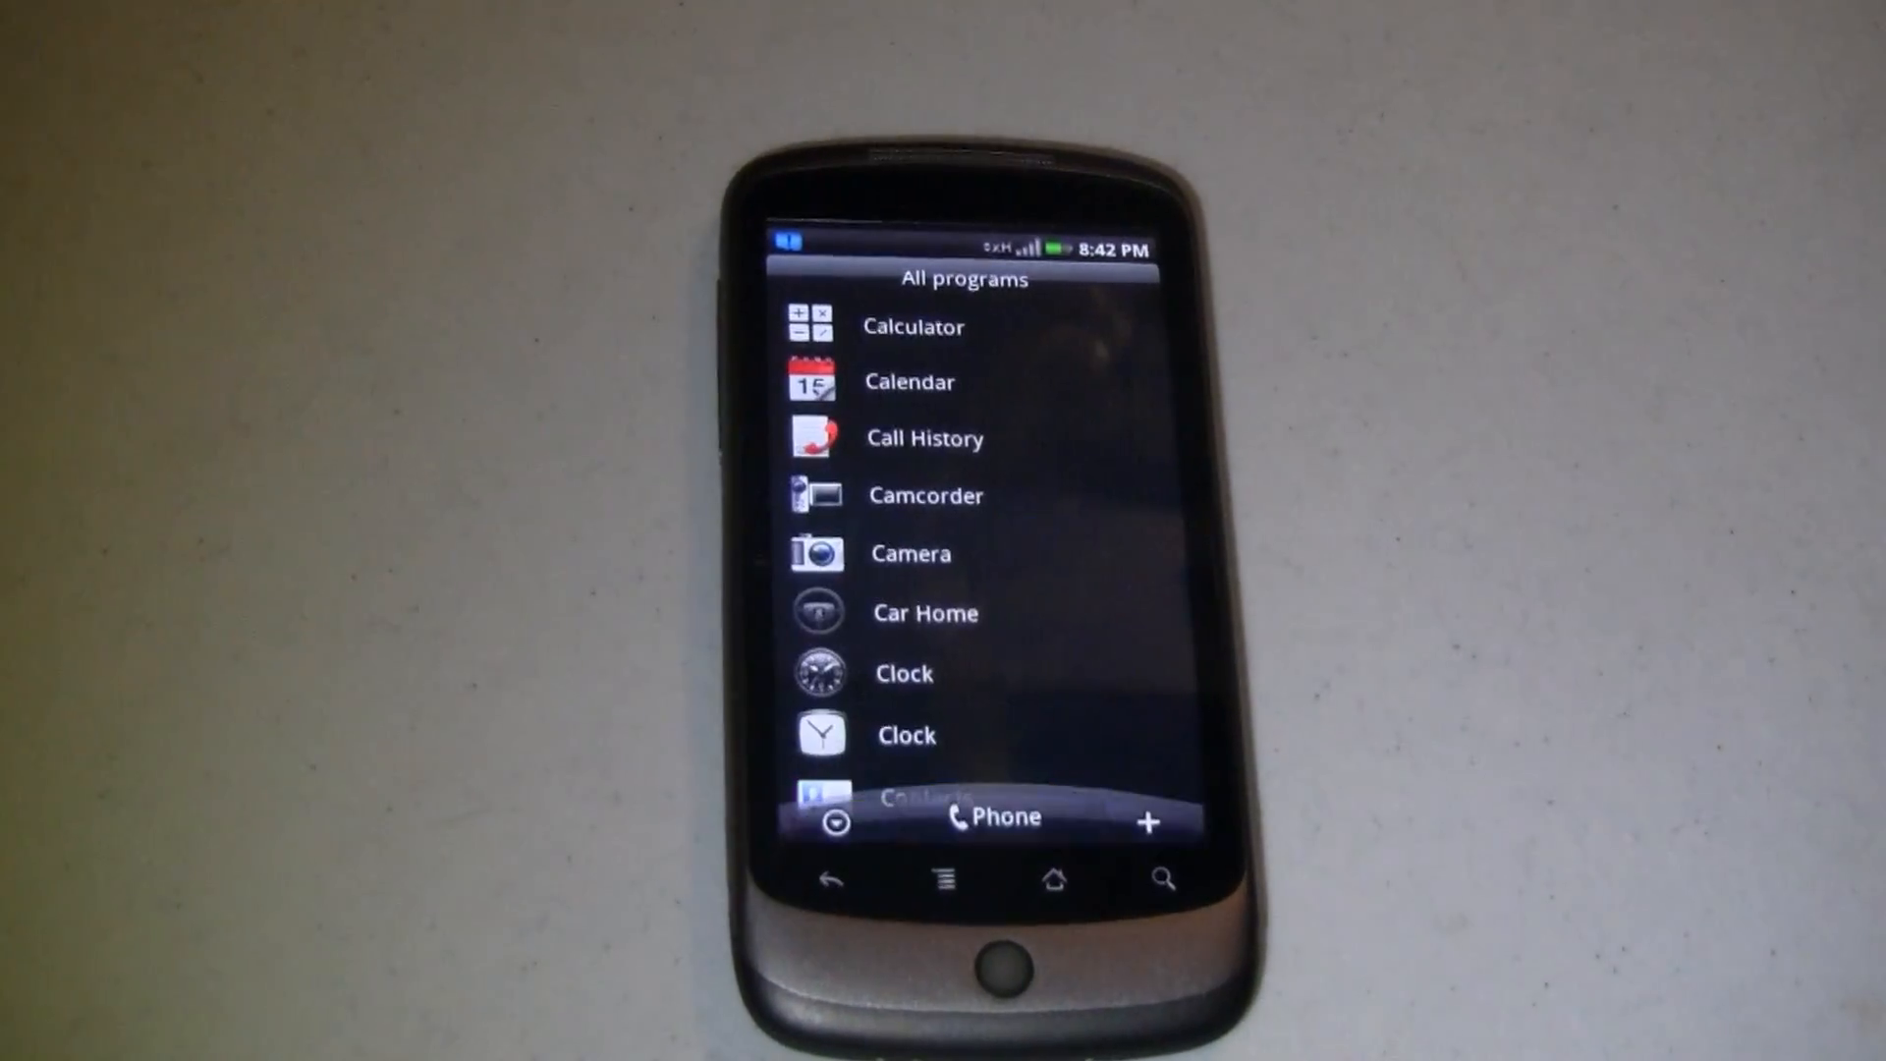
{"action": "scroll", "coordinate": [943, 589], "scroll_direction": "down", "scroll_amount": 5}
{"action": "scroll", "coordinate": [973, 561], "scroll_direction": "down", "scroll_amount": 5}
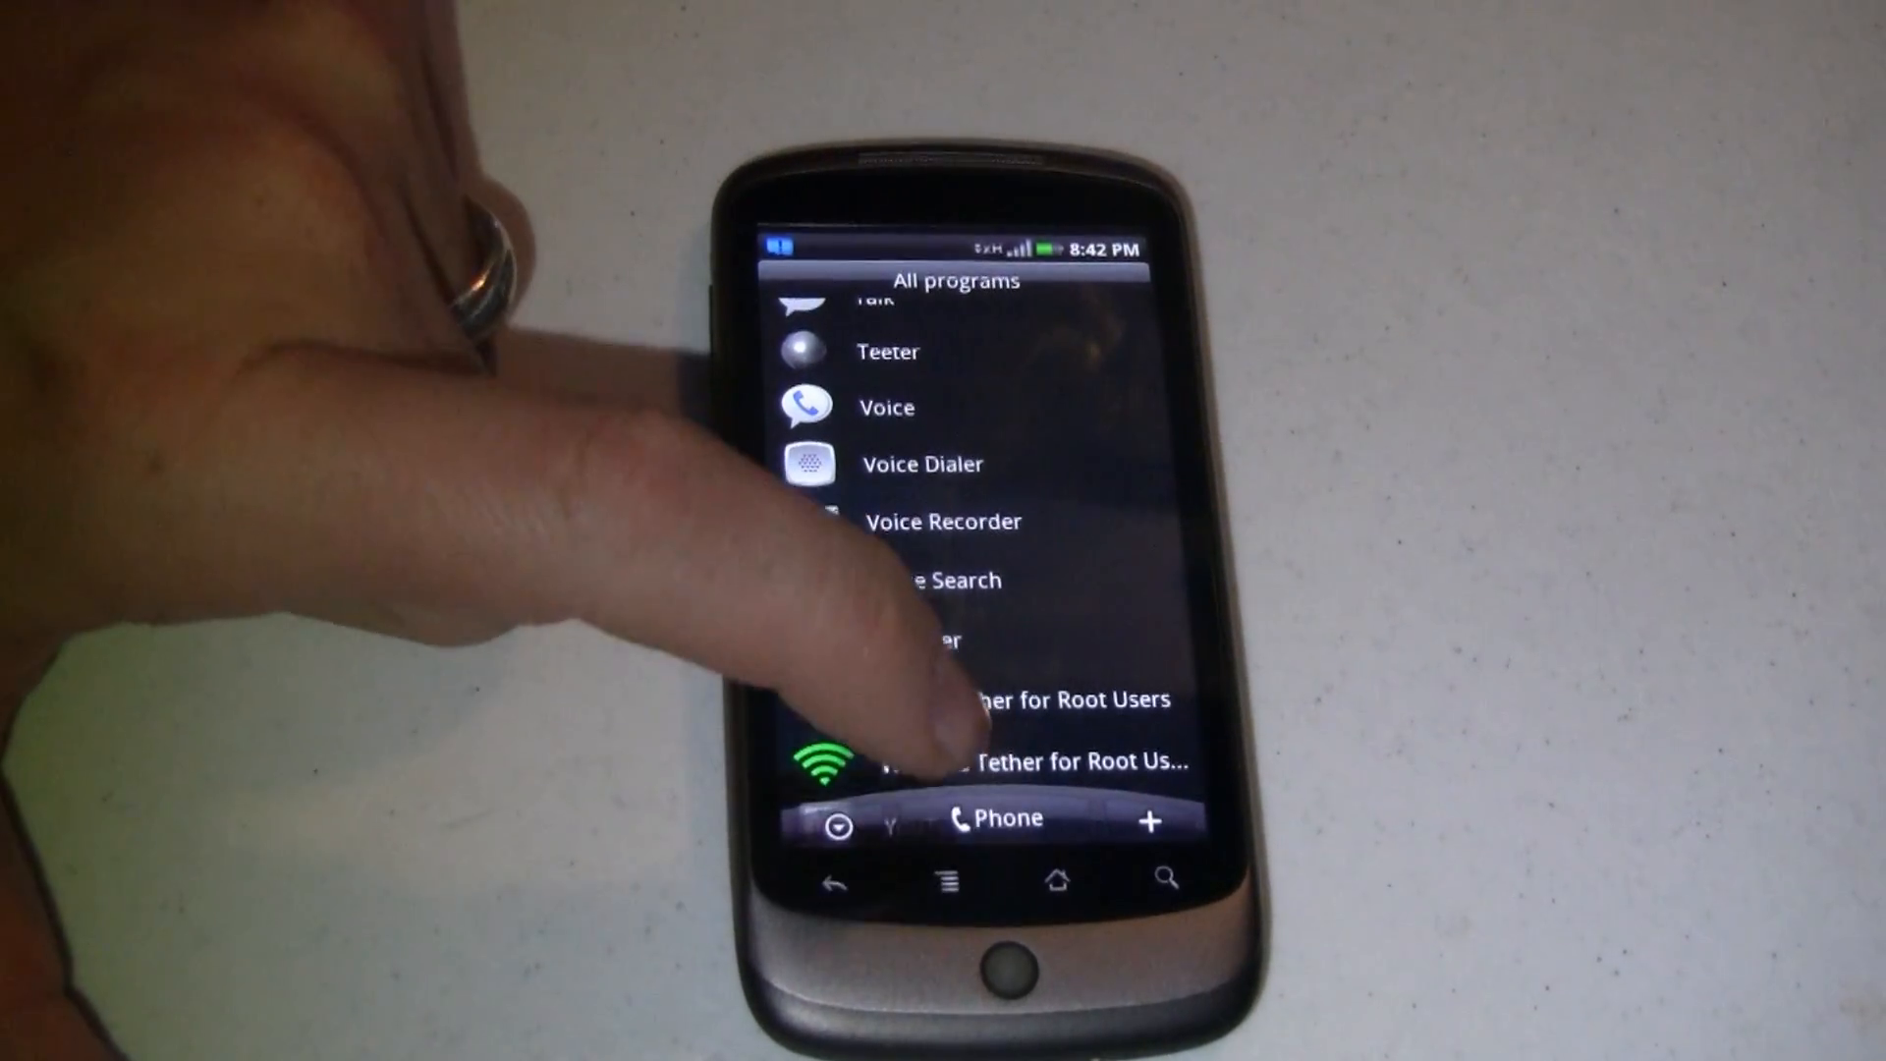
- Switch the programs back to Grid layout and close the drawer to return home
{"action": "left_click", "coordinate": [837, 817]}
{"action": "left_click", "coordinate": [965, 804]}
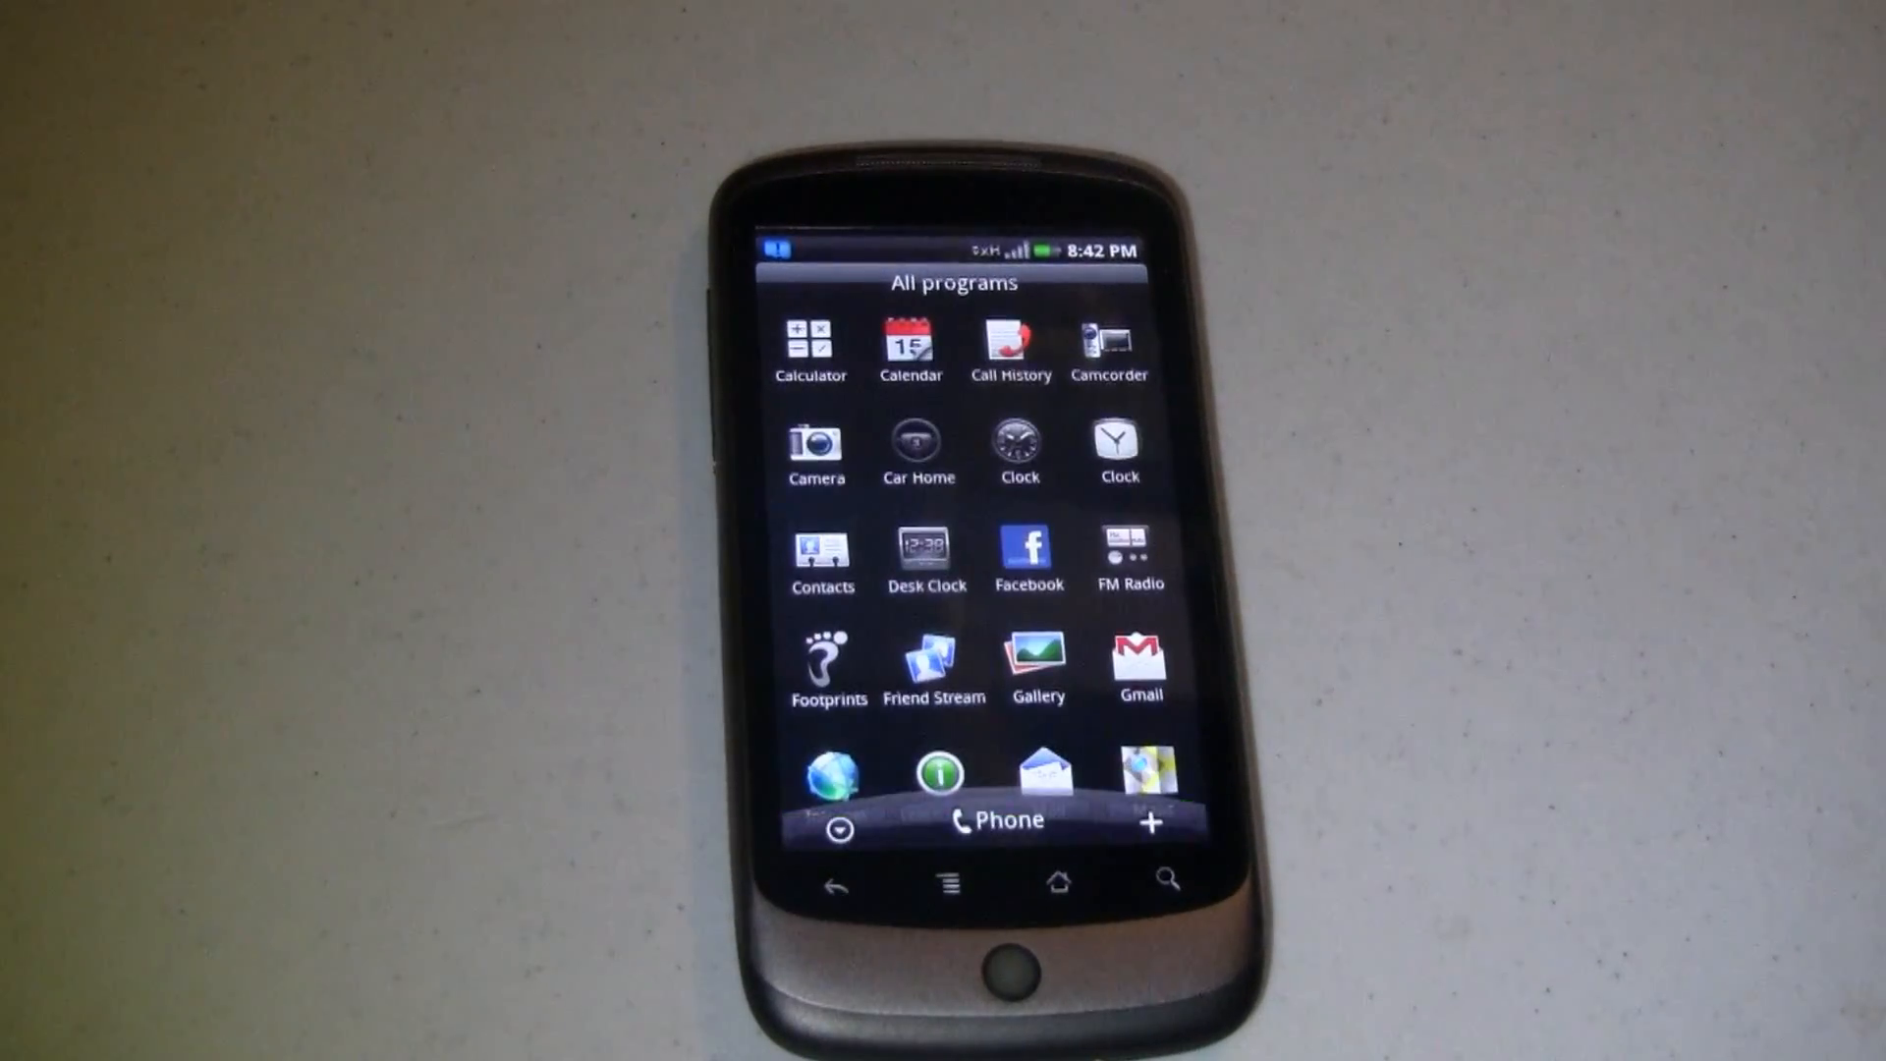
{"action": "scroll", "coordinate": [959, 561], "scroll_direction": "down", "scroll_amount": 10}
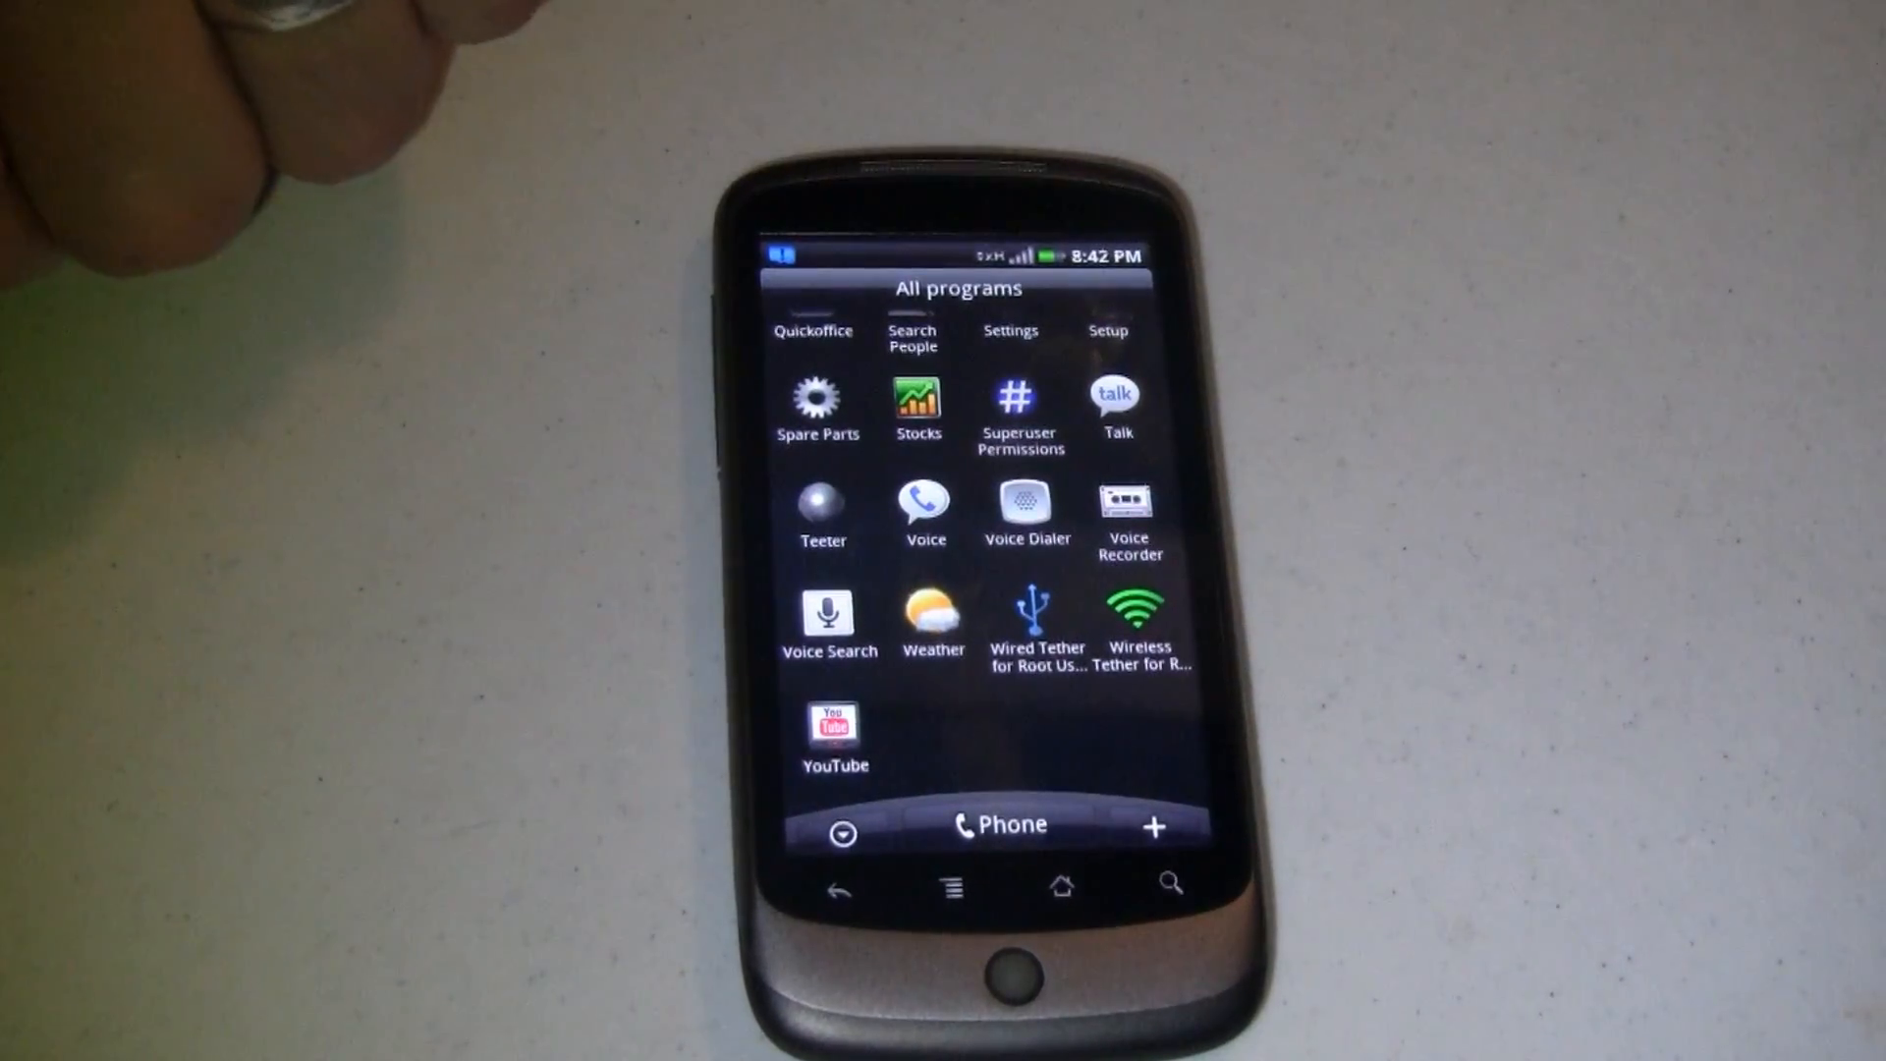
{"action": "left_click", "coordinate": [840, 833]}
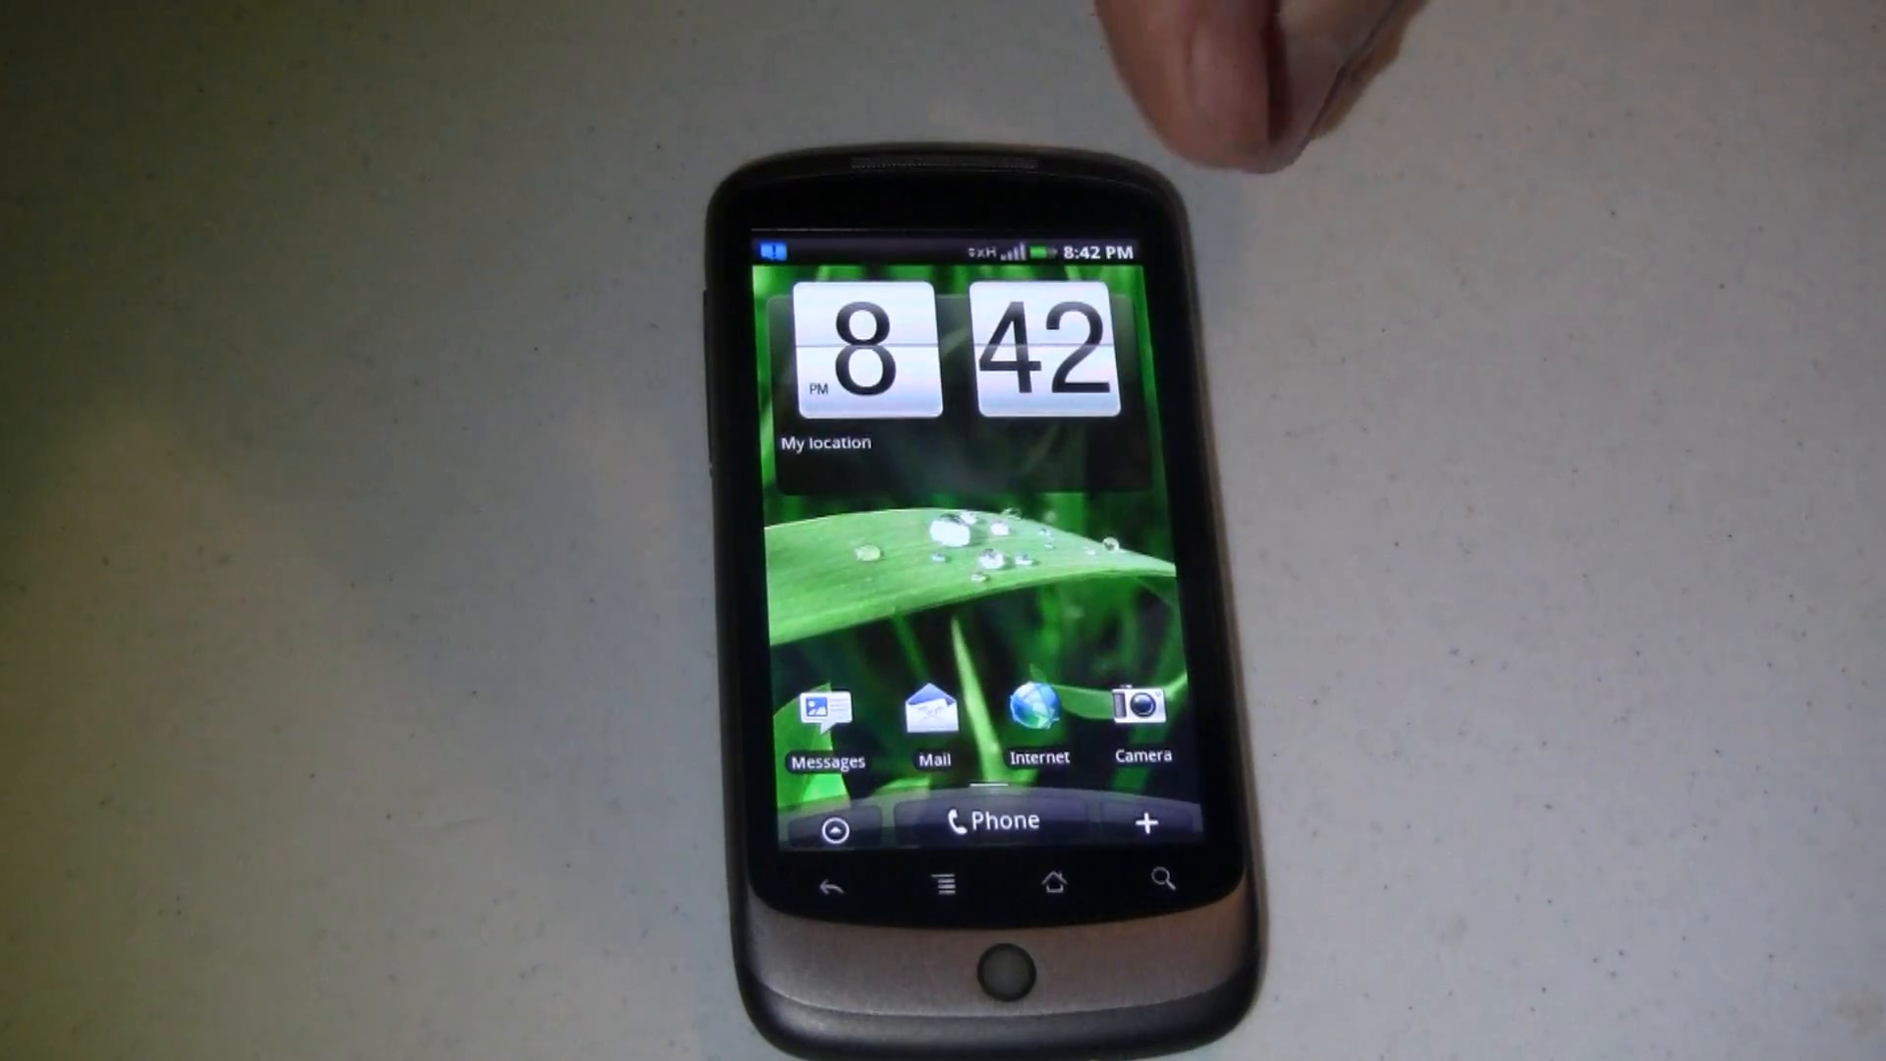
{"action": "left_click", "coordinate": [990, 820]}
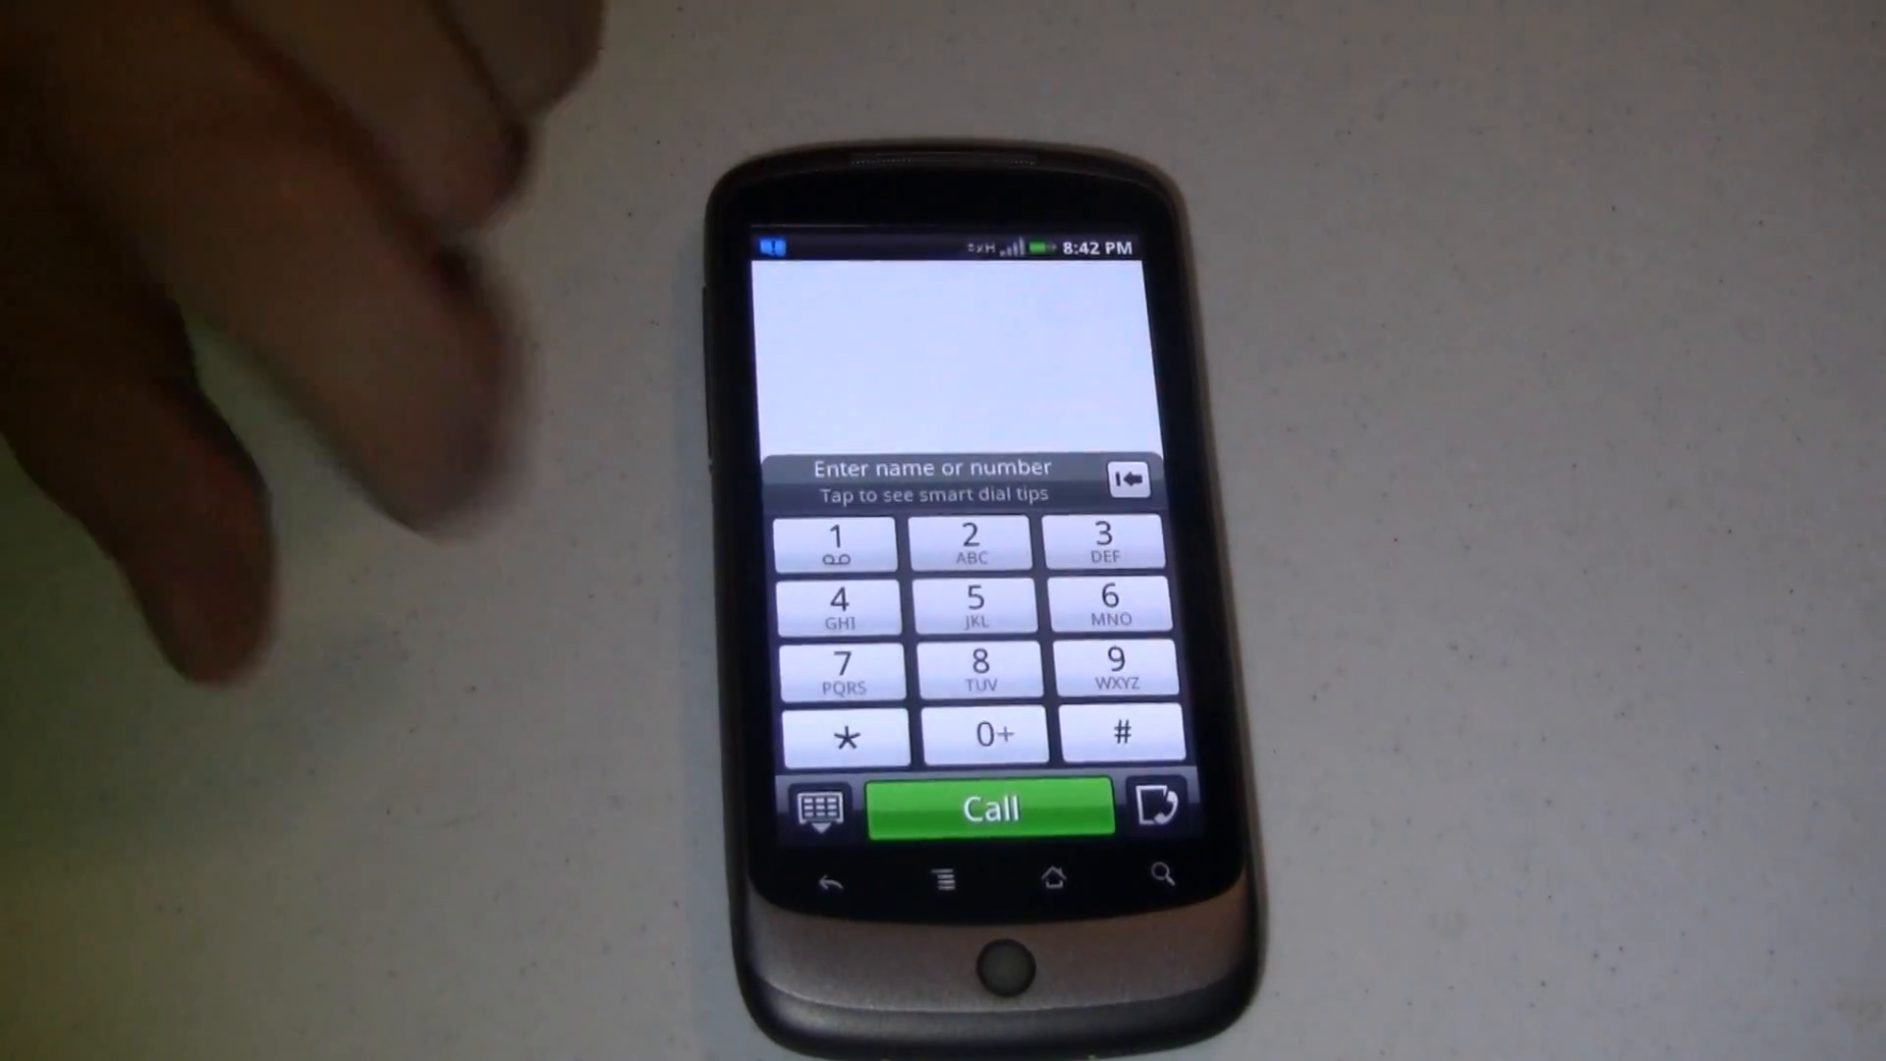
{"action": "left_click", "coordinate": [833, 885]}
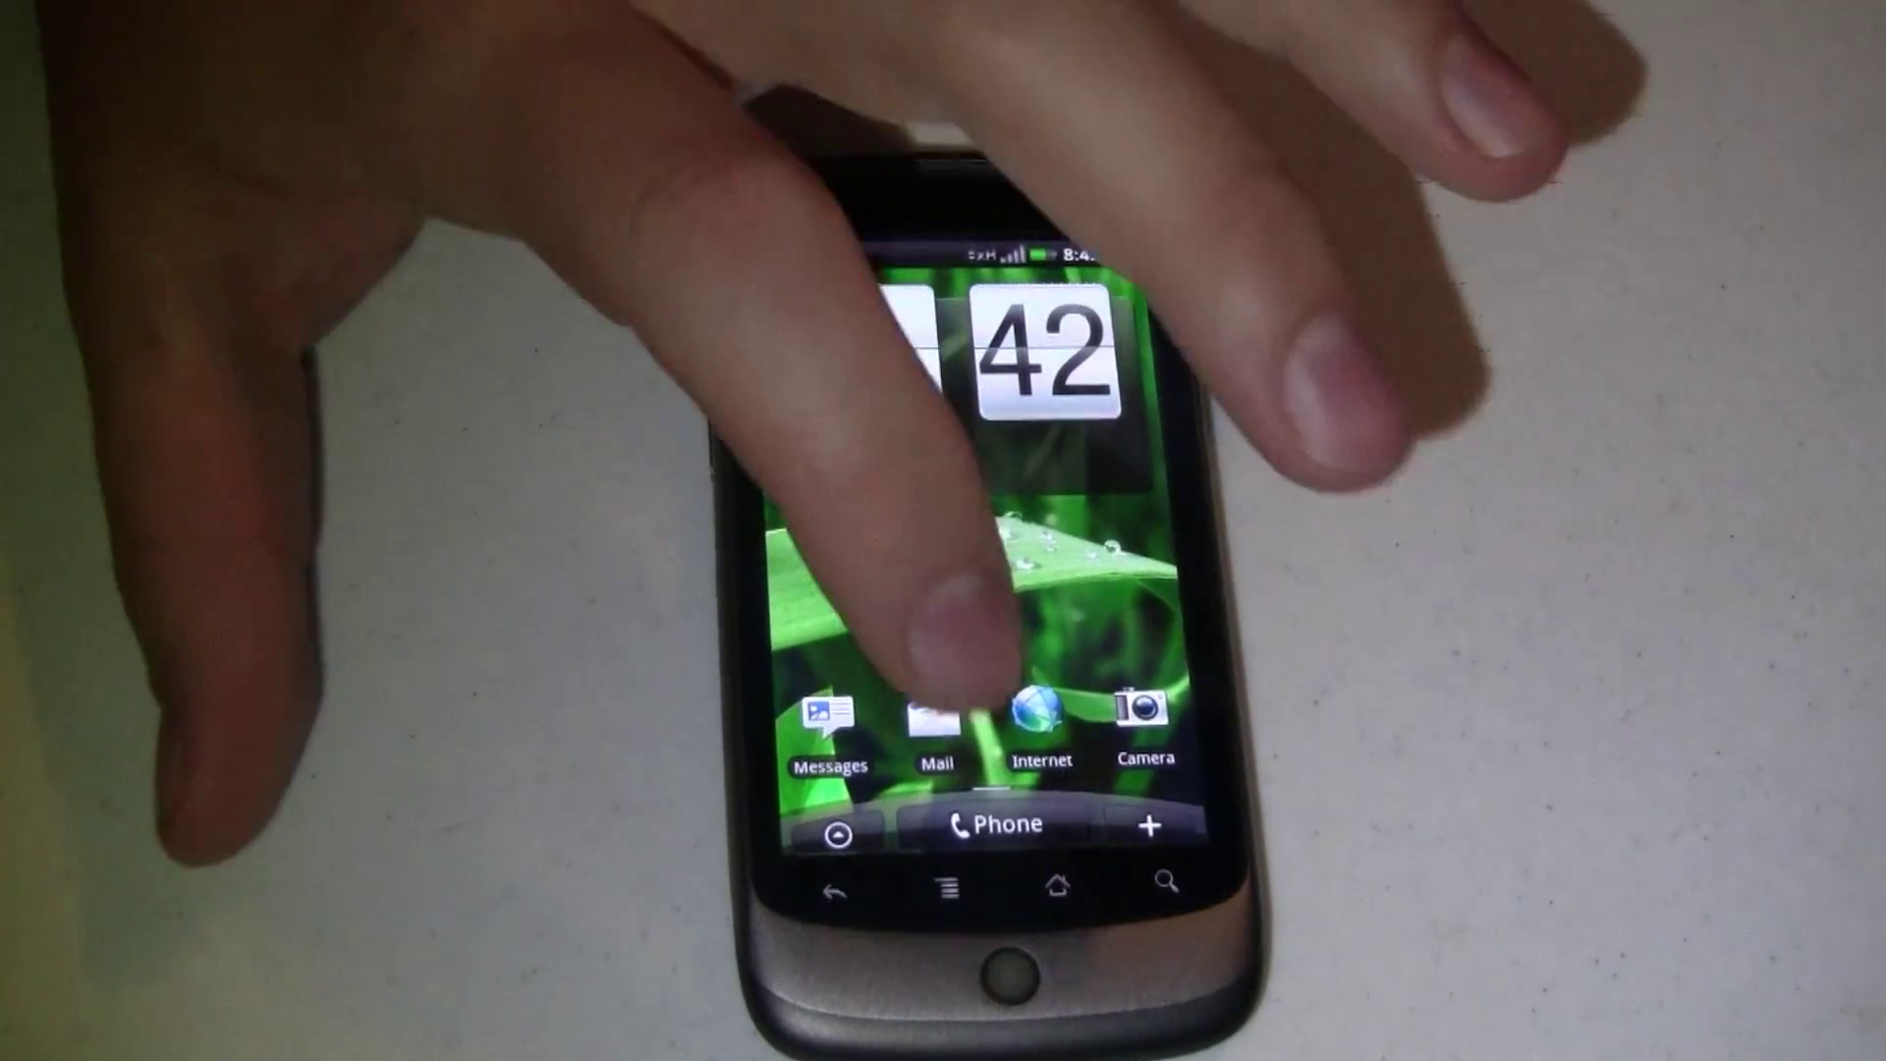
{"action": "left_click", "coordinate": [998, 824]}
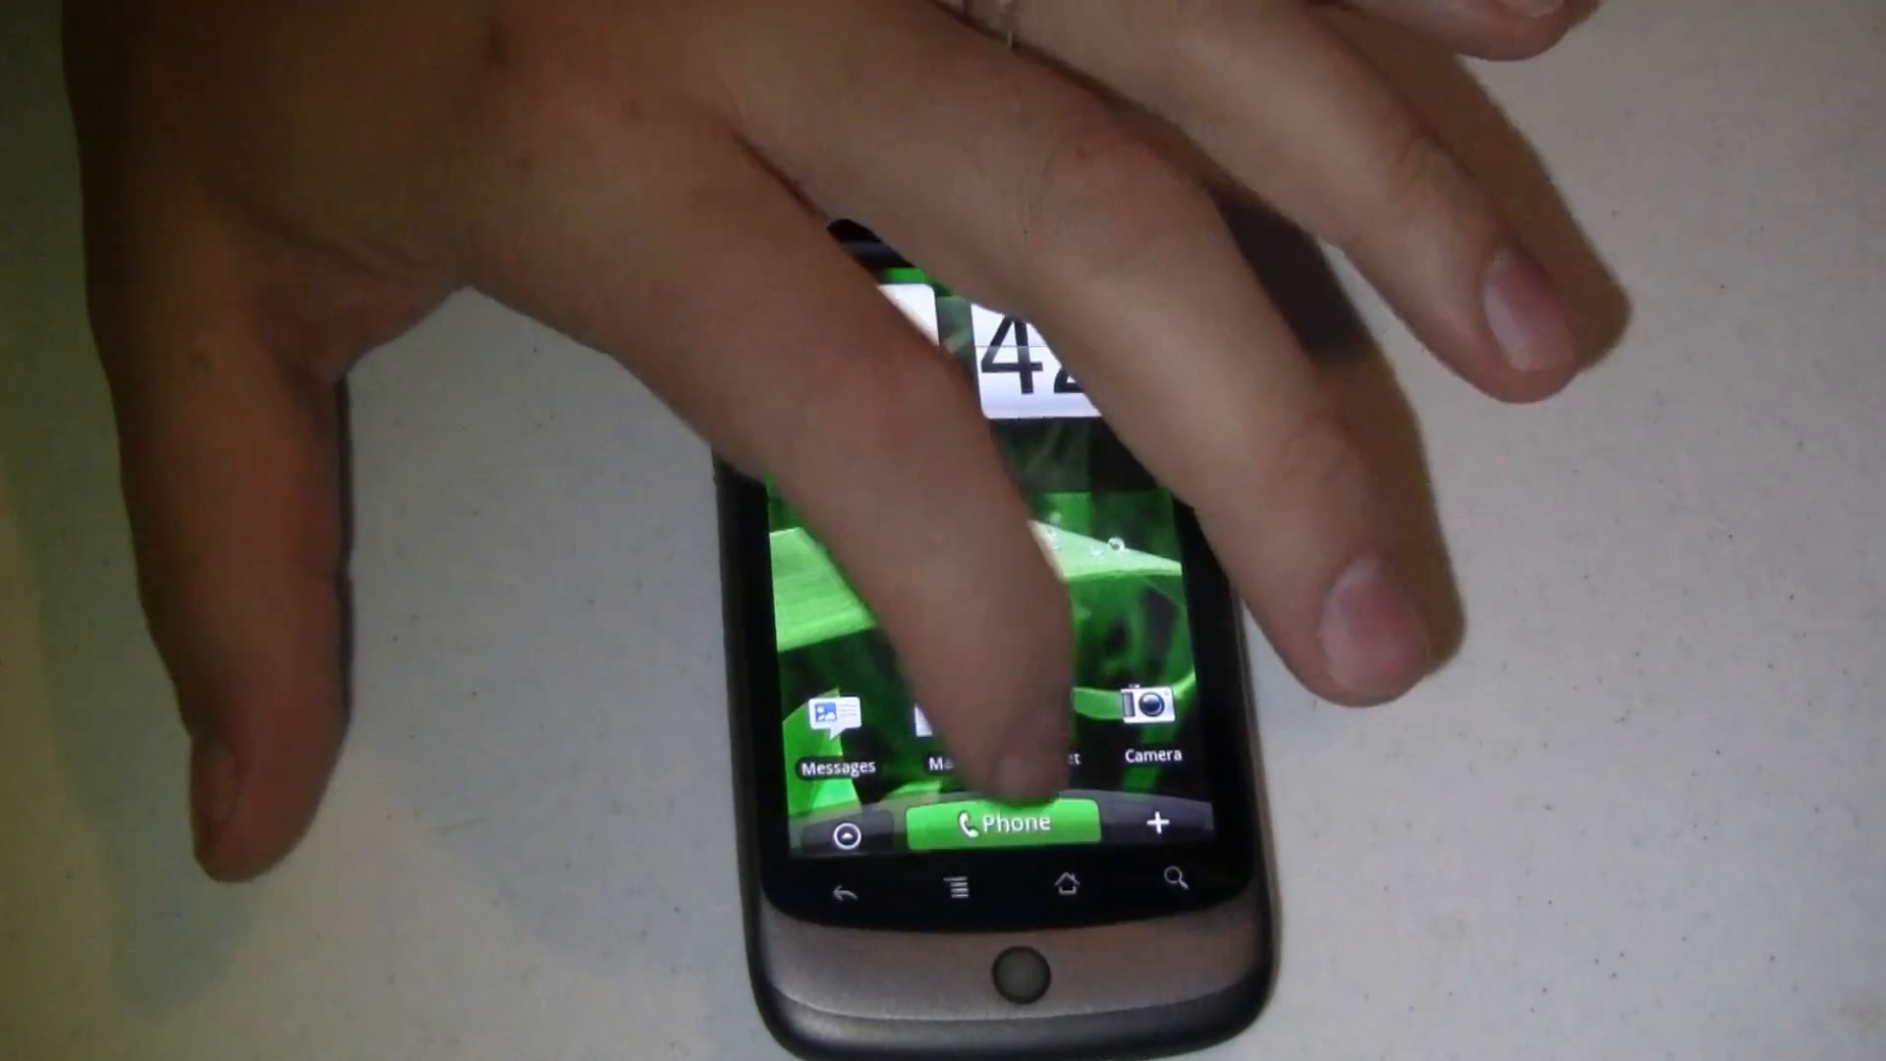
{"action": "left_click", "coordinate": [843, 889]}
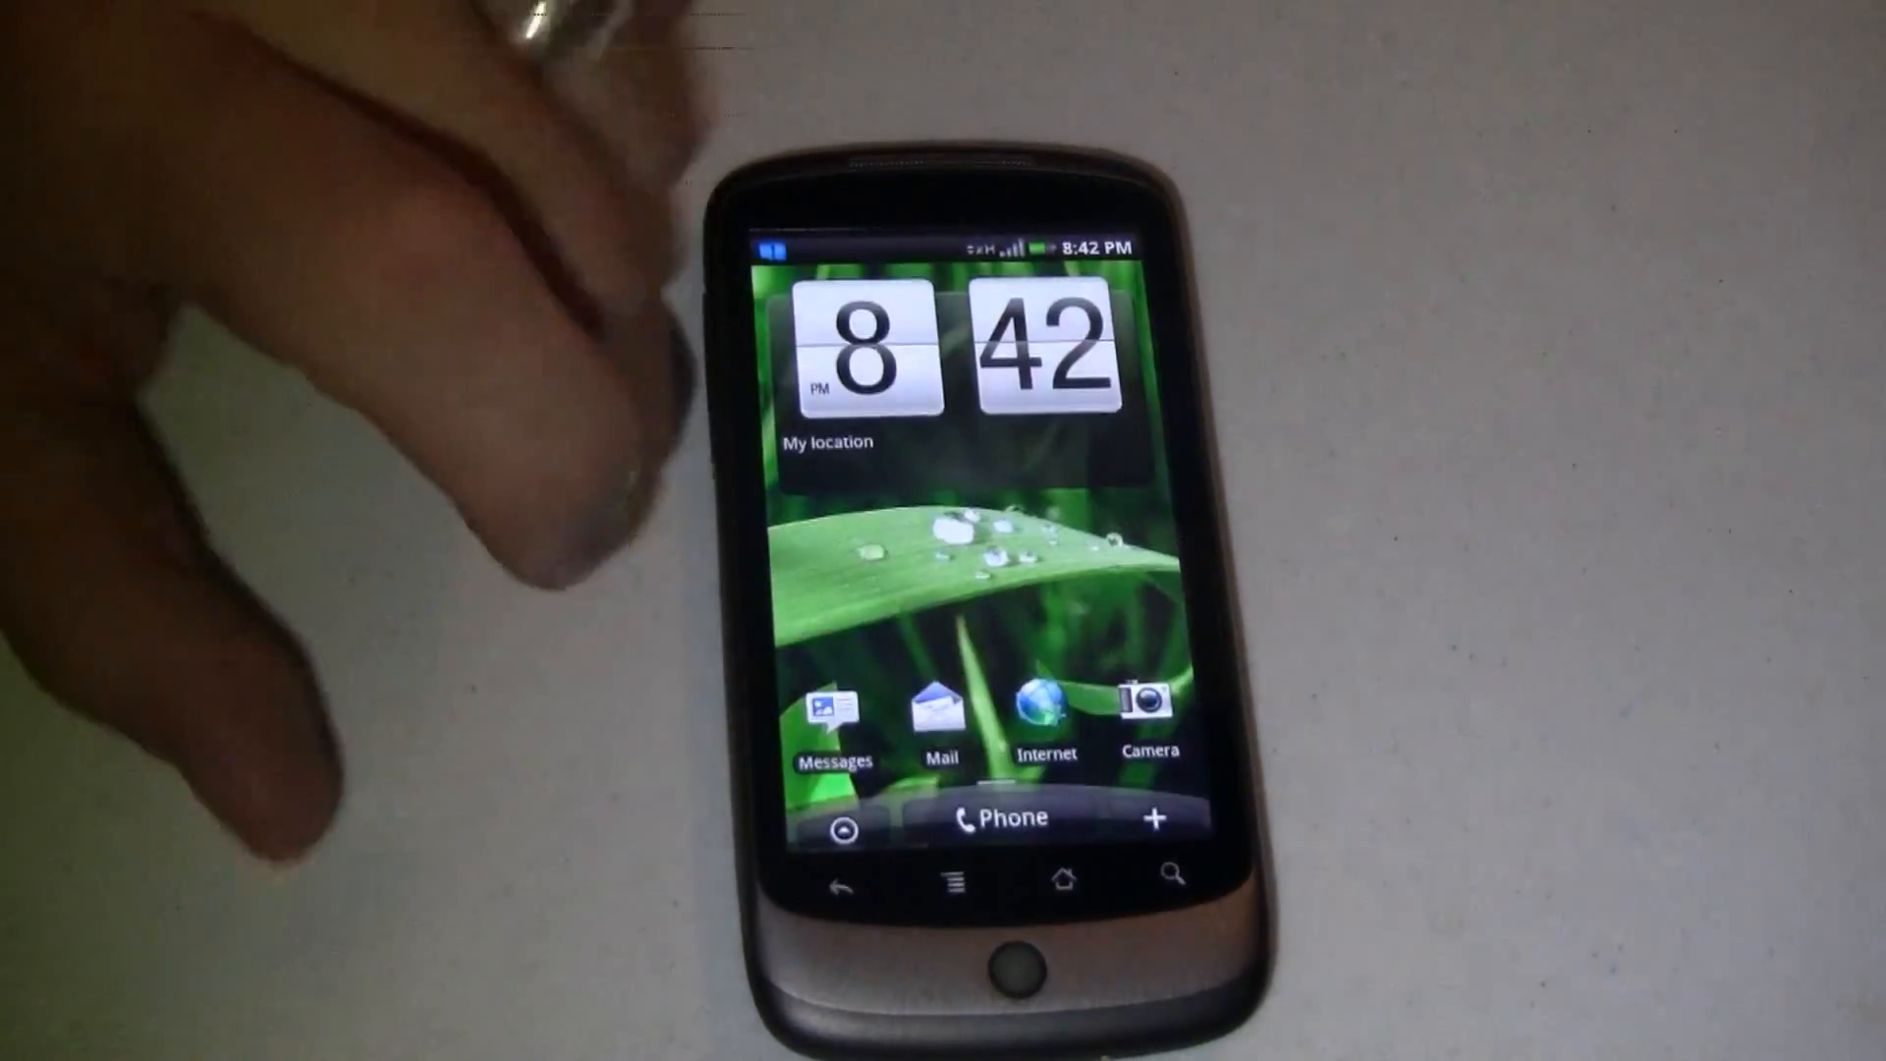
{"action": "left_click", "coordinate": [841, 830]}
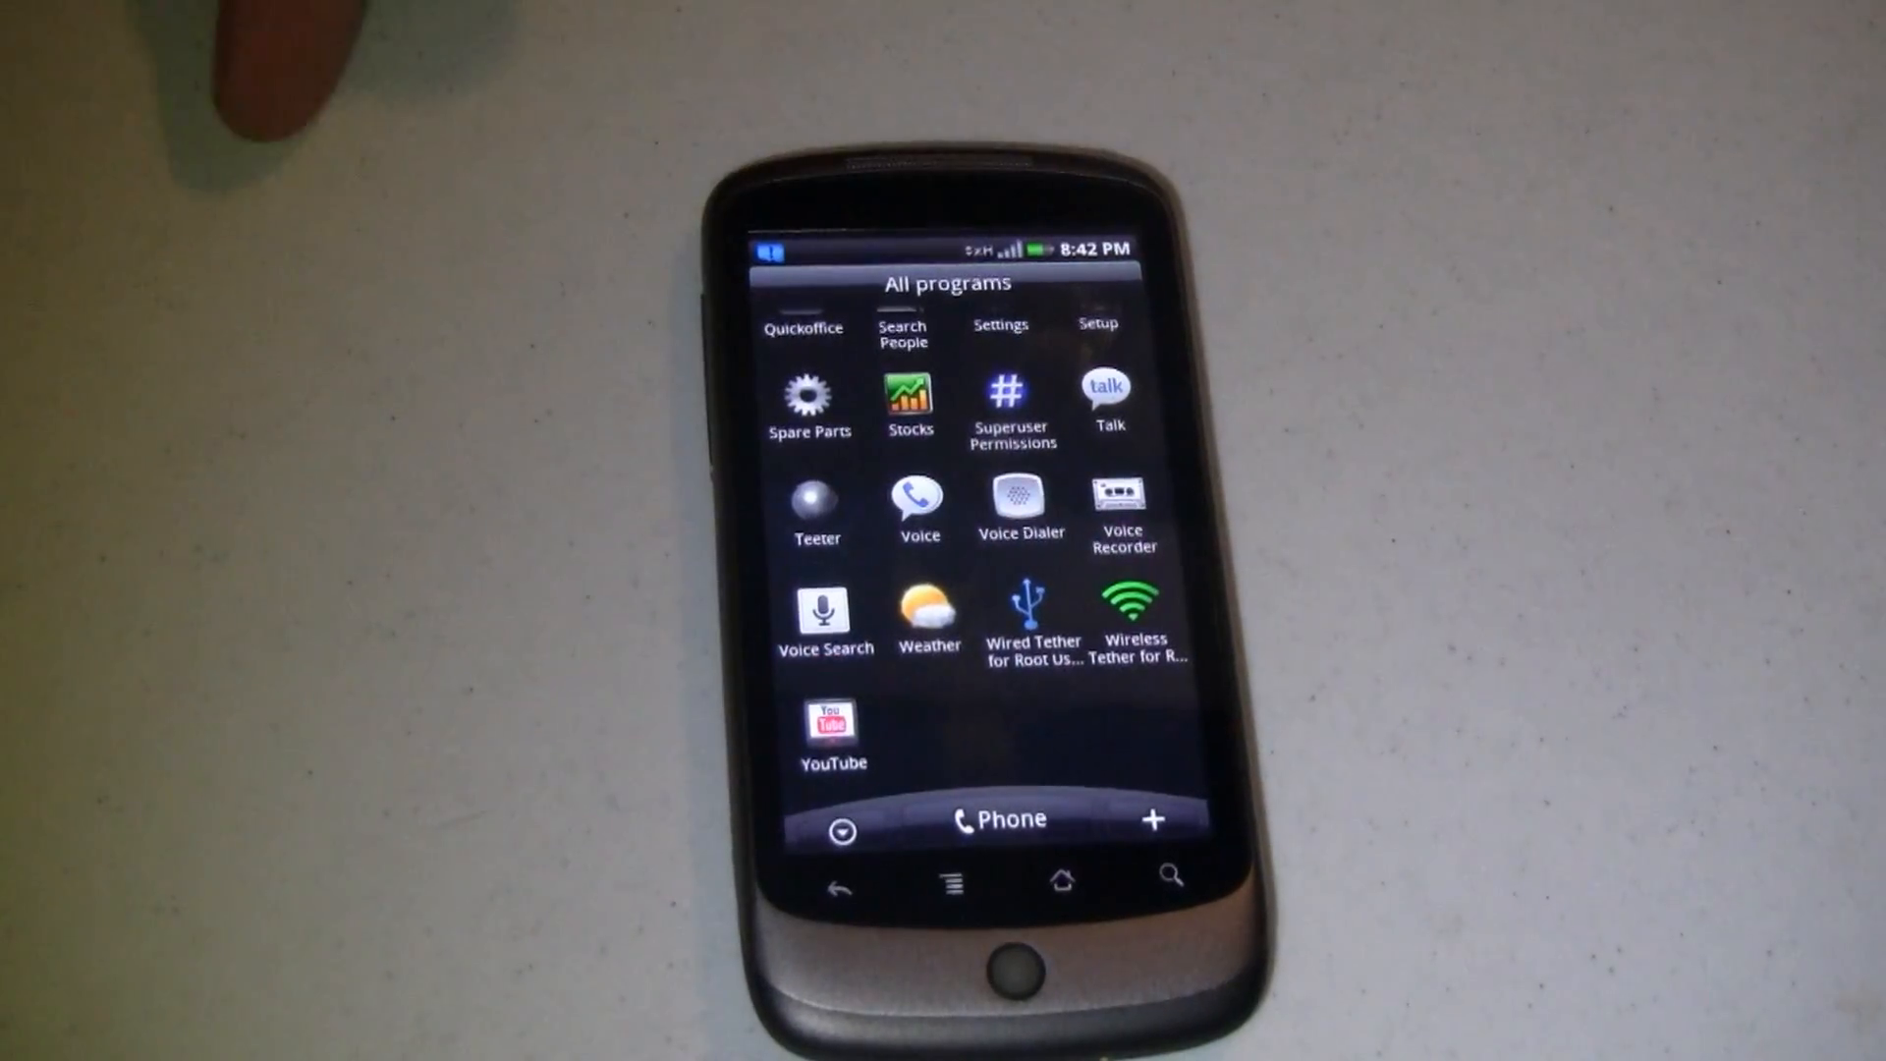
{"action": "left_click", "coordinate": [841, 830]}
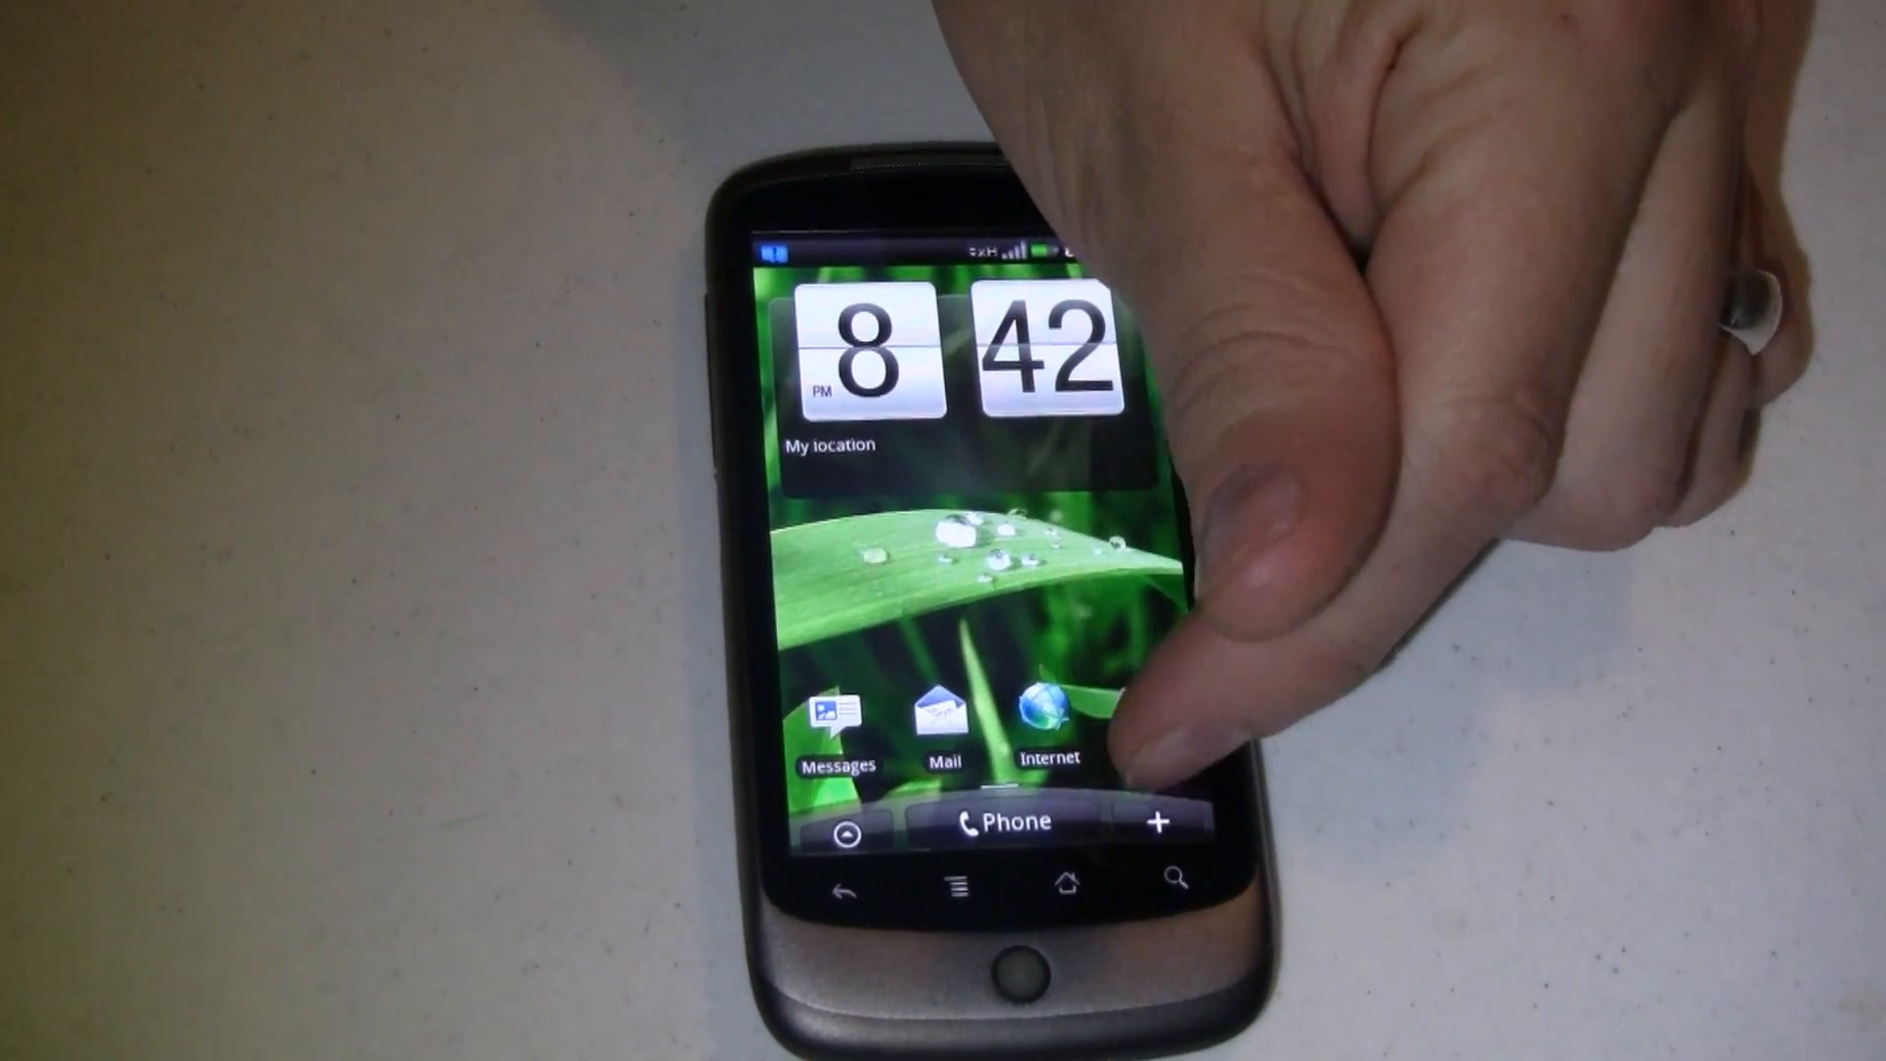
- Bring up Add to Home, browse the Add widget list and back out to the add-to-home choices
{"action": "left_click", "coordinate": [1187, 664]}
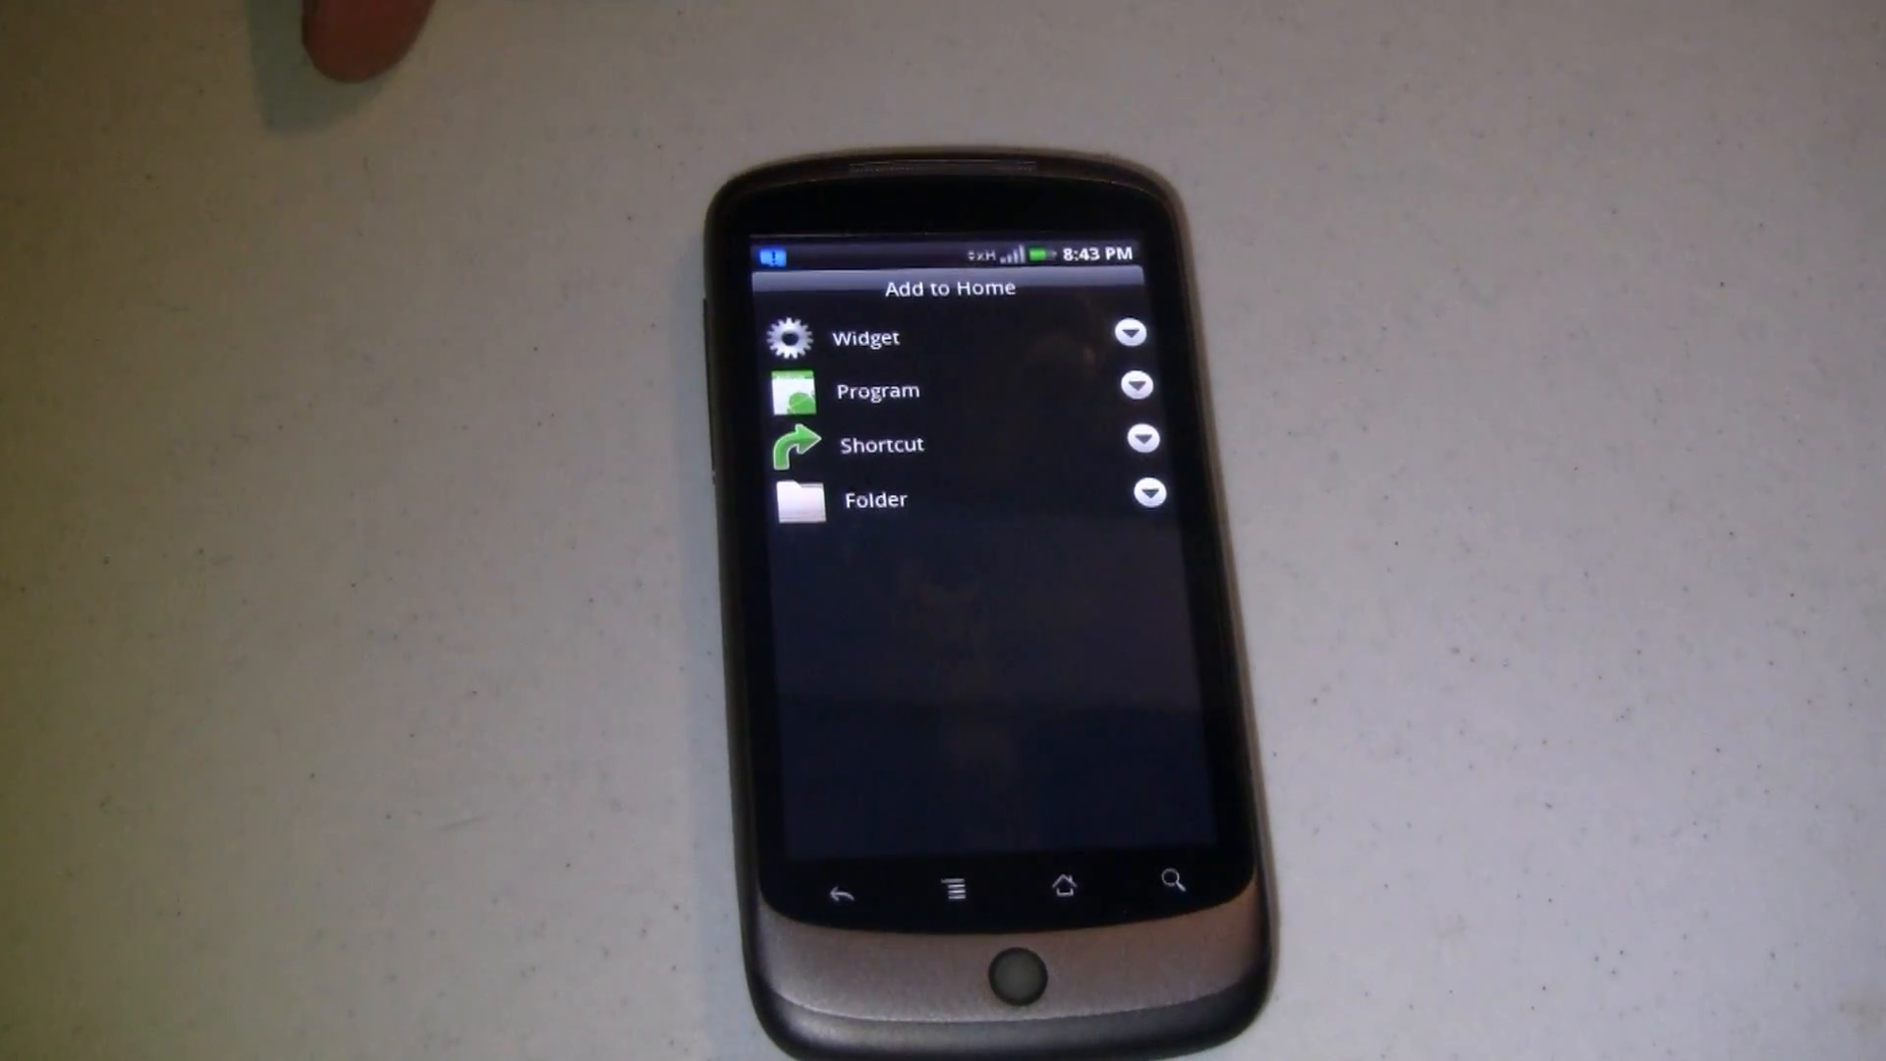
{"action": "left_click", "coordinate": [863, 339]}
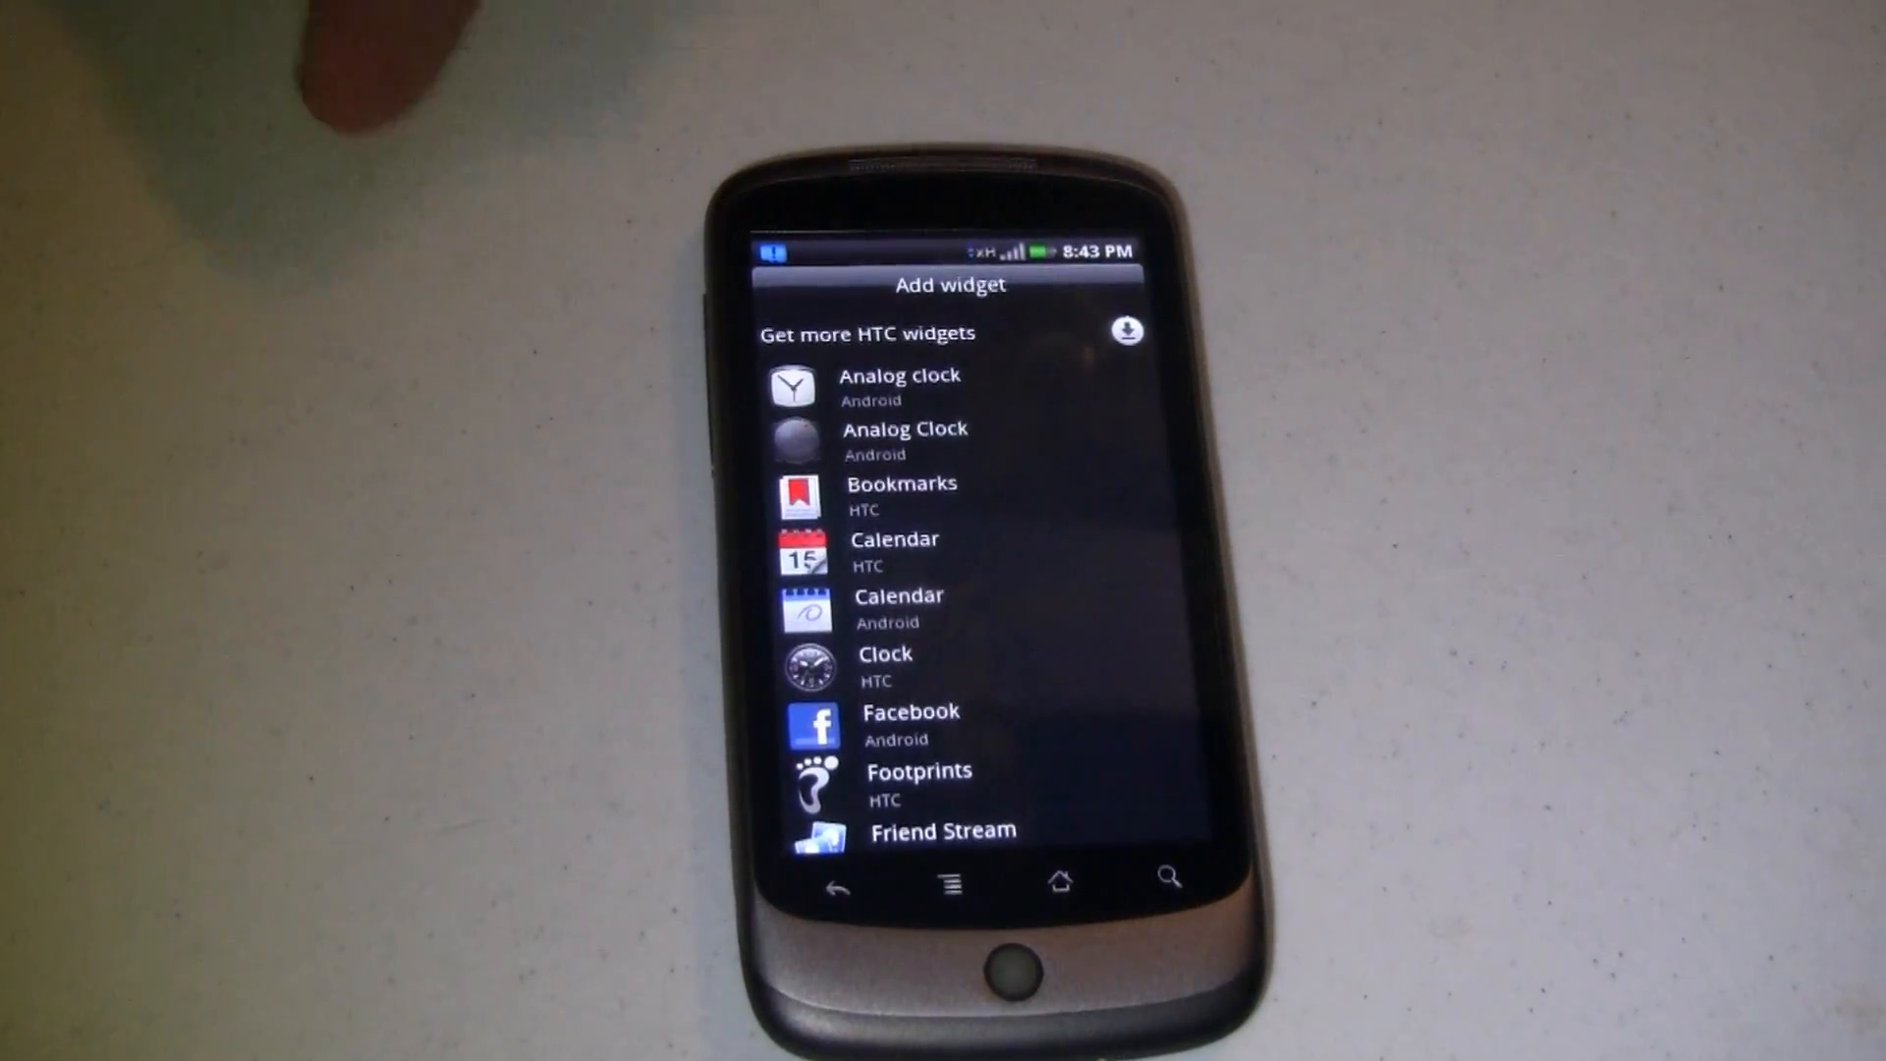
{"action": "scroll", "coordinate": [981, 591], "scroll_direction": "down", "scroll_amount": 2}
{"action": "scroll", "coordinate": [979, 589], "scroll_direction": "down", "scroll_amount": 3}
{"action": "scroll", "coordinate": [980, 591], "scroll_direction": "down", "scroll_amount": 2}
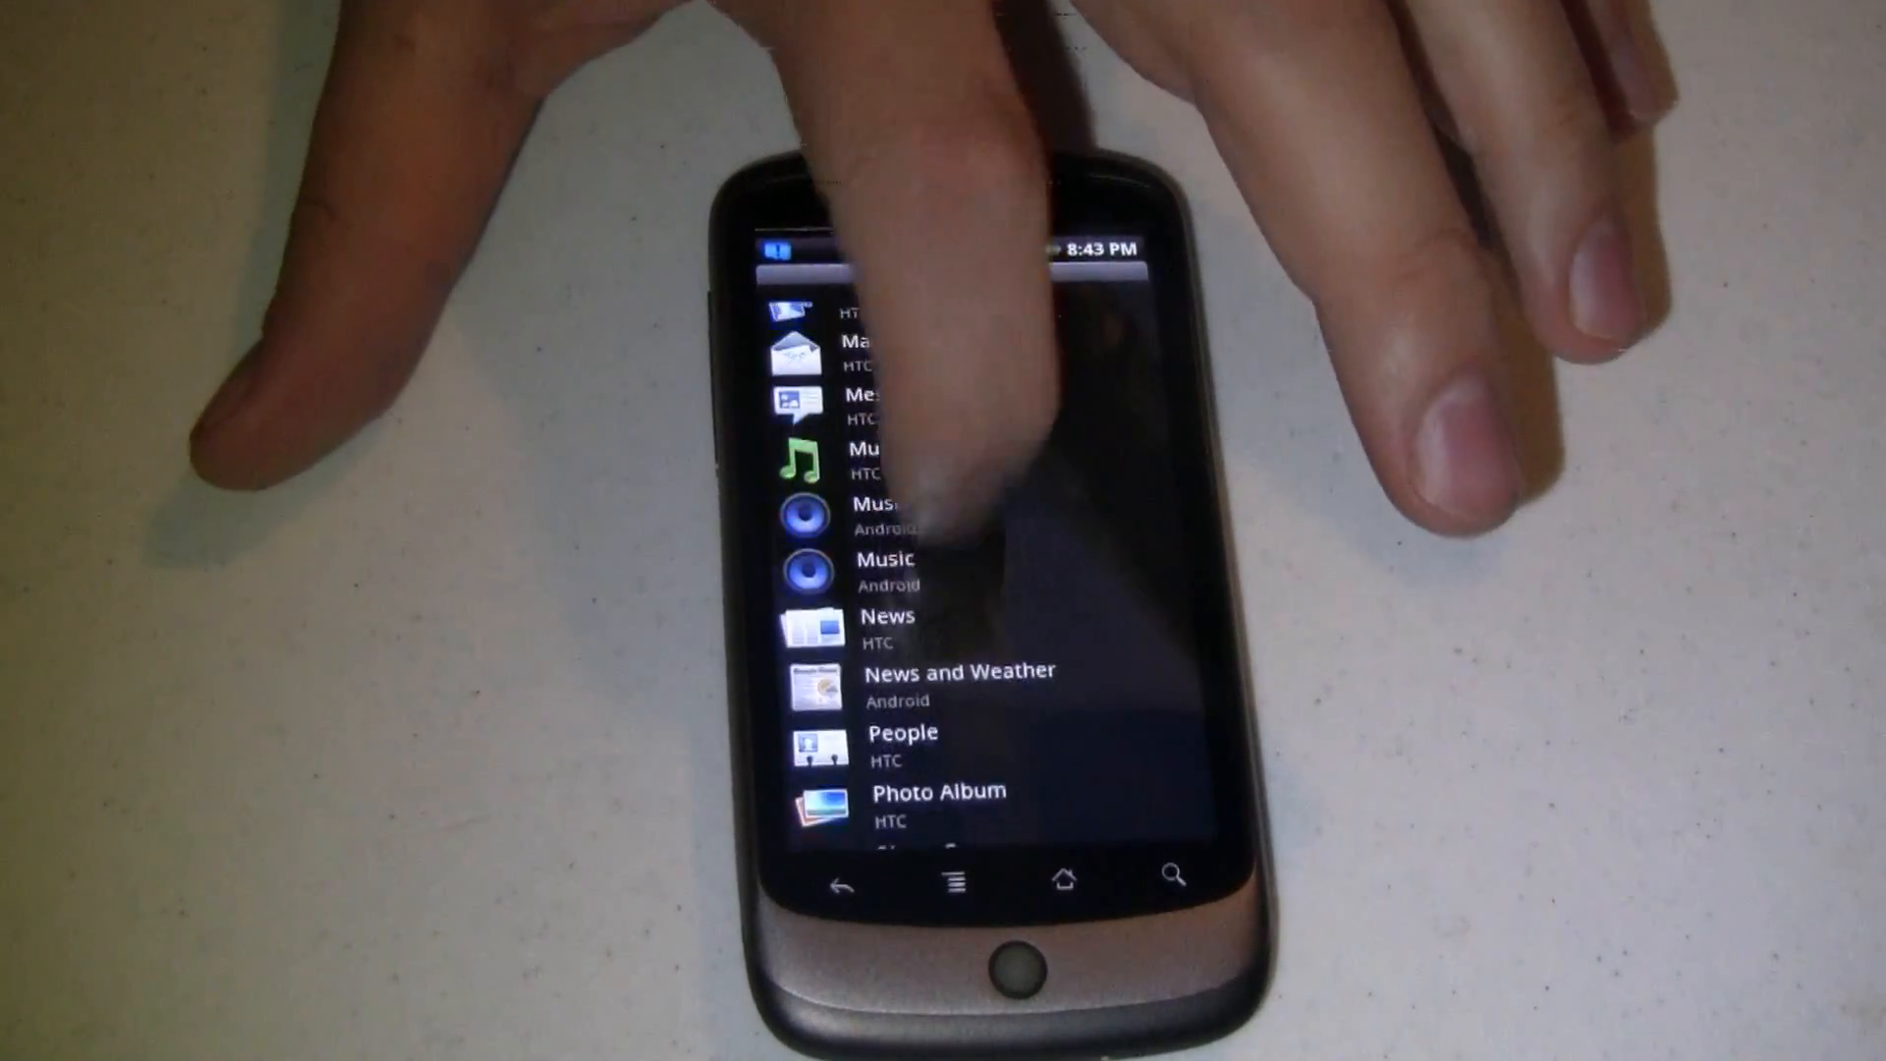
{"action": "scroll", "coordinate": [973, 560], "scroll_direction": "down", "scroll_amount": 3}
{"action": "scroll", "coordinate": [973, 561], "scroll_direction": "down", "scroll_amount": 2}
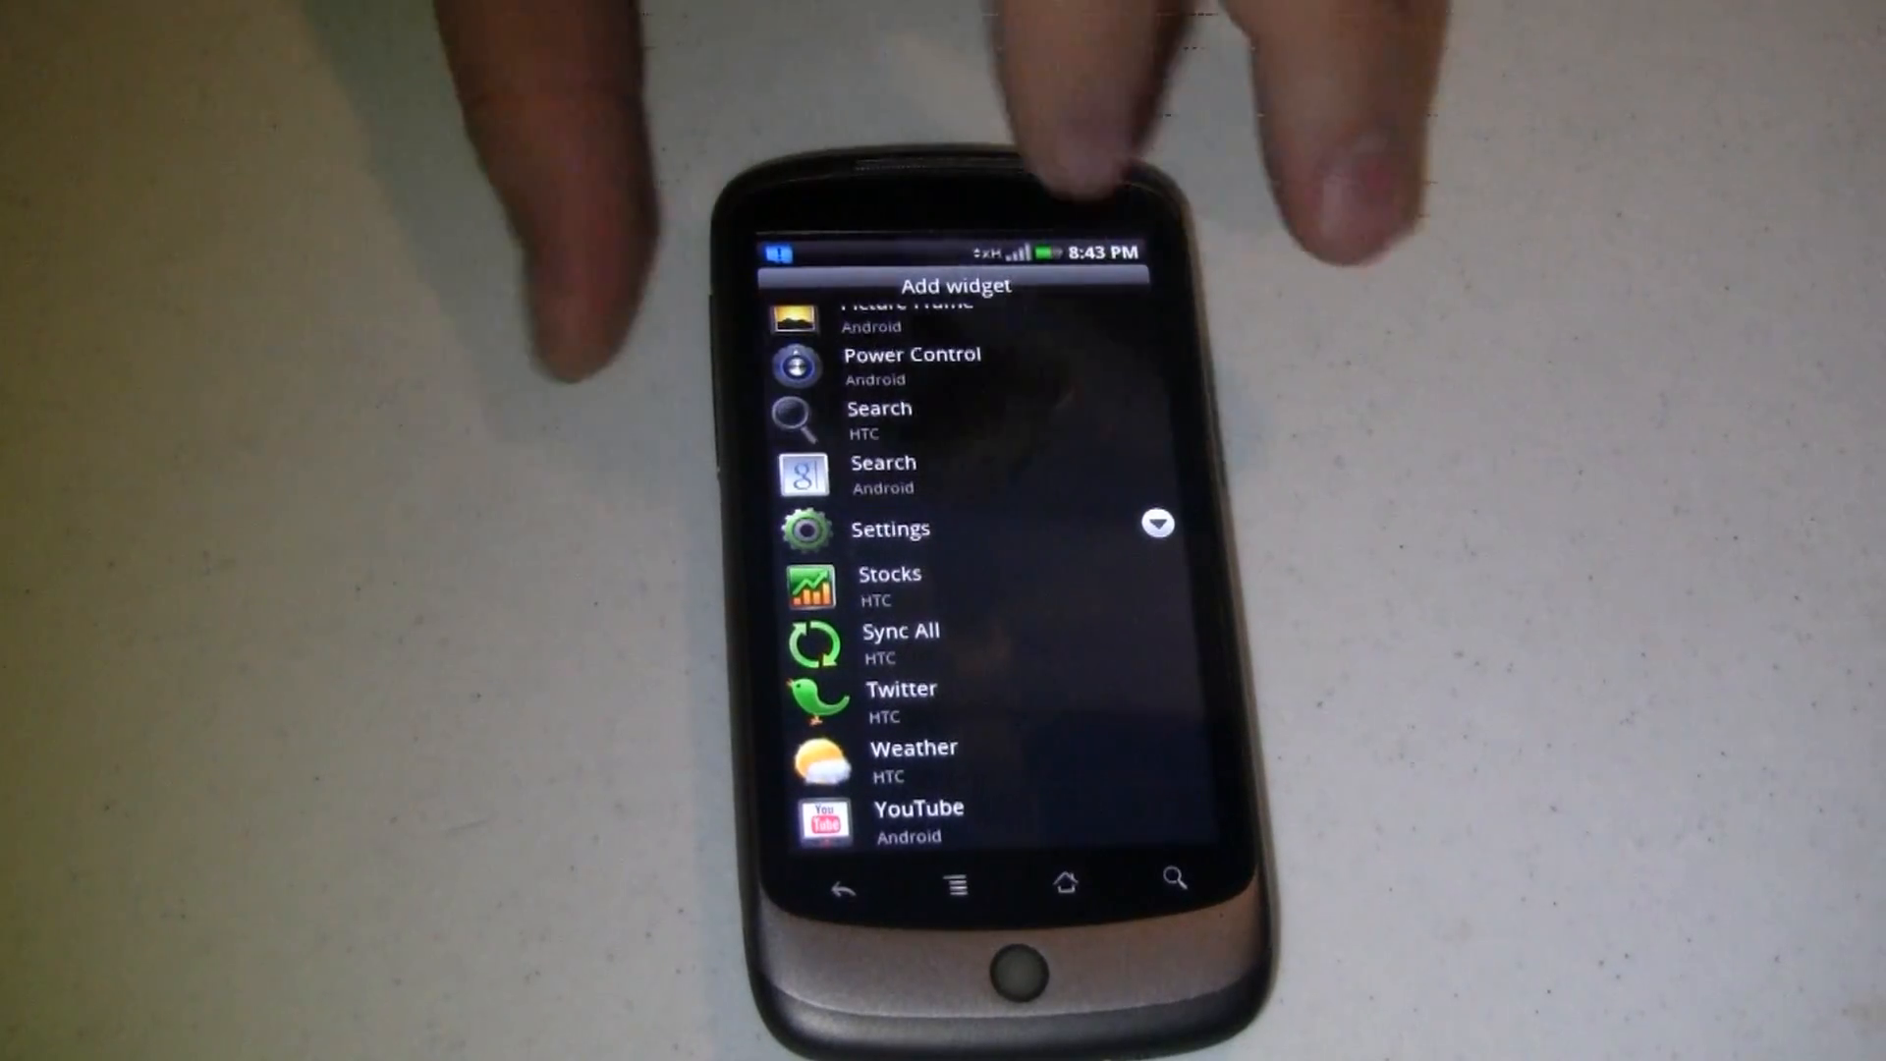
{"action": "scroll", "coordinate": [981, 576], "scroll_direction": "up", "scroll_amount": 5}
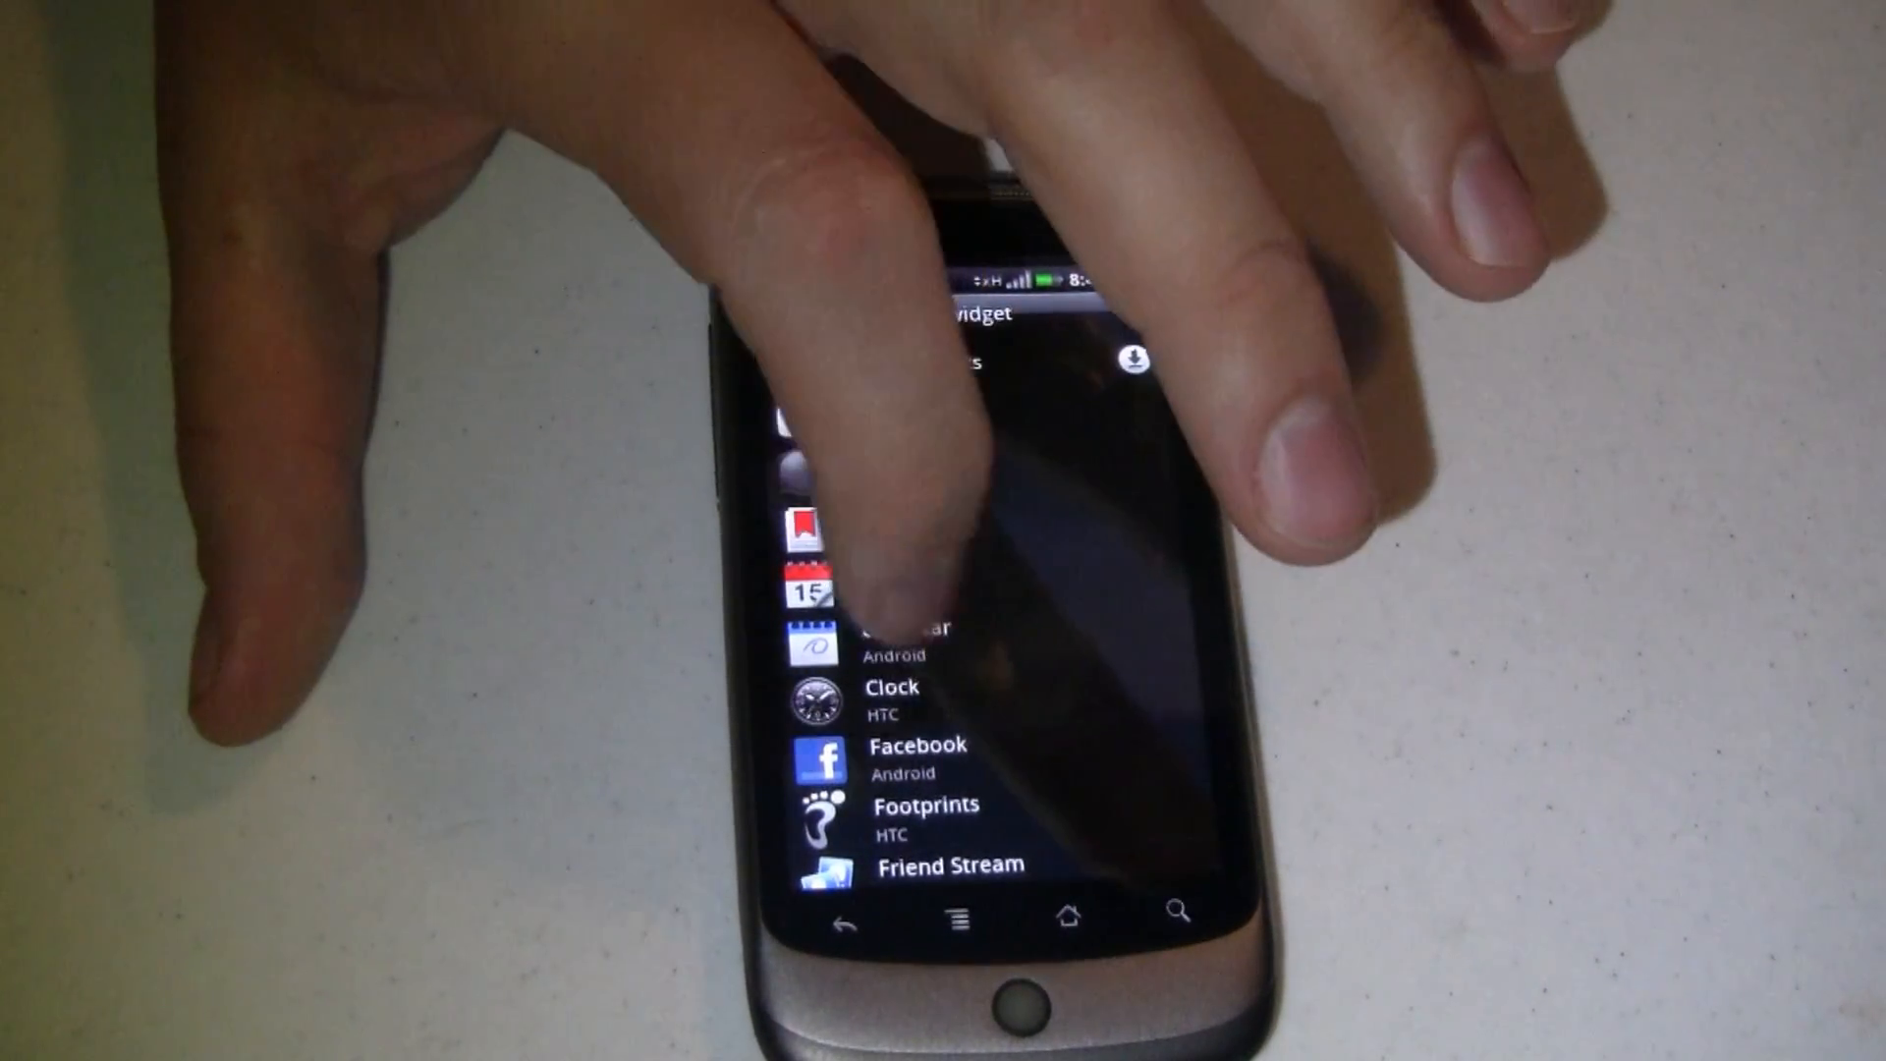
{"action": "scroll", "coordinate": [944, 619], "scroll_direction": "down", "scroll_amount": 10}
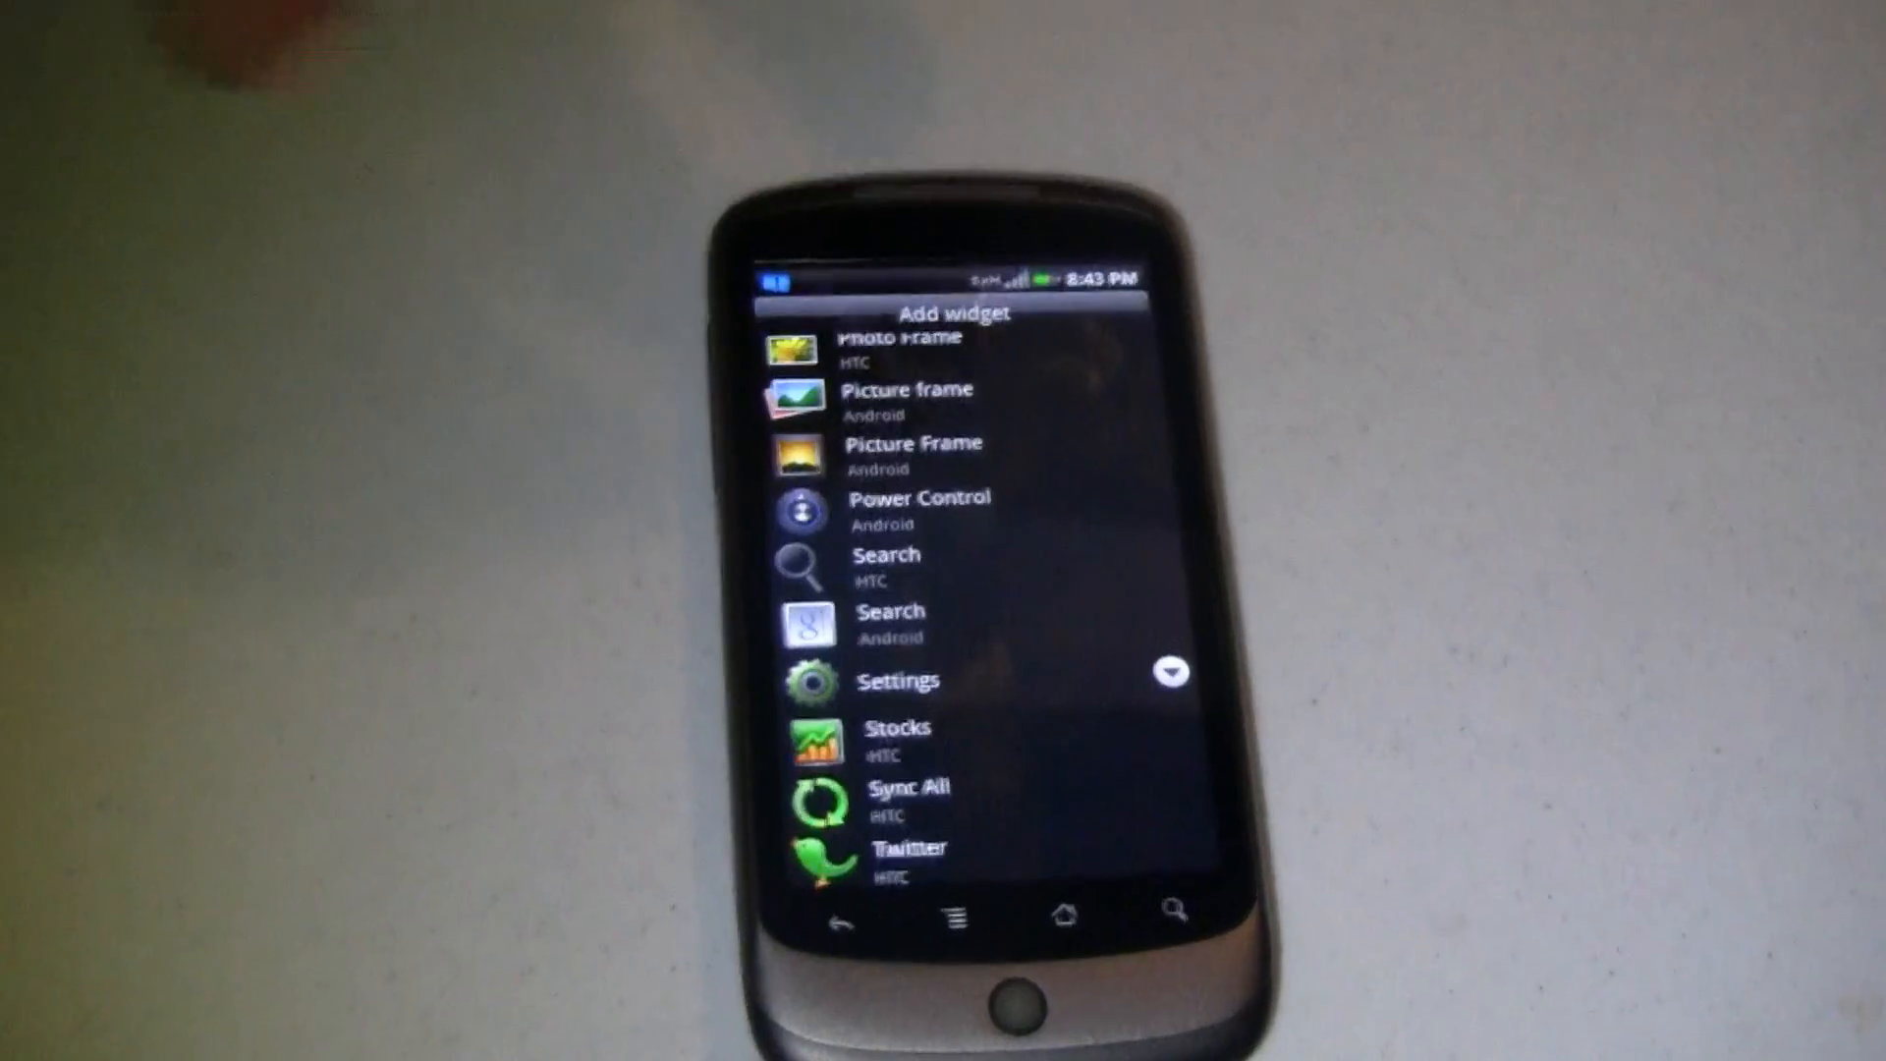
{"action": "left_click", "coordinate": [841, 923]}
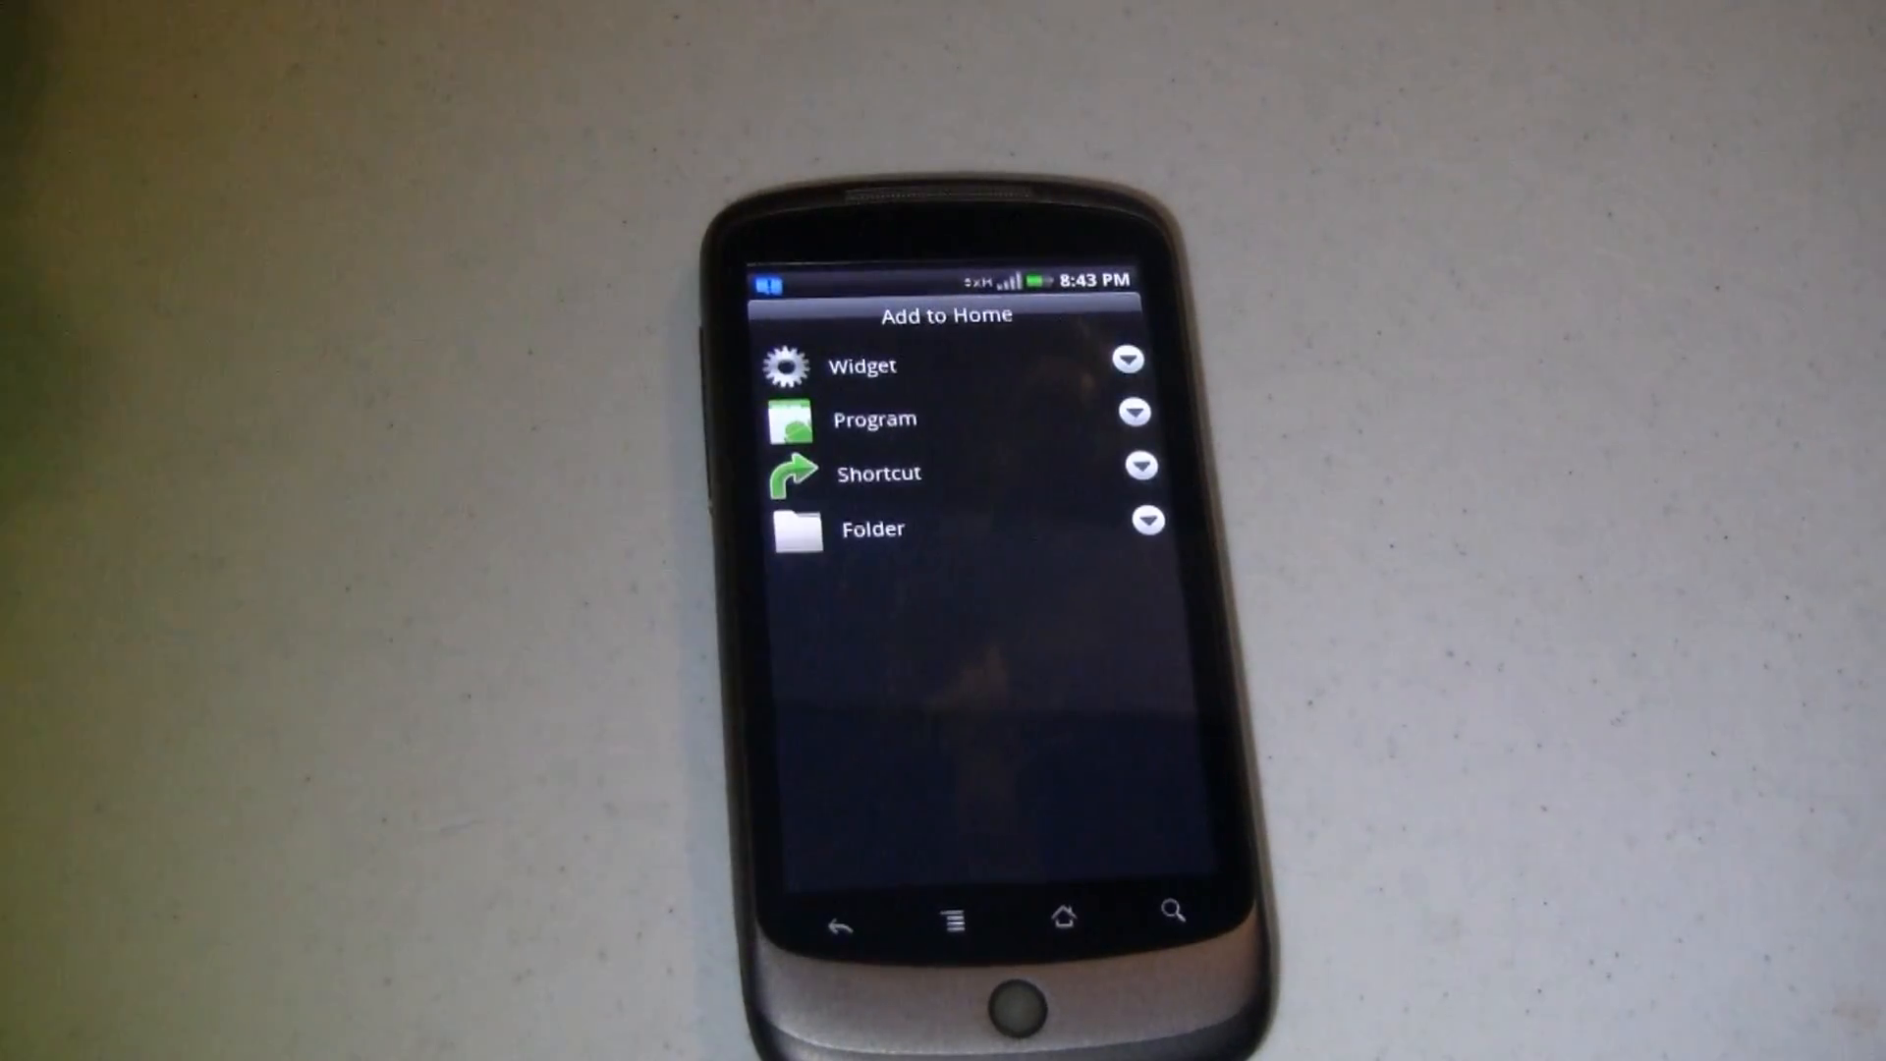
- Dismiss the Add to Home menu and return to the flip-clock home screen
{"action": "left_click", "coordinate": [885, 384]}
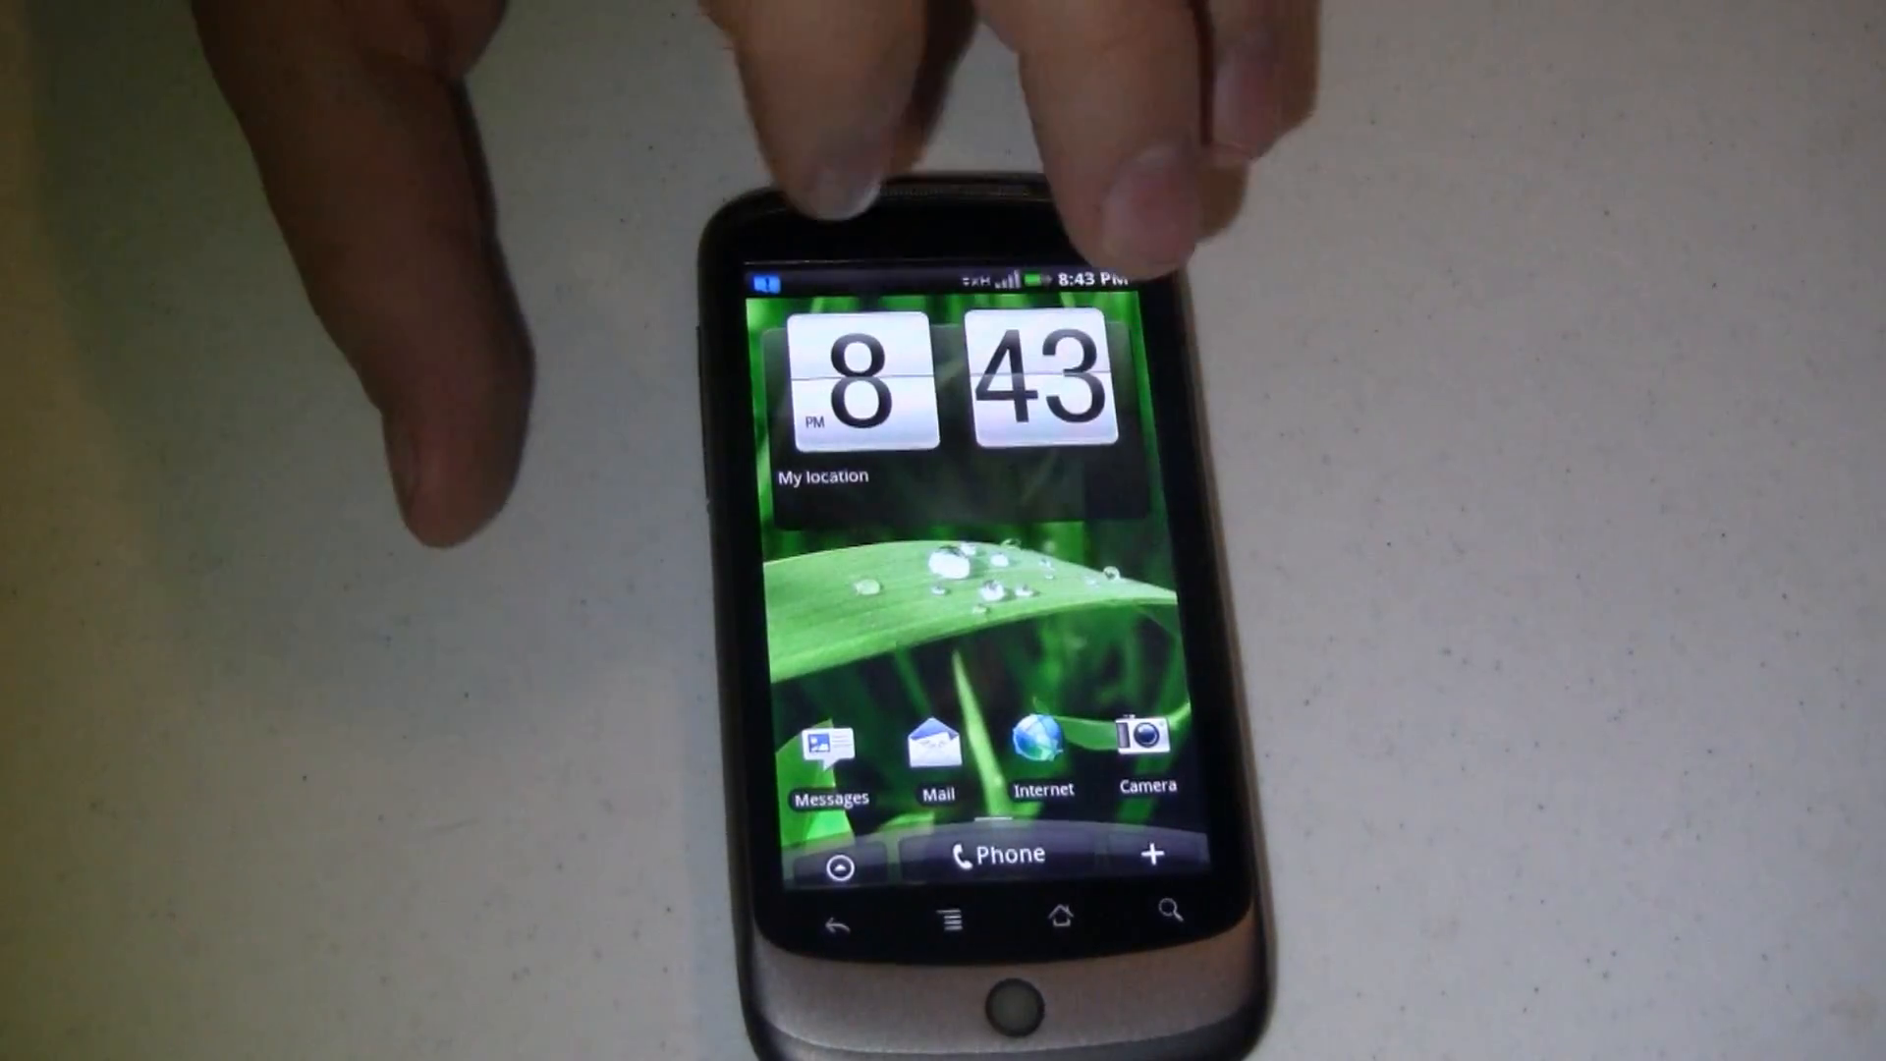